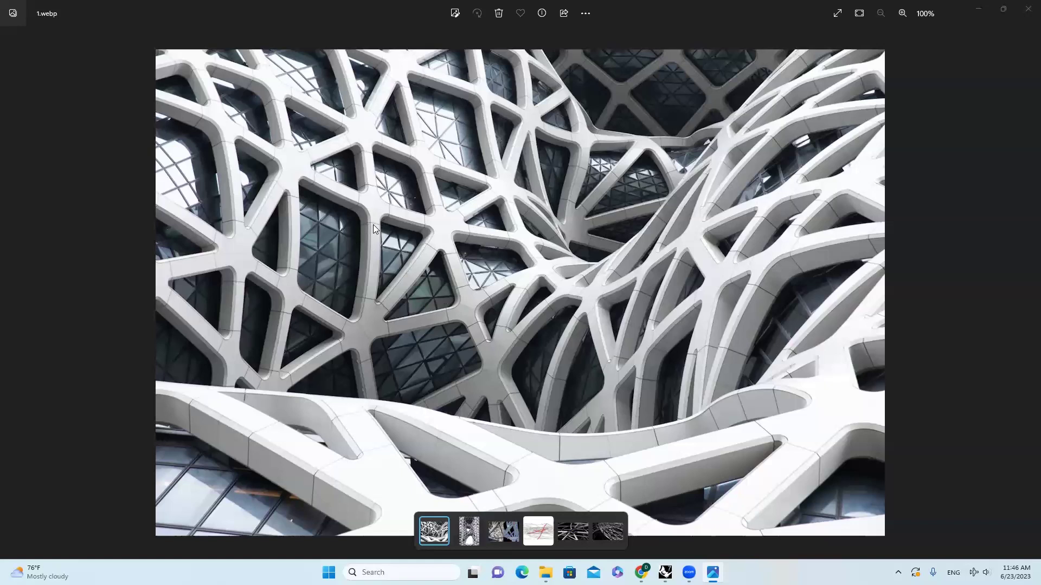
Examine the reference images of the facade exoskeleton, its steel node connections and the rendered joint studies
click(1028, 8)
double_click(326, 244)
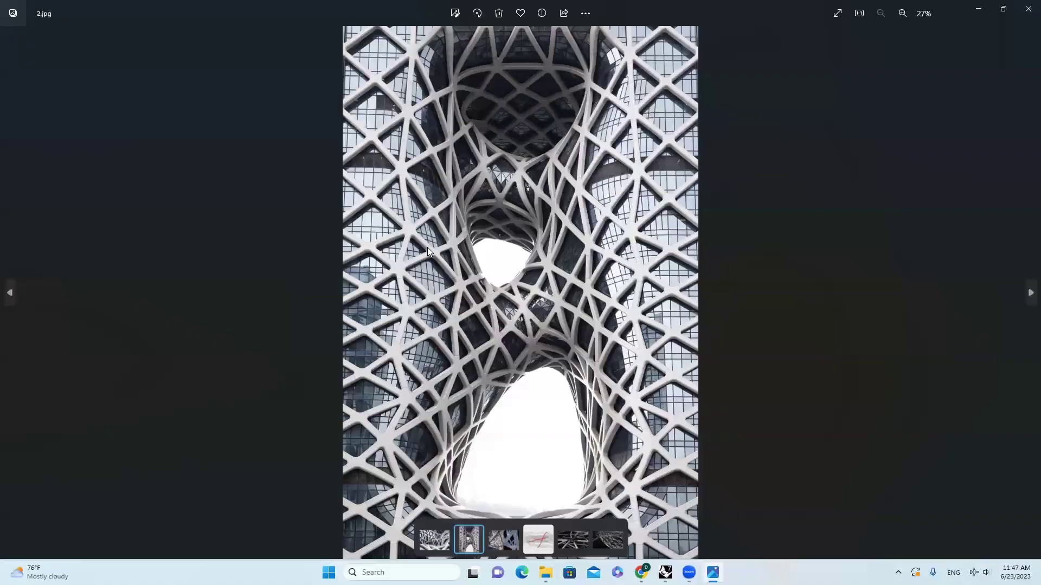
scroll(485, 247, up, 1)
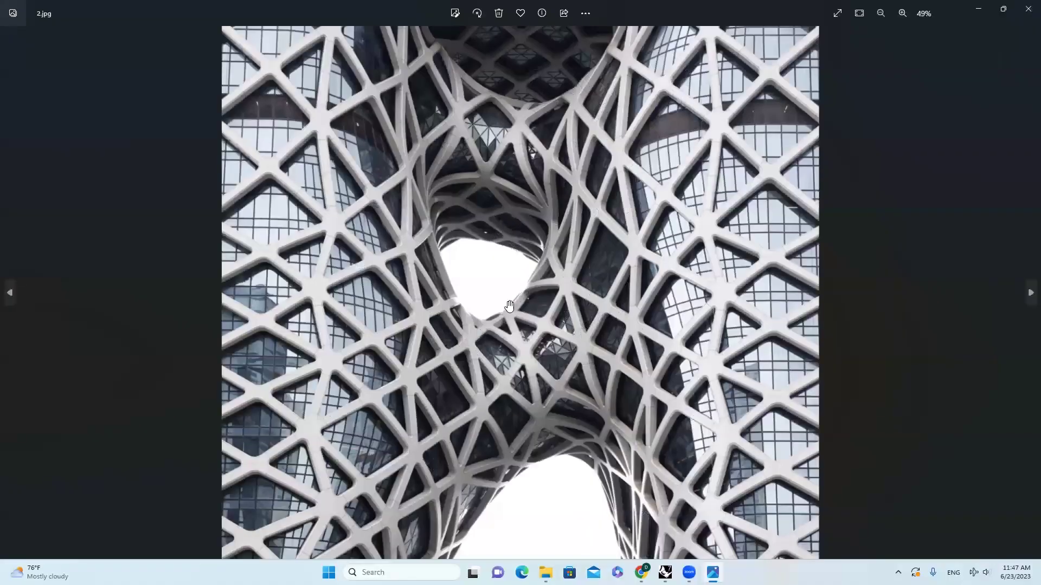
scroll(521, 306, up, 1)
key(Right)
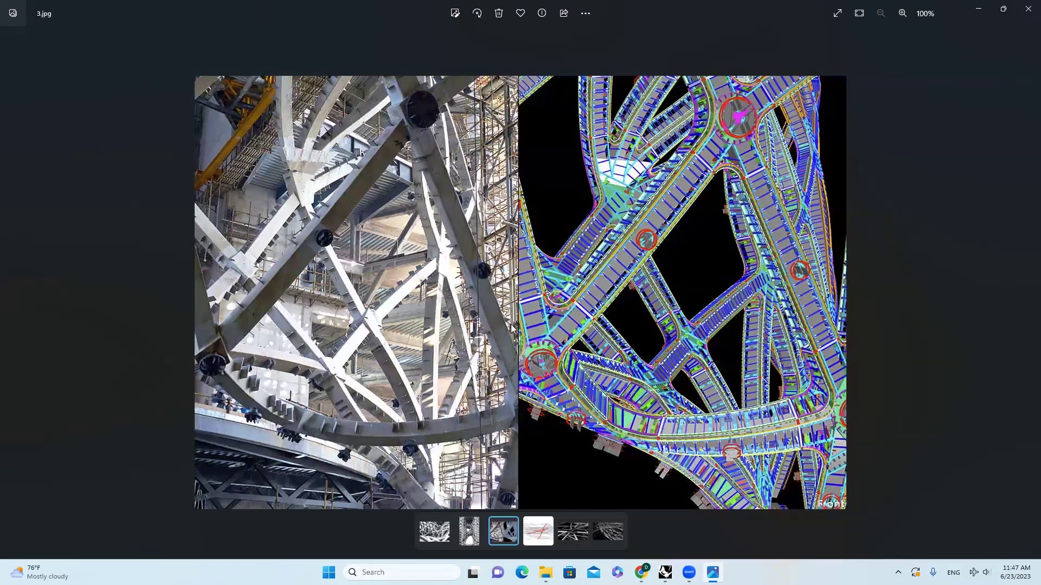
key(Right)
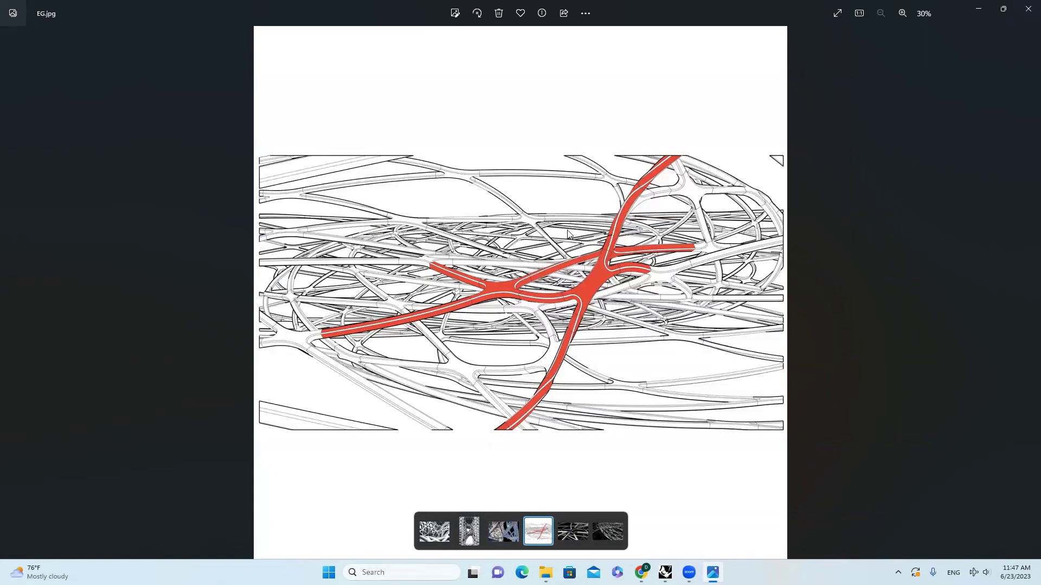
scroll(569, 241, up, 1)
scroll(575, 259, up, 1)
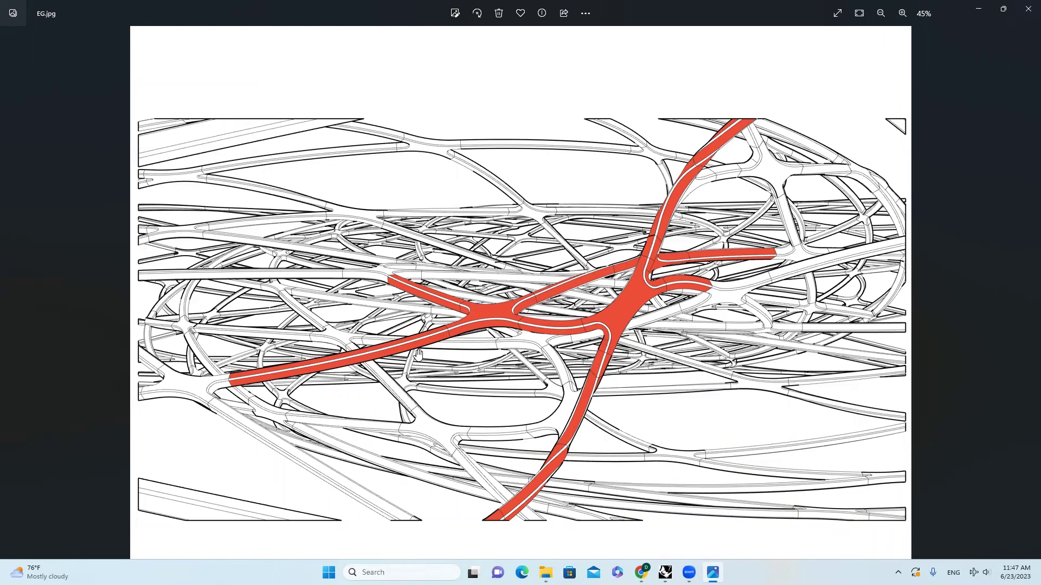
key(Right)
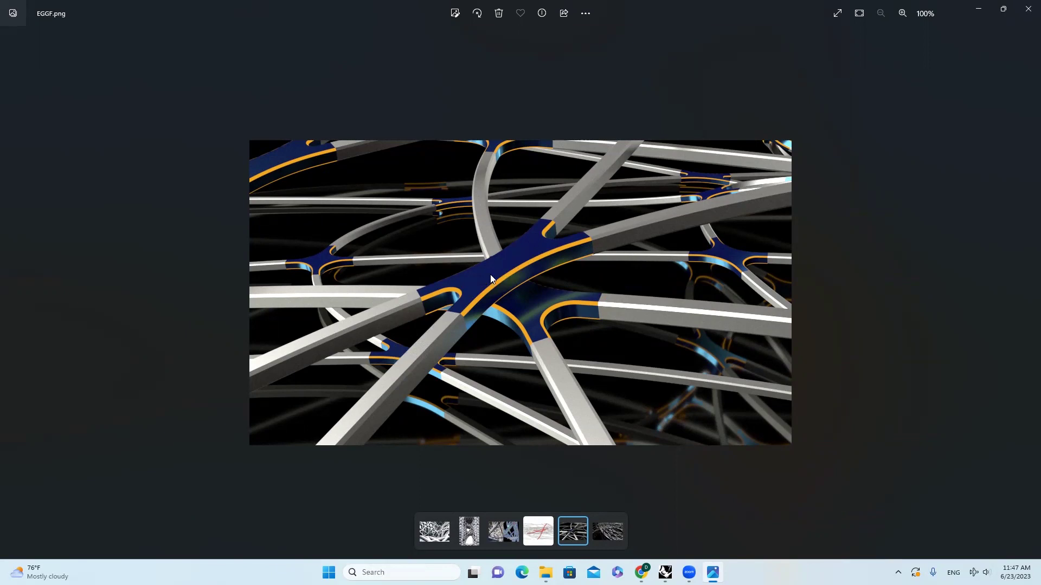
scroll(470, 306, up, 5)
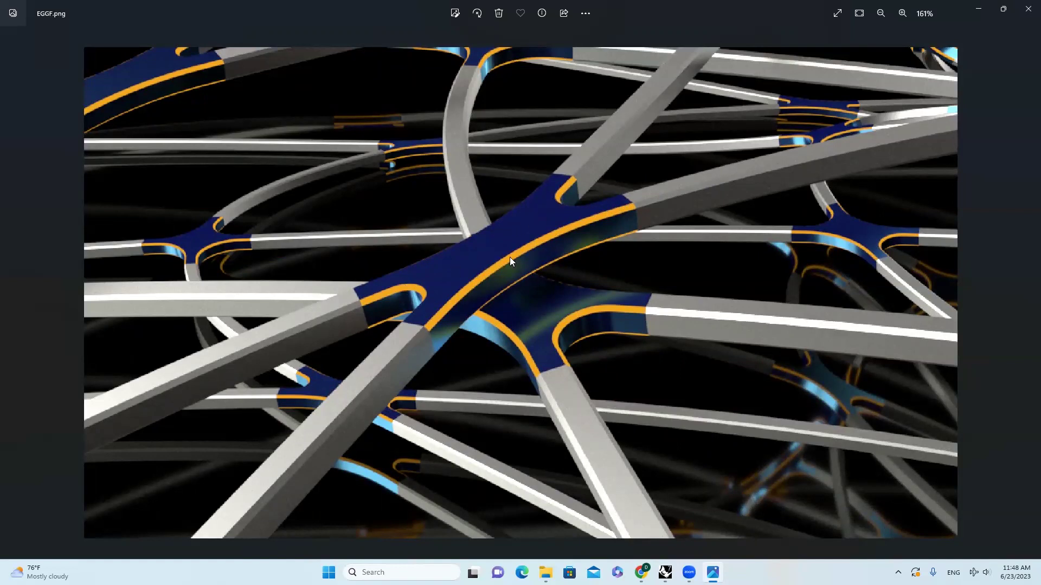
key(Right)
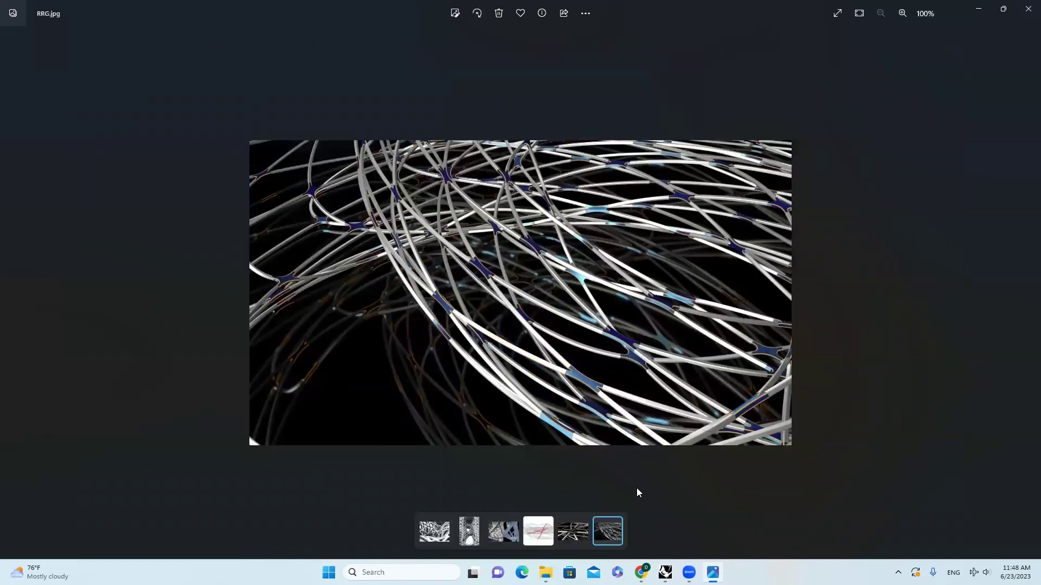
Switch to Rhinoceros and create a quad-style SubD sphere with 1 subdivision beside the looped torus form
click(665, 572)
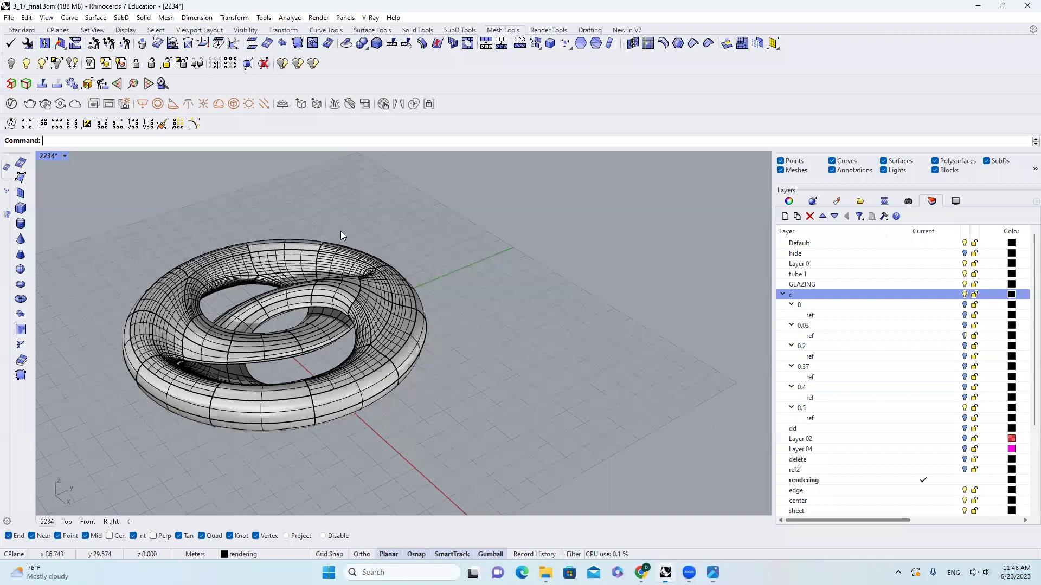
scroll(422, 254, down, 1)
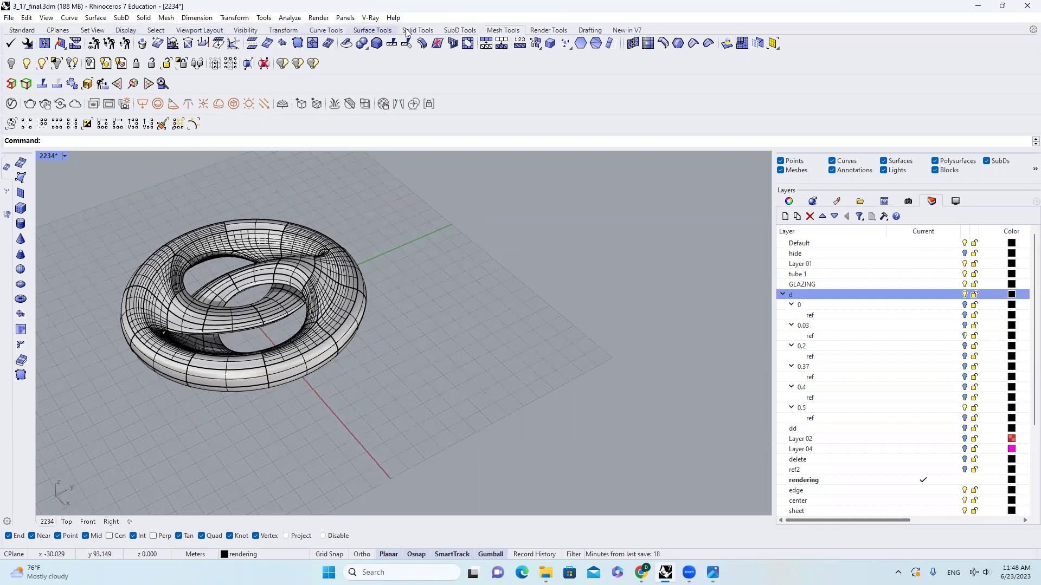
click(421, 30)
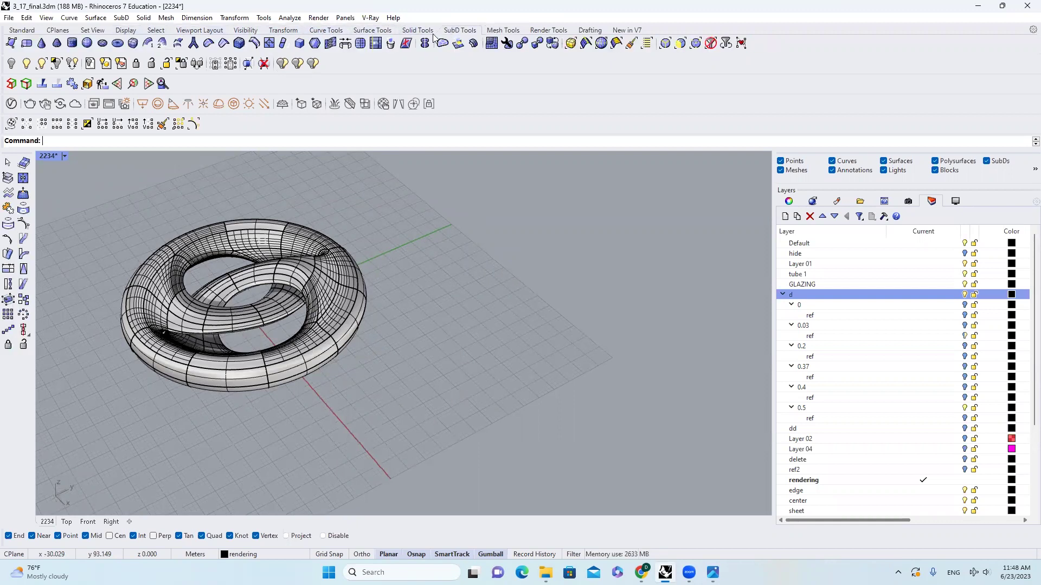
click(85, 44)
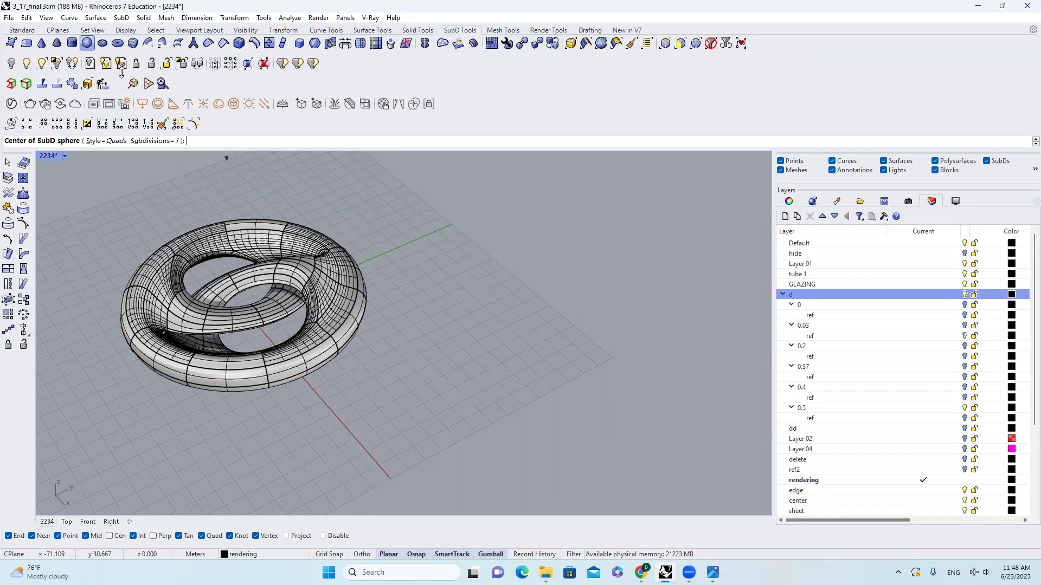
click(500, 313)
click(547, 304)
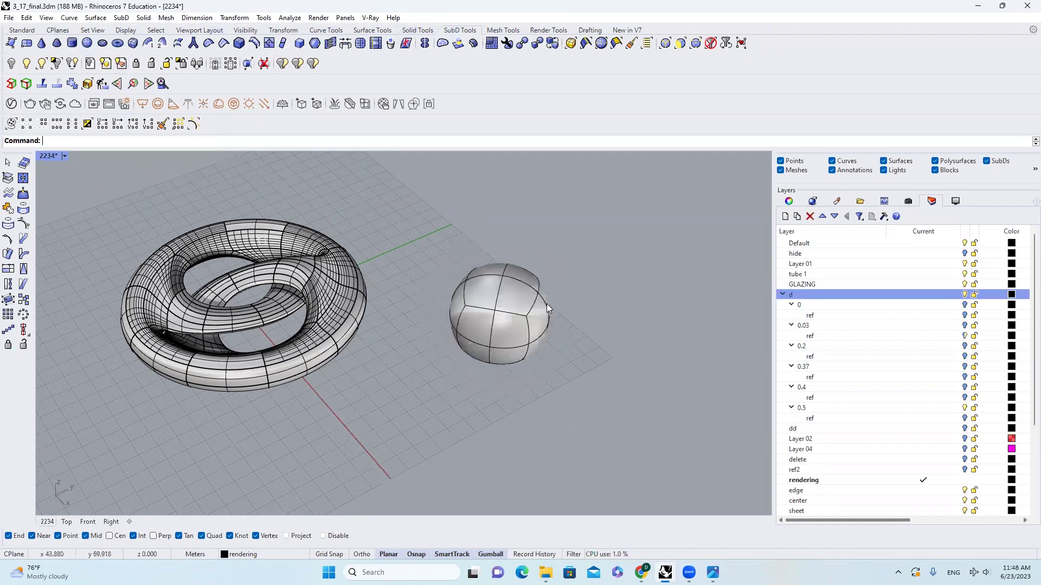
Restrict selection to faces and pull one side face and one top face of the SubD sphere outward into arms
scroll(547, 307, up, 5)
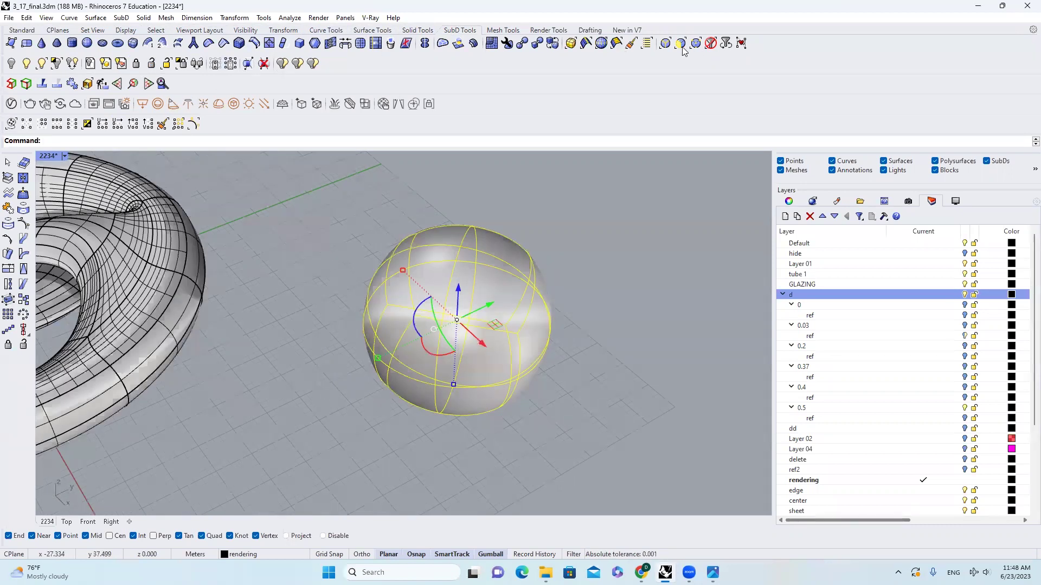
right_drag(536, 349, 515, 313)
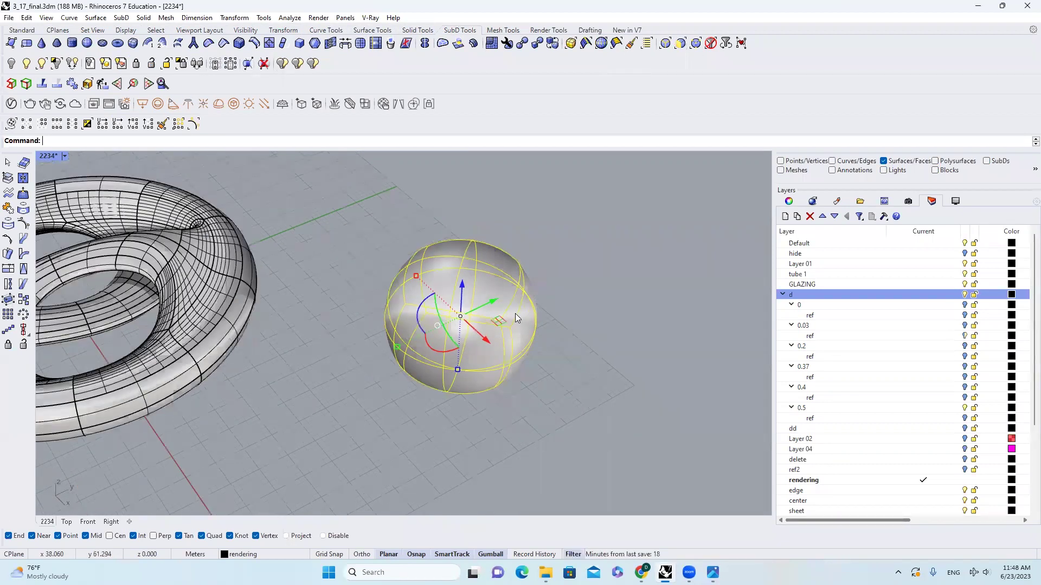
ctrl+shift+click(515, 313)
drag(553, 313, 630, 378)
right_drag(645, 376, 501, 288)
ctrl+shift+click(509, 282)
drag(507, 267, 498, 164)
Pull another side face of the SubD outward to form a third arm
right_drag(624, 301, 422, 259)
scroll(538, 331, up, 3)
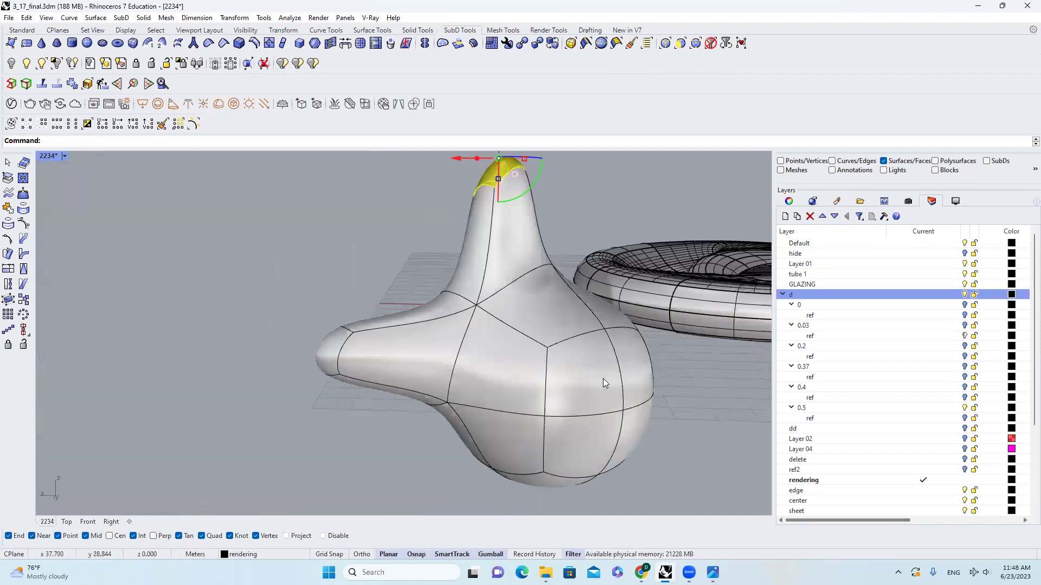
click(603, 378)
scroll(568, 355, down, 4)
mouse_move(568, 353)
right_down()
mouse_move(531, 337)
mouse_move(574, 369)
right_up()
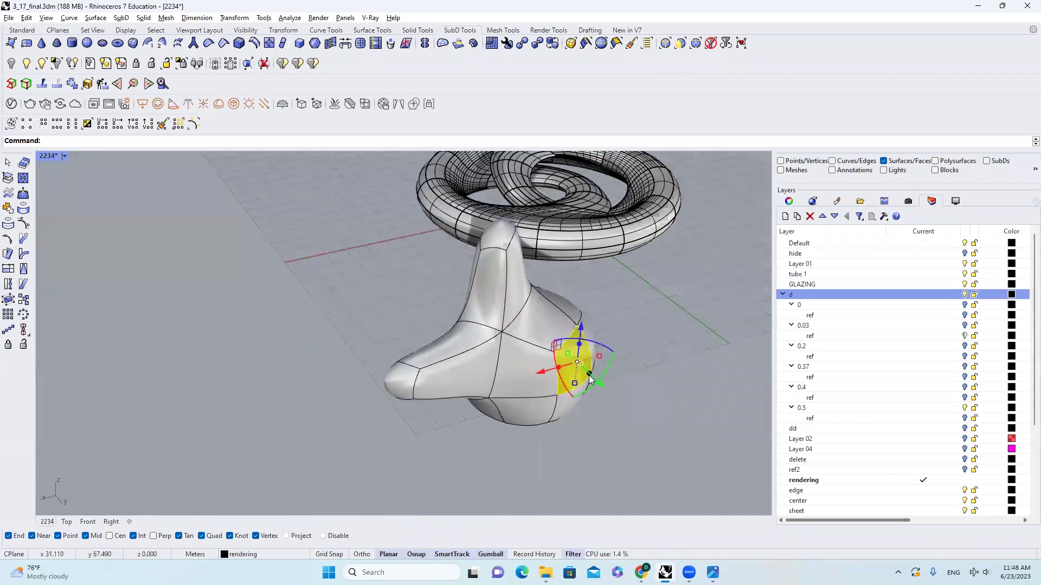
drag(588, 375, 676, 411)
key(Escape)
Bridge a face between the arms with a face on the far side to open a hole through the SubD body
scroll(537, 373, up, 5)
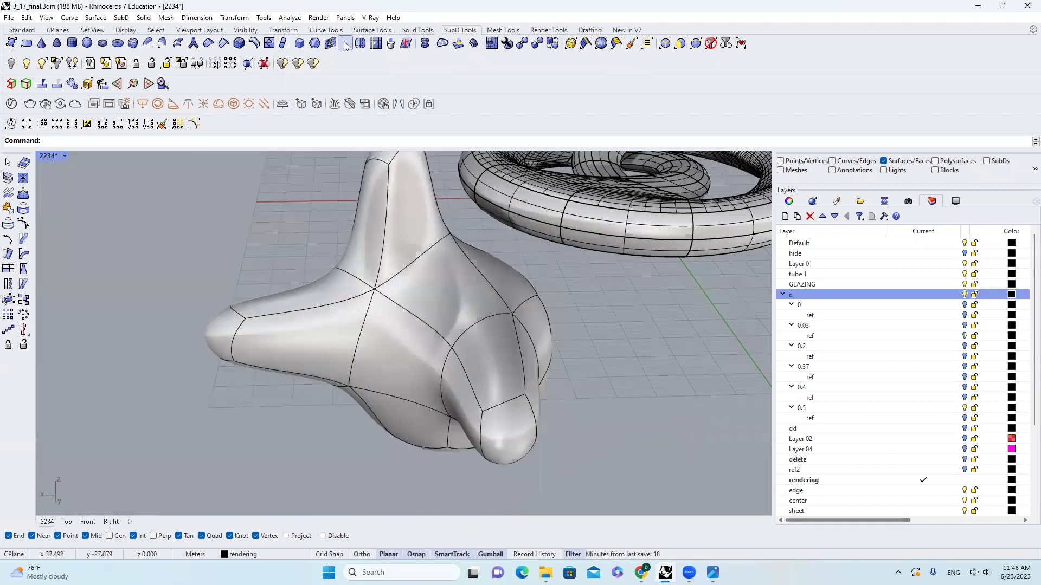
click(431, 343)
right_drag(505, 318, 228, 293)
key(Return)
click(251, 300)
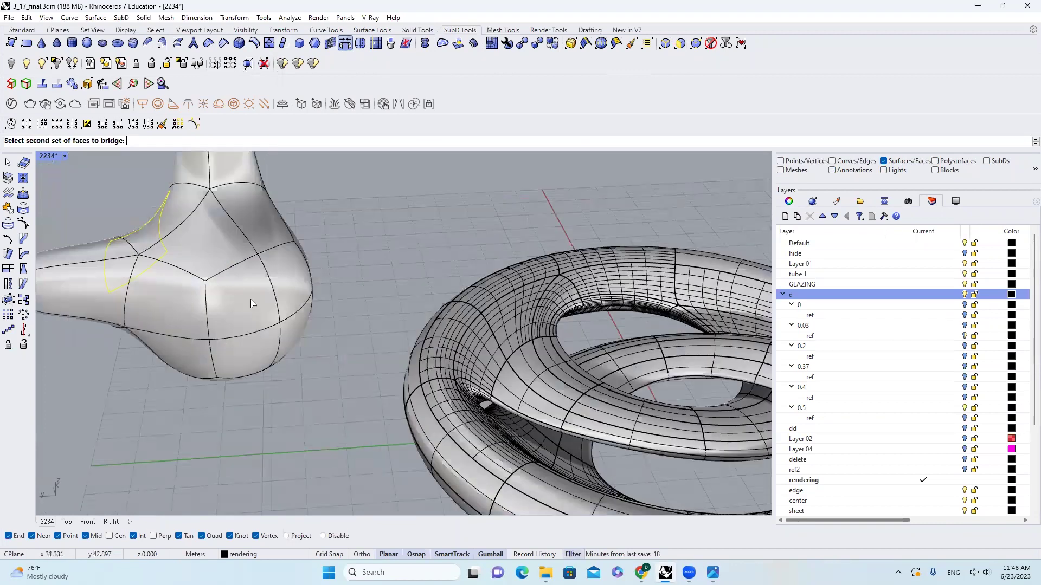
right_click(288, 295)
right_drag(293, 286, 363, 345)
scroll(363, 345, up, 7)
right_drag(539, 329, 548, 287)
scroll(456, 304, down, 10)
scroll(456, 305, up, 4)
scroll(549, 287, up, 6)
click(457, 279)
key(Escape)
Clear the face selection filter and quad remesh the three-armed SubD with a target quad count of 50
scroll(456, 278, down, 3)
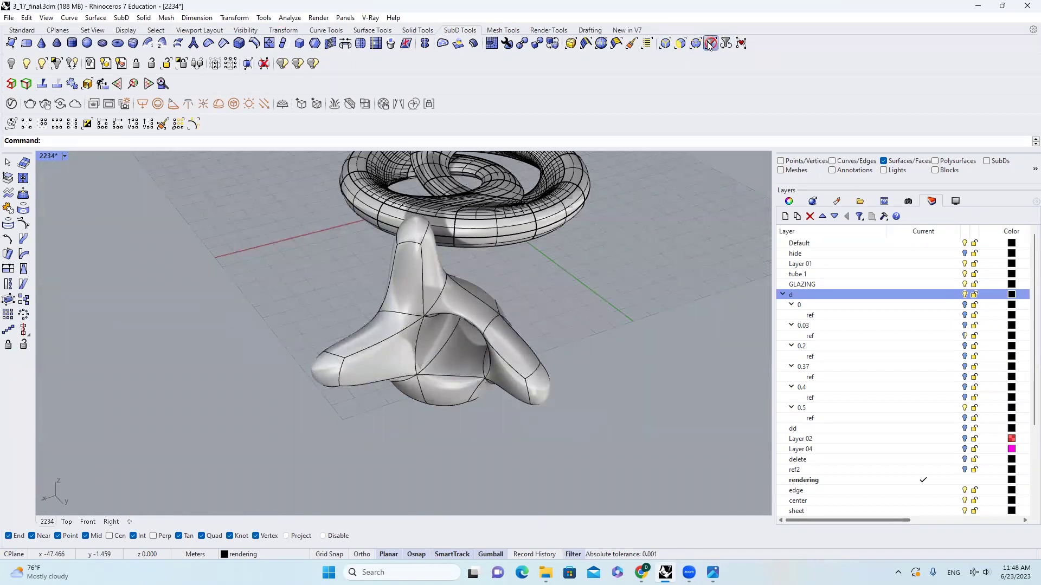
click(711, 43)
click(433, 298)
scroll(542, 282, up, 3)
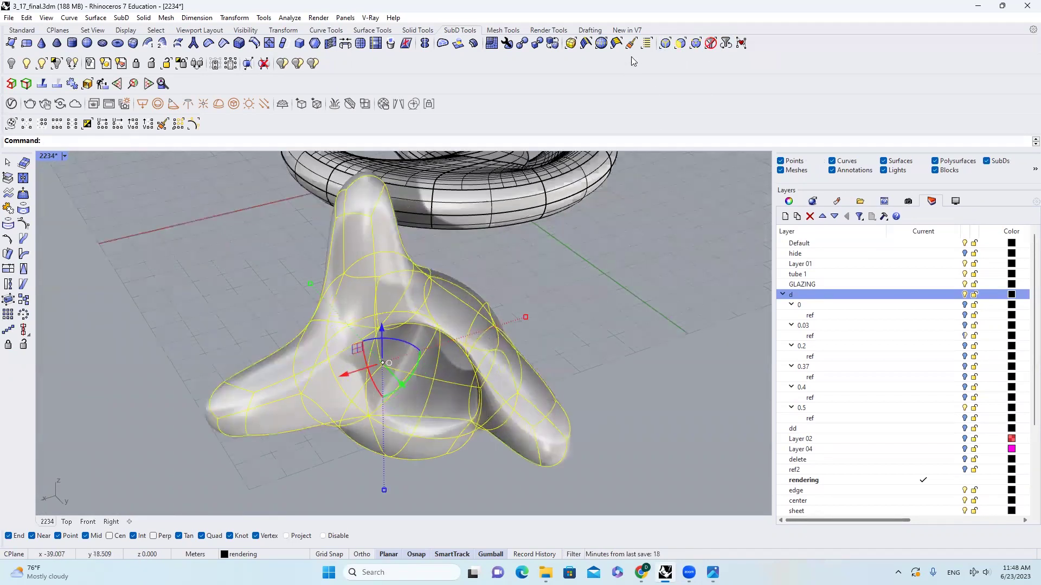
click(491, 45)
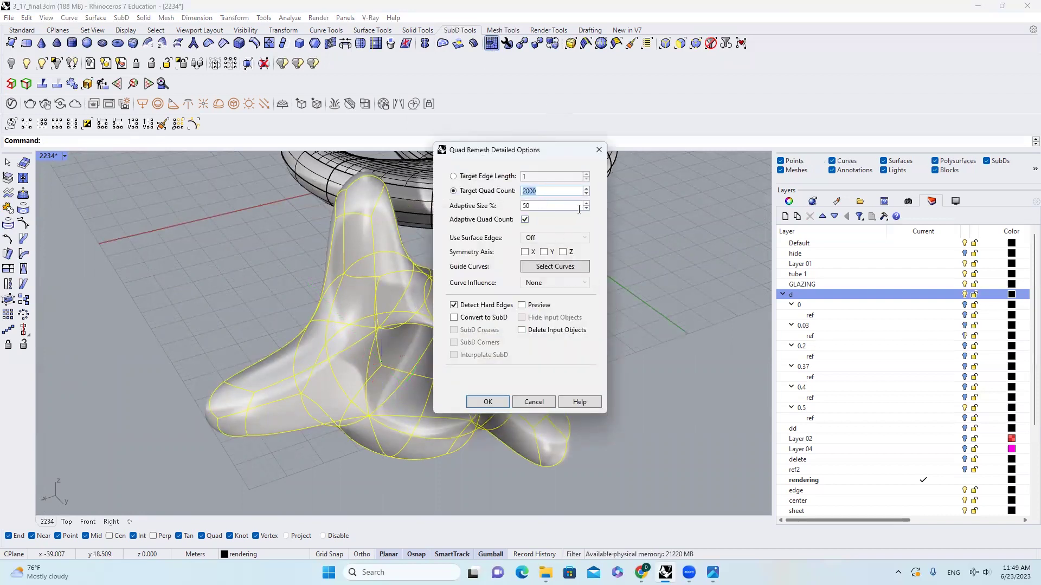
text(50)
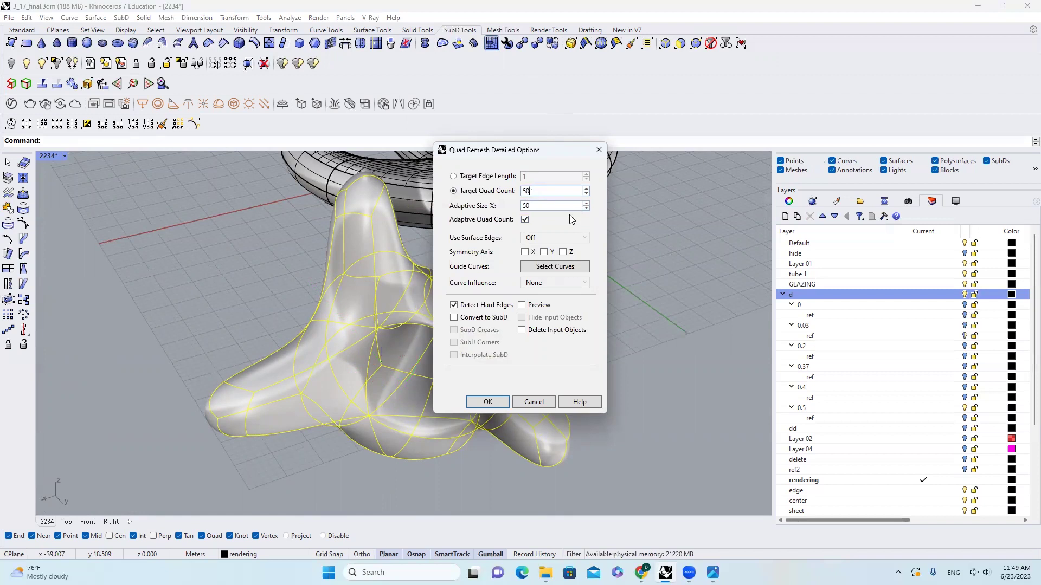
click(504, 404)
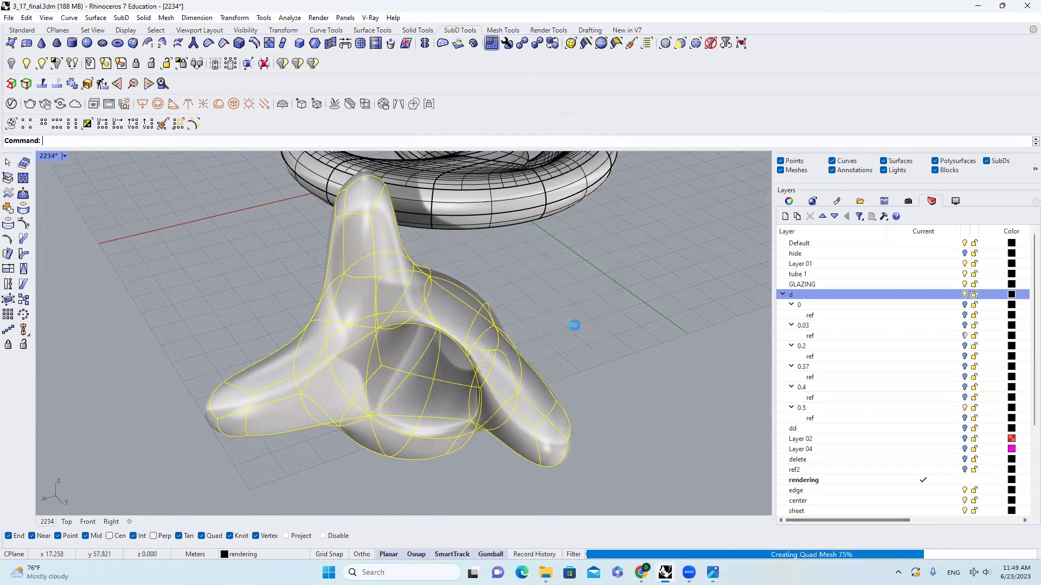
Move the original SubD clear of the new quad mesh and convert the mesh to a SubD with ToSubD
drag(439, 317, 147, 415)
click(489, 333)
right_drag(460, 321, 569, 377)
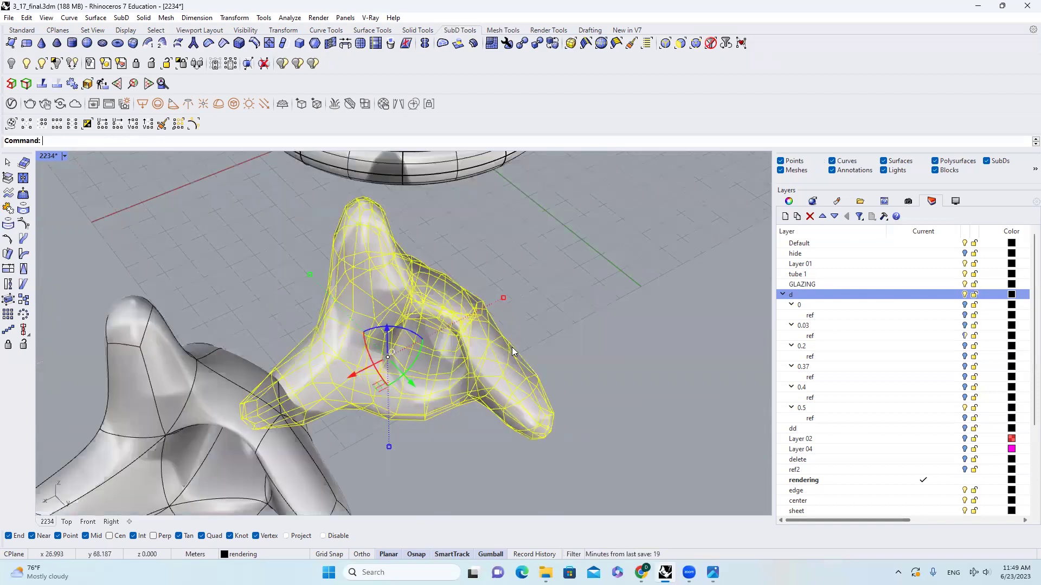
text(TO)
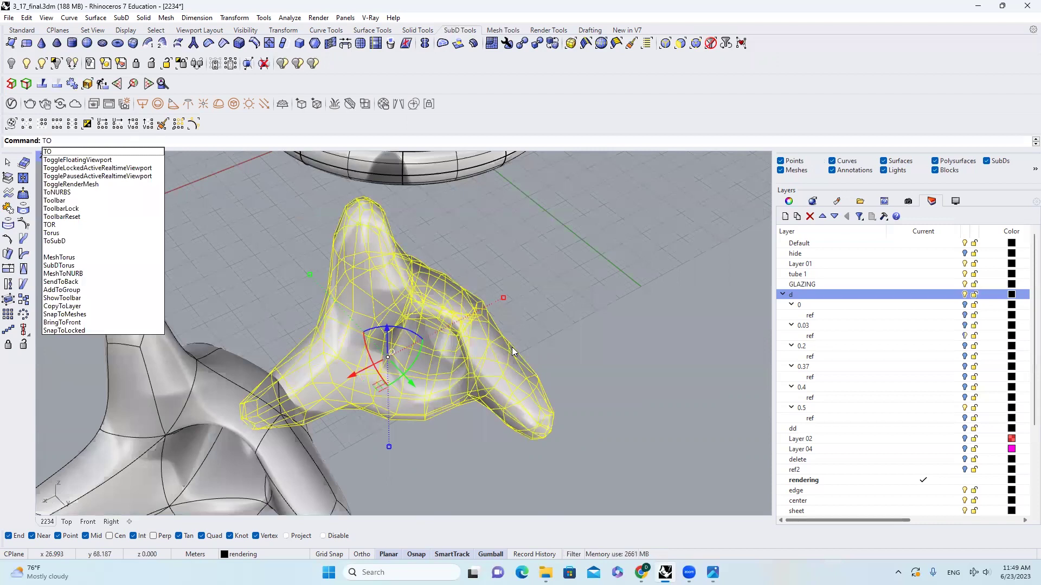
text(SubD)
key(Return)
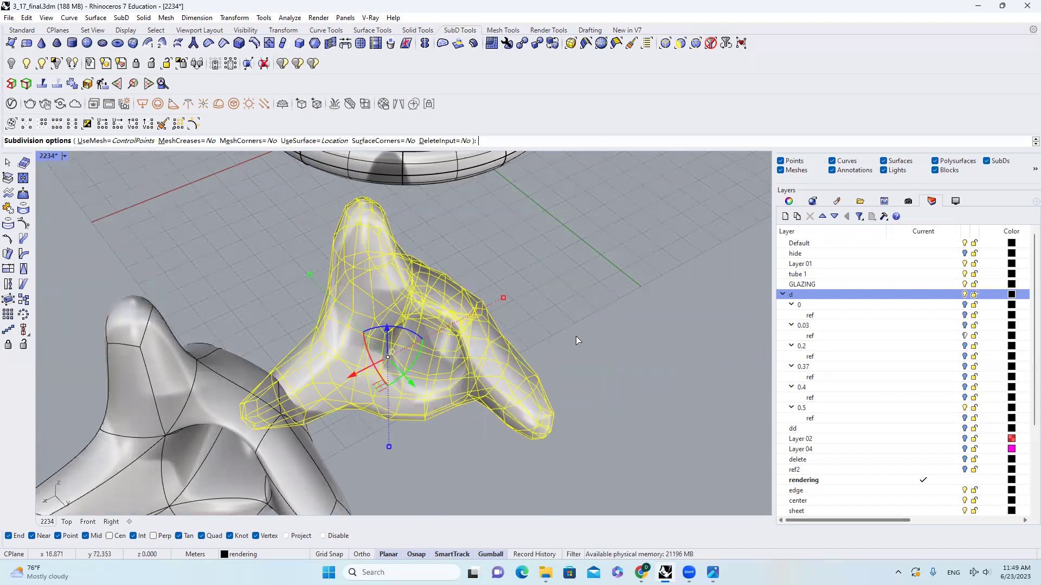
key(Return)
Move the converted SubD away from the quad mesh and delete the mesh
click(516, 324)
click(473, 324)
right_drag(477, 314, 396, 323)
drag(355, 366, 661, 338)
key(Escape)
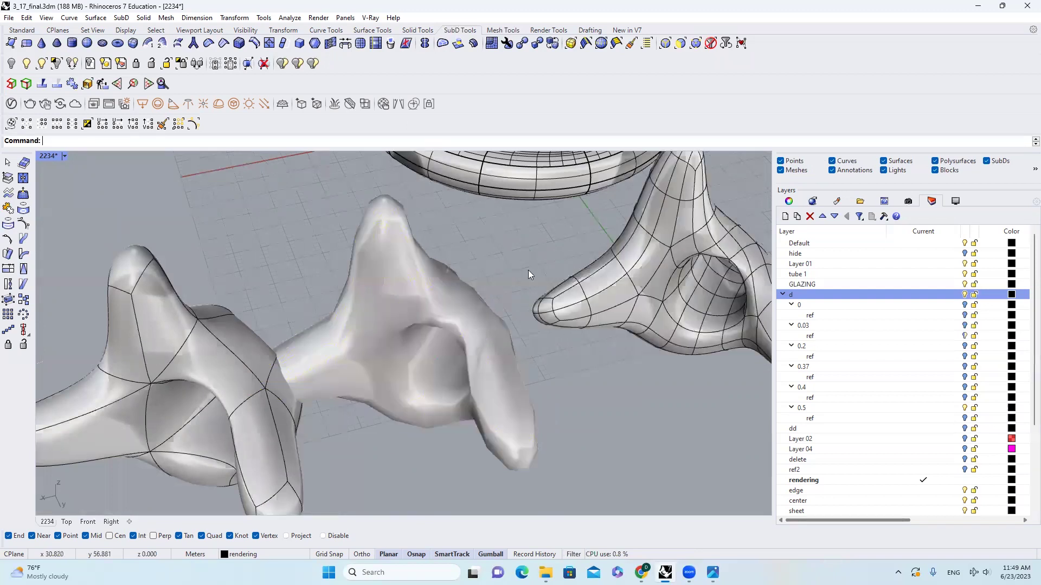
scroll(529, 271, down, 5)
click(404, 320)
key(Delete)
Examine the face layout of the remeshed SubD from several sides
scroll(554, 344, up, 4)
right_drag(554, 344, 530, 356)
scroll(532, 303, down, 3)
scroll(529, 362, up, 3)
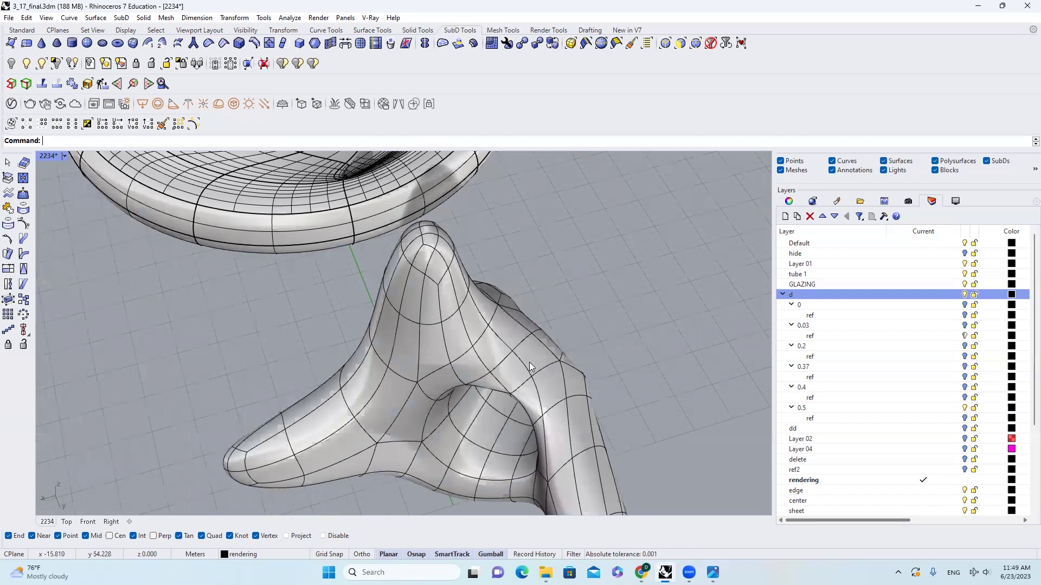
scroll(555, 323, down, 4)
right_drag(555, 323, 476, 285)
click(476, 285)
key(Escape)
right_drag(446, 329, 446, 327)
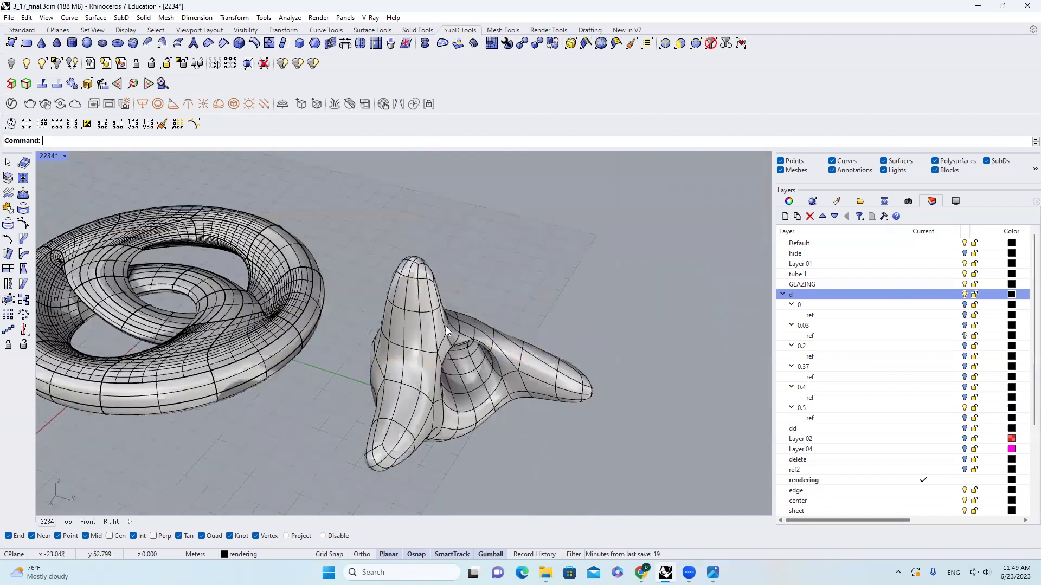
Convert the remeshed three-armed SubD to NURBS with ToNURBS, setting Faces to Unpacked and keeping the input object
key(ctrl+z)
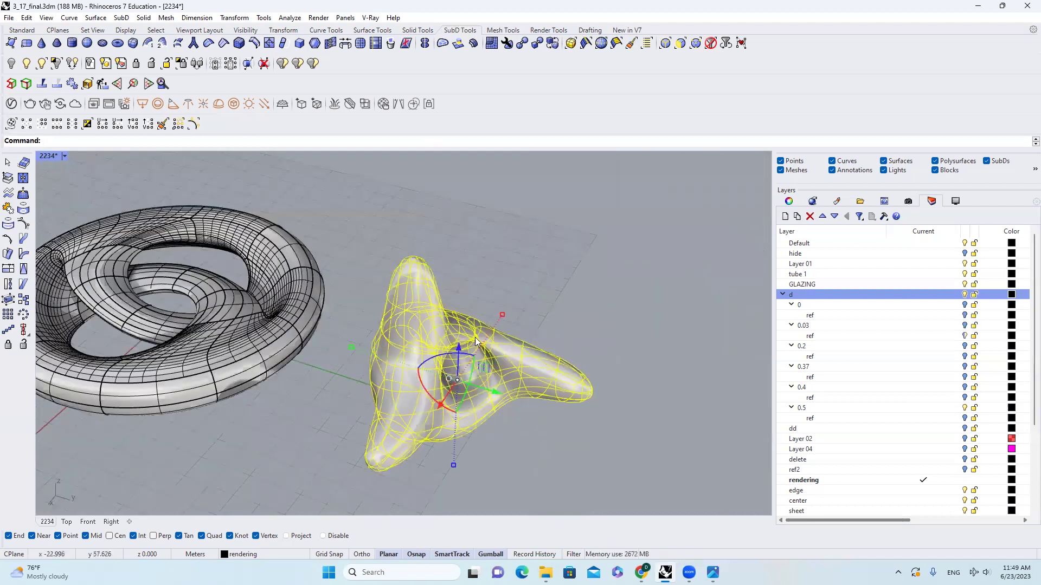
scroll(362, 262, up, 2)
right_drag(426, 263, 418, 293)
text(tonurbs)
key(Return)
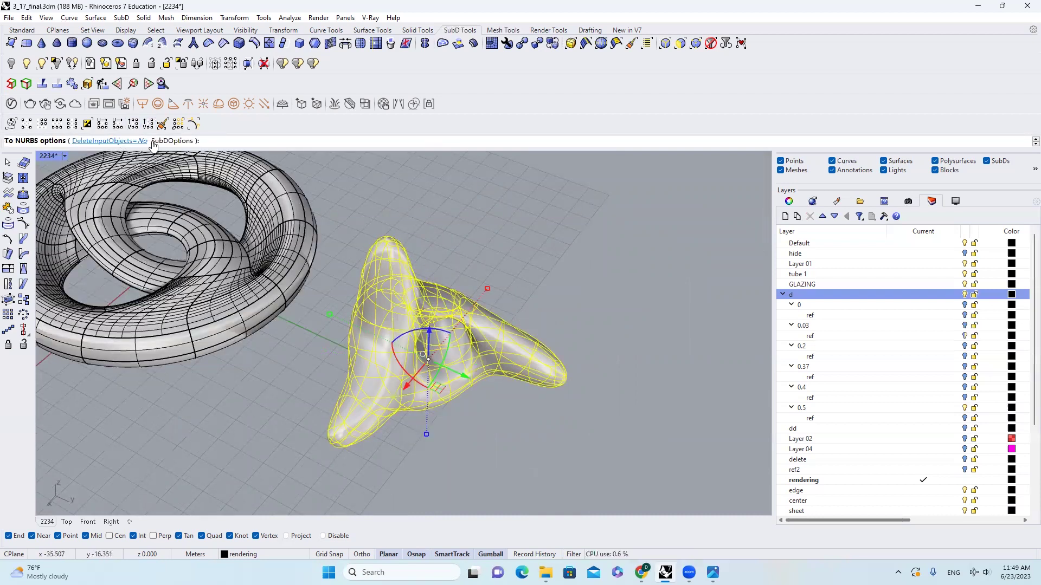
click(175, 141)
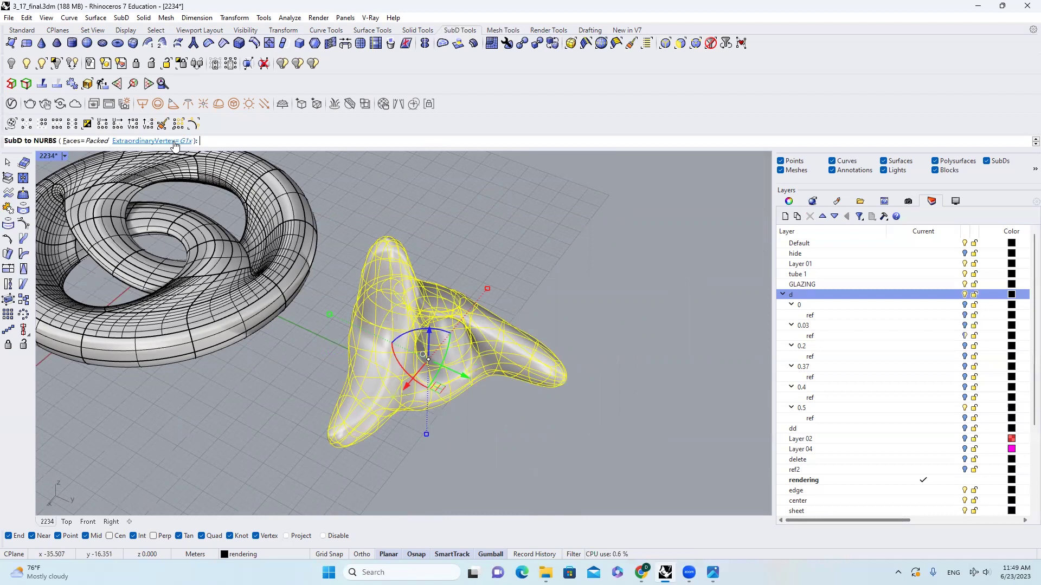
click(99, 141)
right_drag(370, 205, 488, 251)
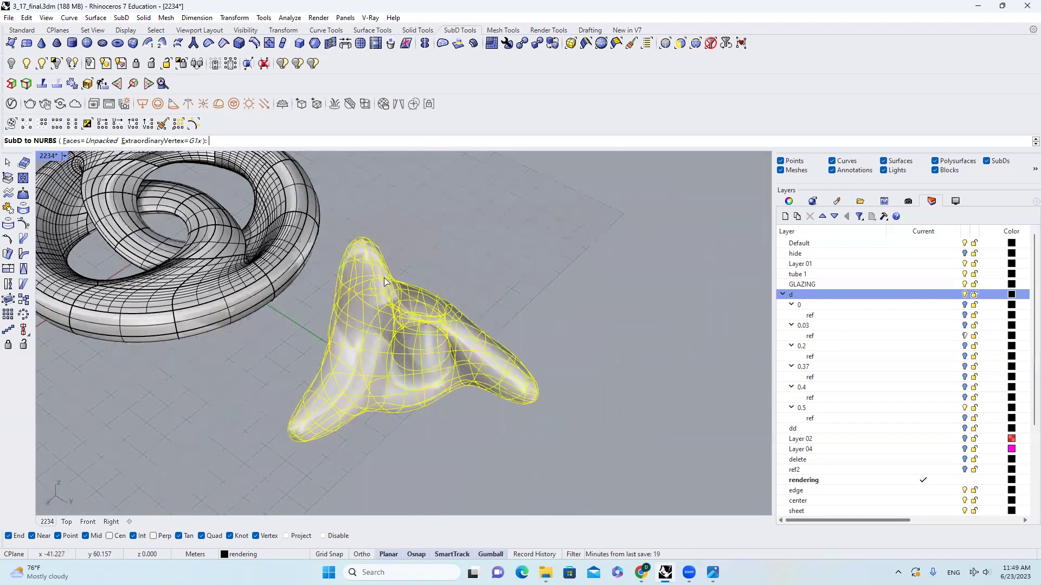
right_drag(386, 278, 384, 286)
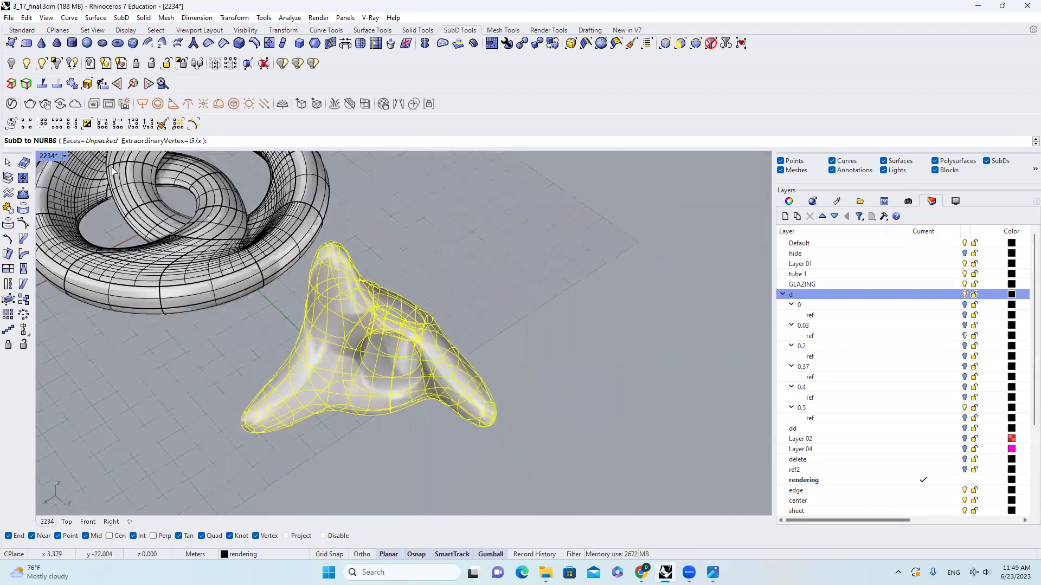
key(Return)
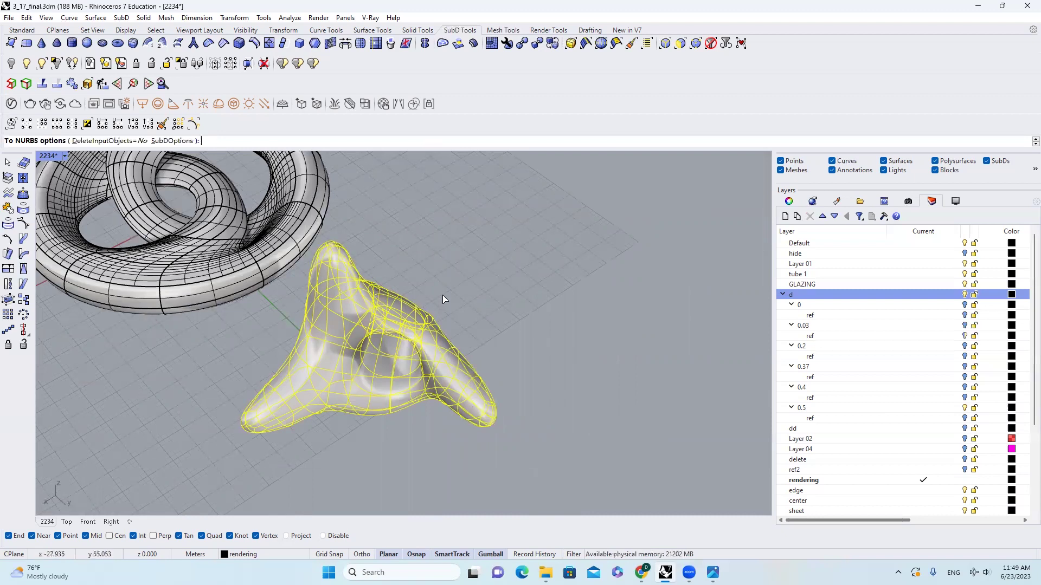
right_click(443, 295)
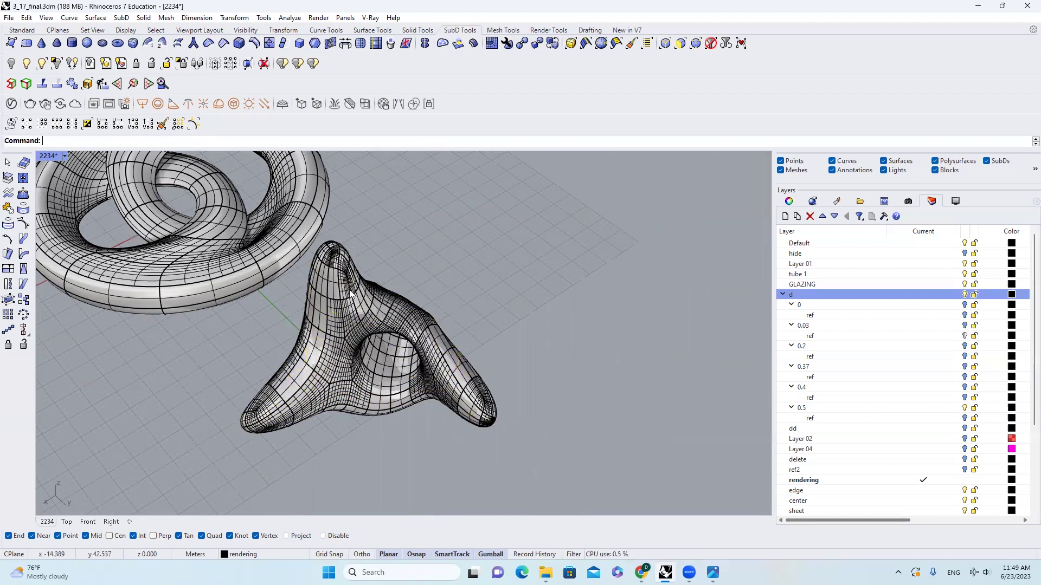
Select the SubD overlapping the new NURBS polysurface and move it clear along the red axis
scroll(342, 278, up, 2)
scroll(343, 281, up, 5)
click(345, 277)
click(392, 307)
right_drag(392, 308, 460, 277)
scroll(397, 348, down, 6)
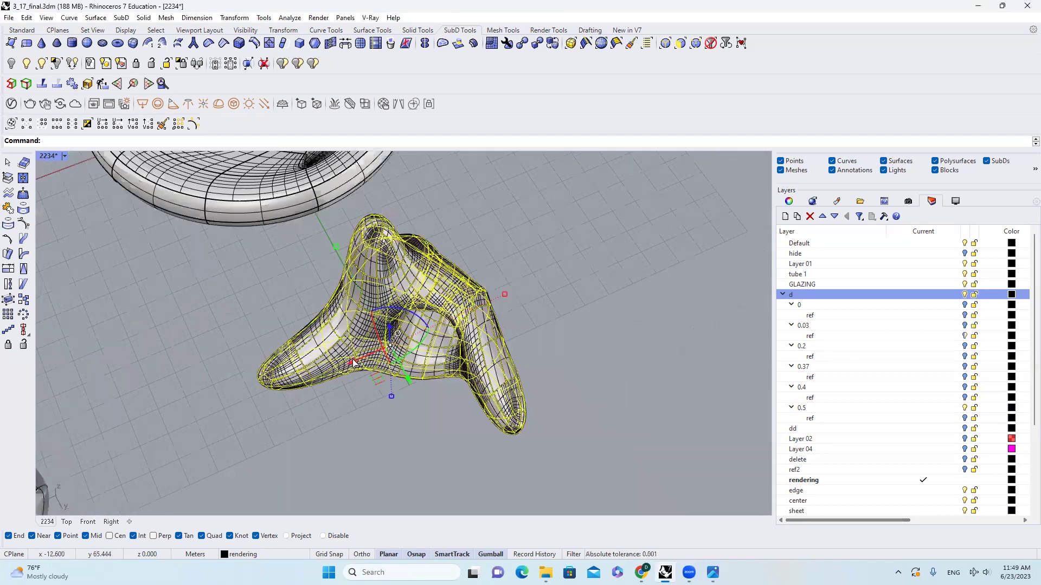
drag(352, 361, 633, 285)
click(478, 260)
scroll(362, 477, down, 3)
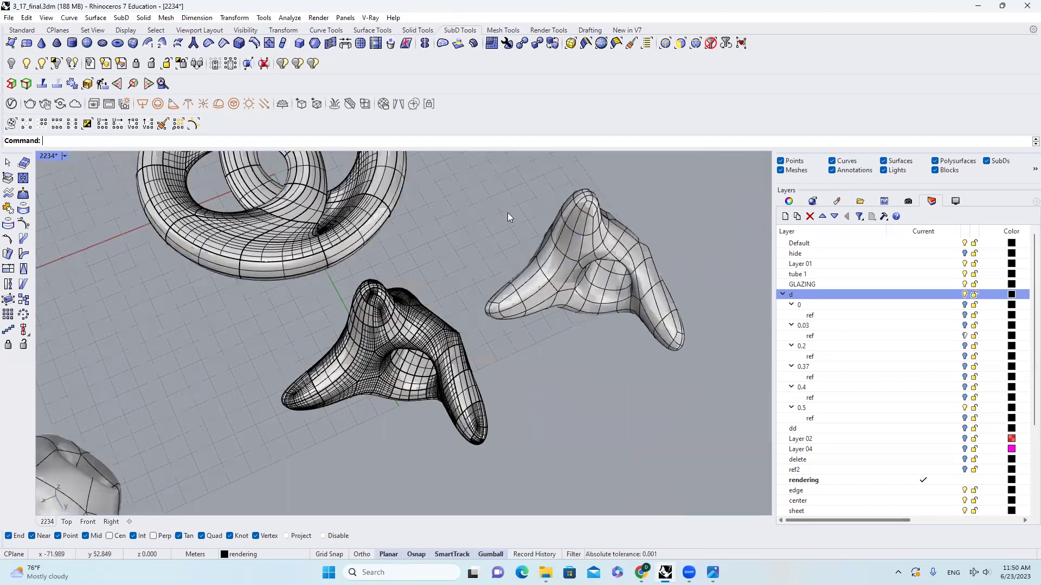
Outline one quad face near the tip of the SubD's upright arm with a freehand annotation and clear the markup
scroll(598, 203, up, 10)
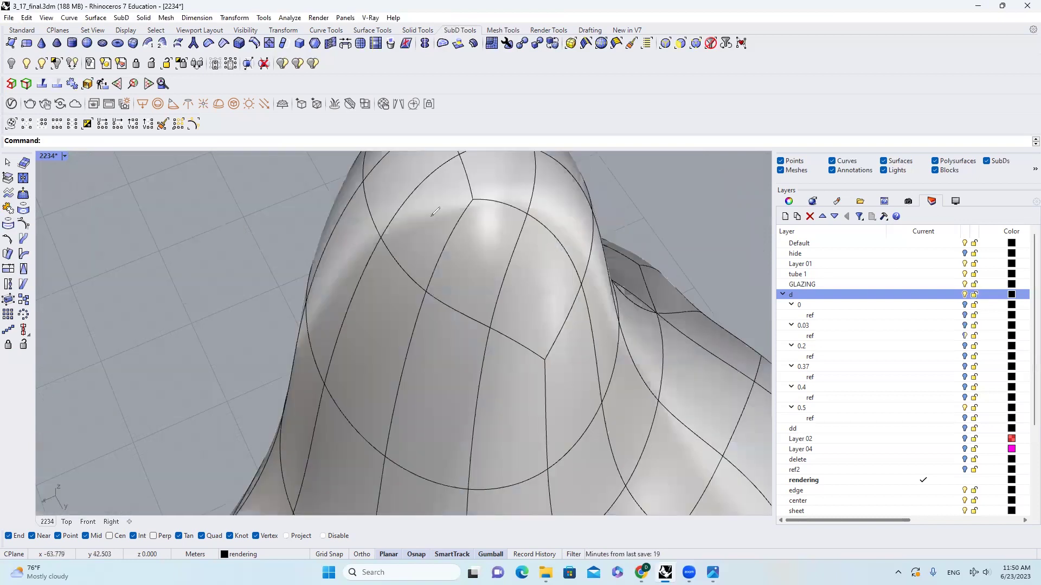
mouse_move(434, 294)
mouse_down()
mouse_move(529, 228)
mouse_move(460, 195)
mouse_up()
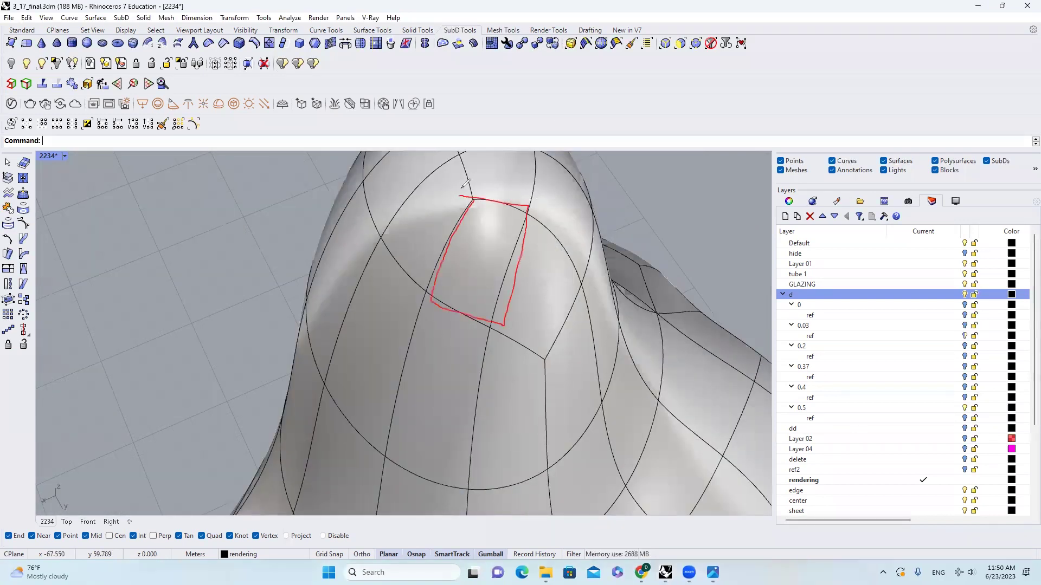
click(614, 147)
click(671, 106)
scroll(451, 345, down, 10)
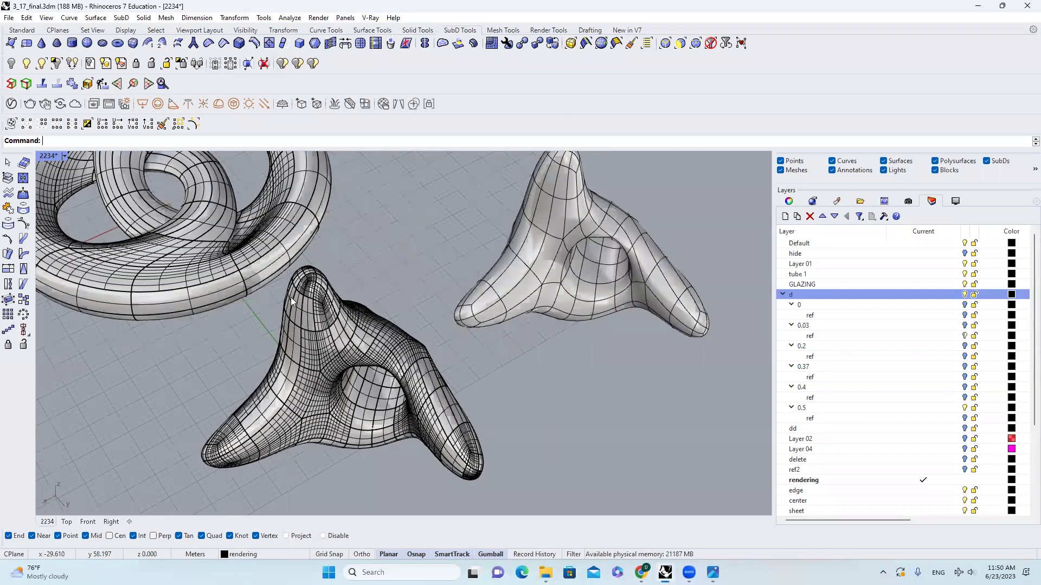
Explode the unpacked NURBS polysurface and select a single surface near the tip of its upright arm
click(341, 280)
scroll(342, 276, up, 8)
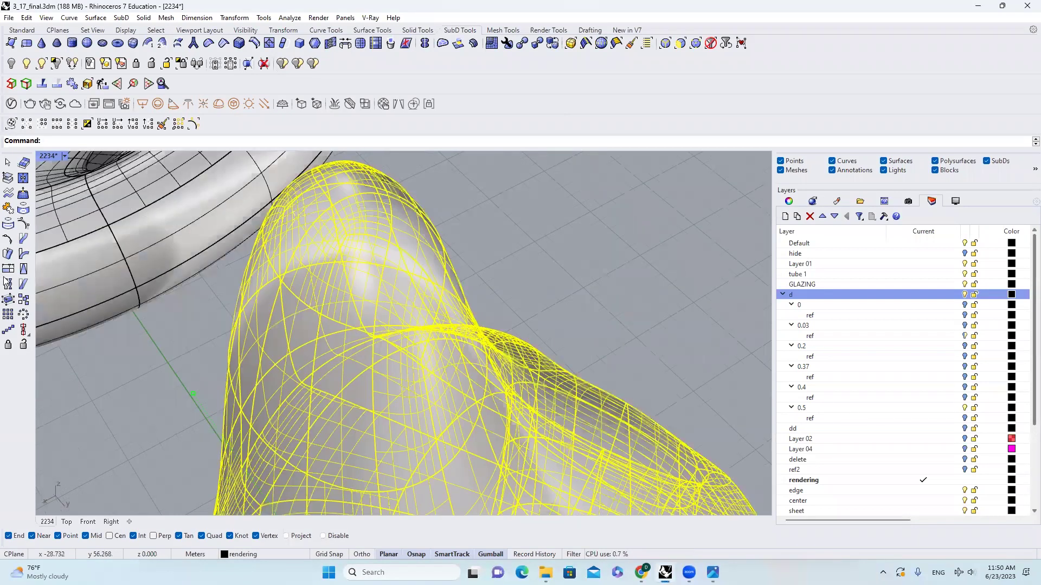
click(28, 31)
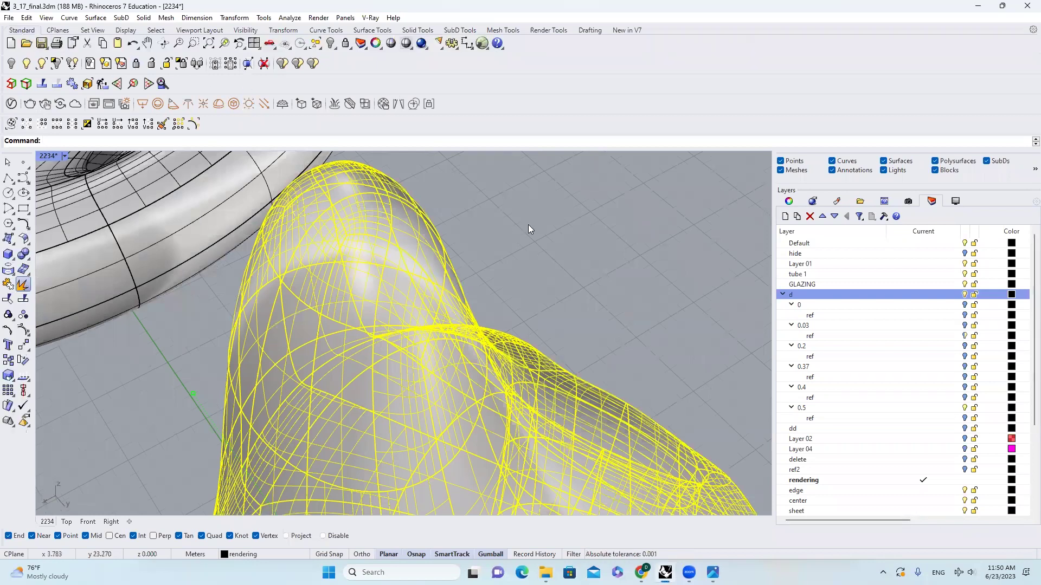
key(Escape)
click(370, 257)
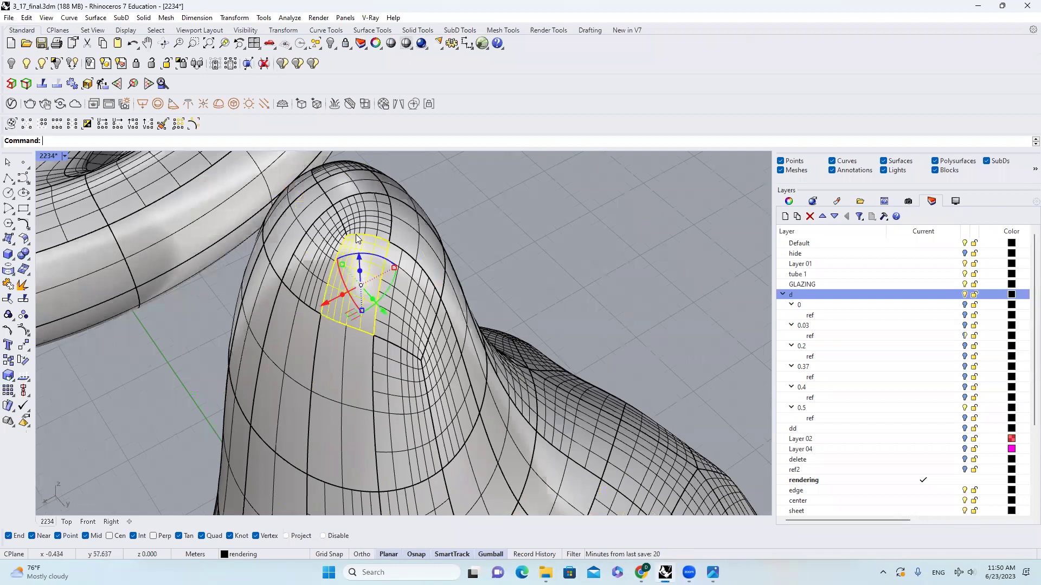
Convert the three-armed SubD to NURBS again, setting Faces to Packed and keeping the input object
scroll(359, 248, down, 6)
right_drag(389, 239, 340, 248)
scroll(536, 184, down, 5)
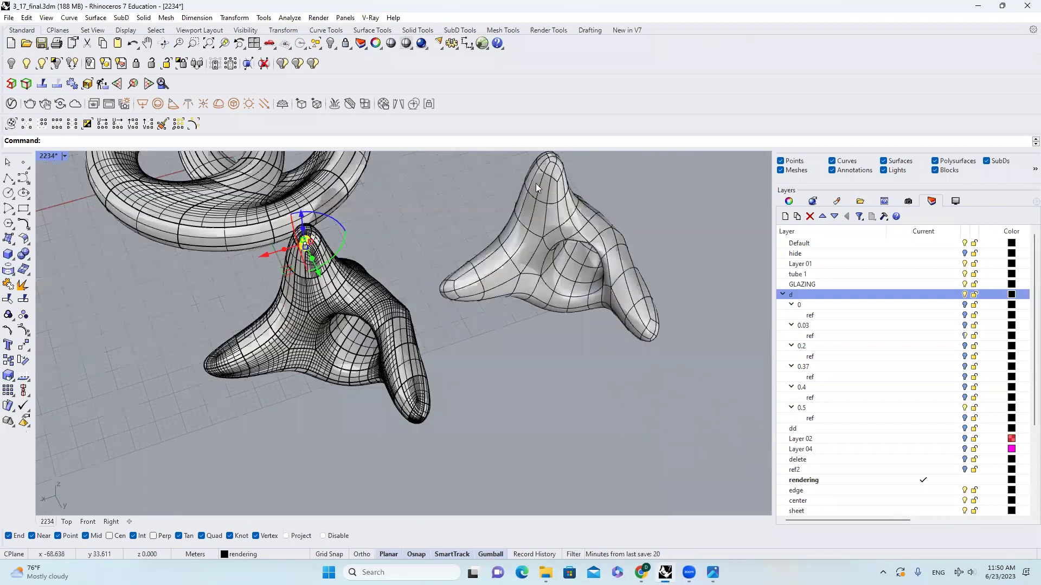
scroll(546, 173, up, 2)
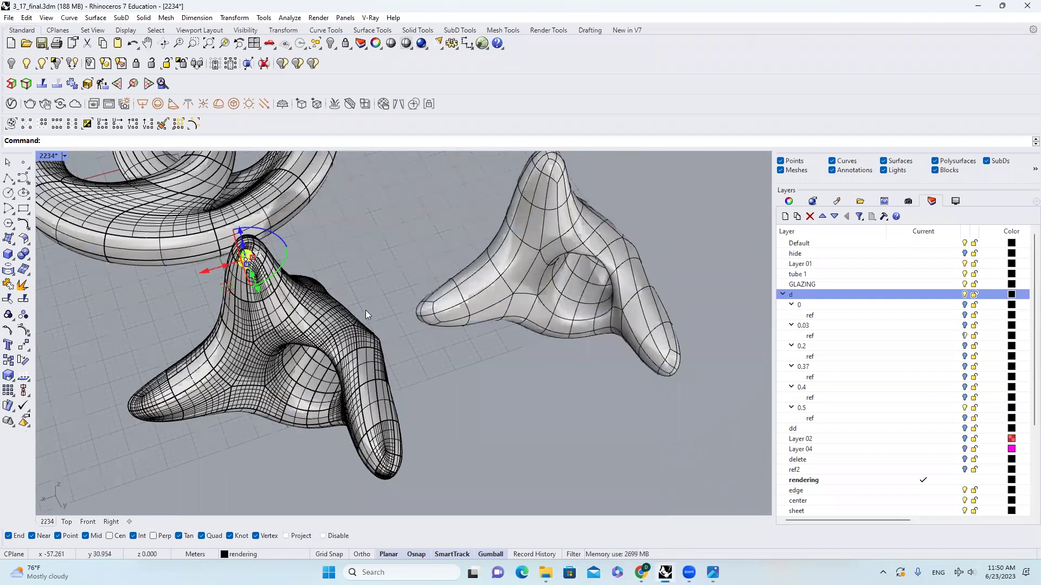
scroll(374, 306, down, 2)
click(470, 241)
scroll(493, 242, up, 3)
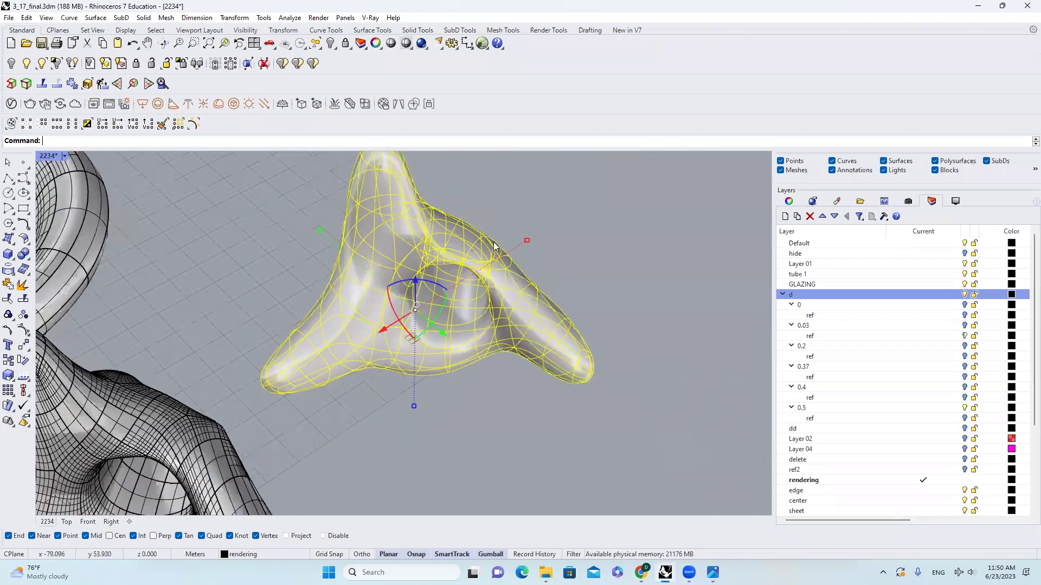
text(tonurbs)
key(Return)
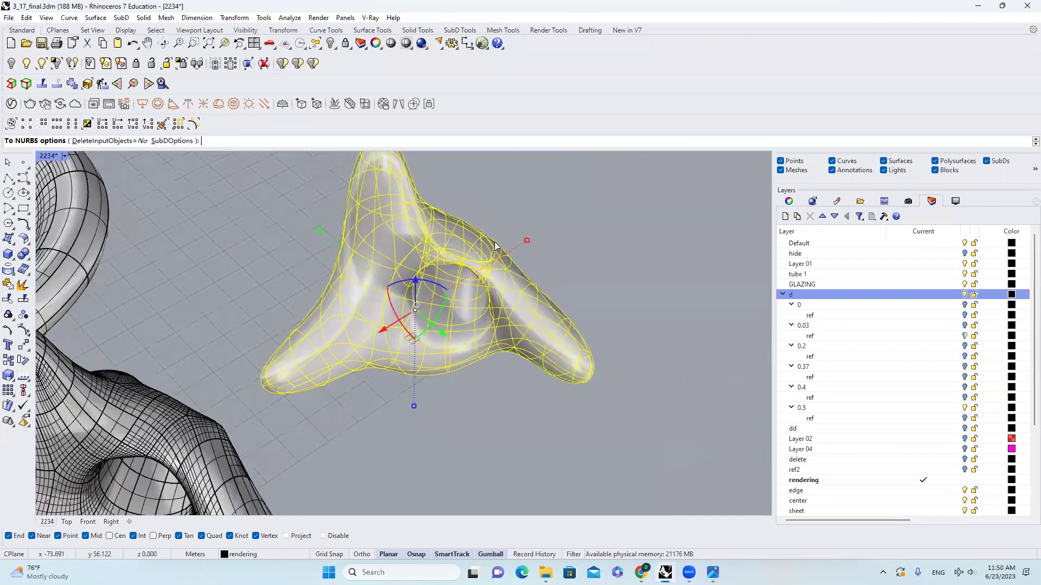
click(161, 141)
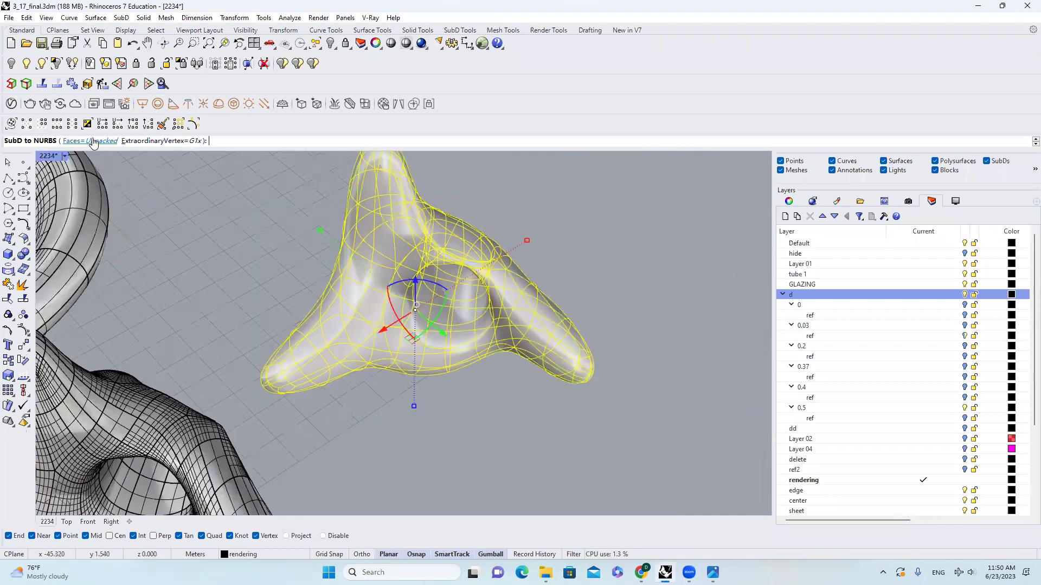
click(93, 142)
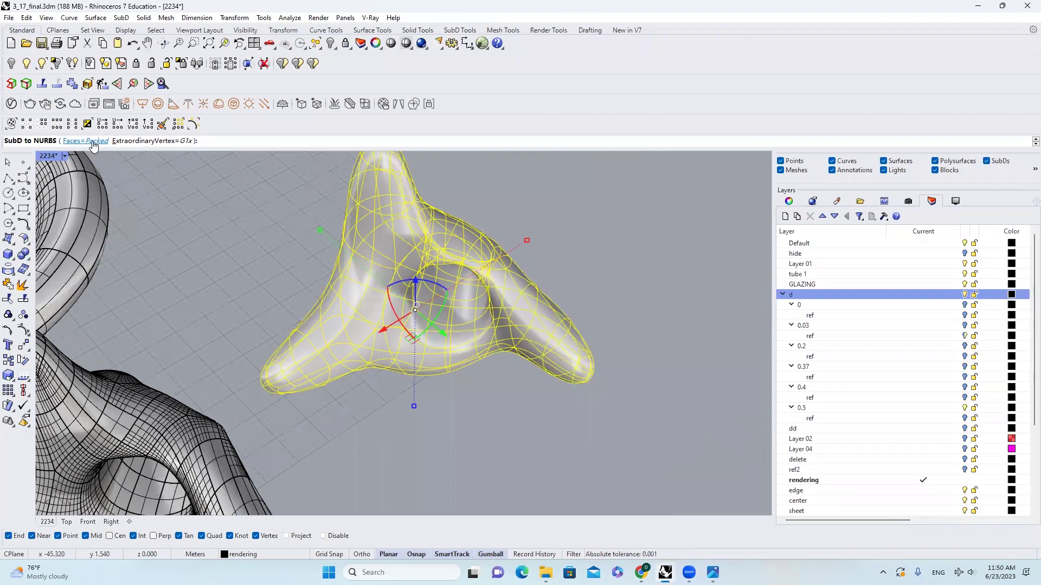
key(Return)
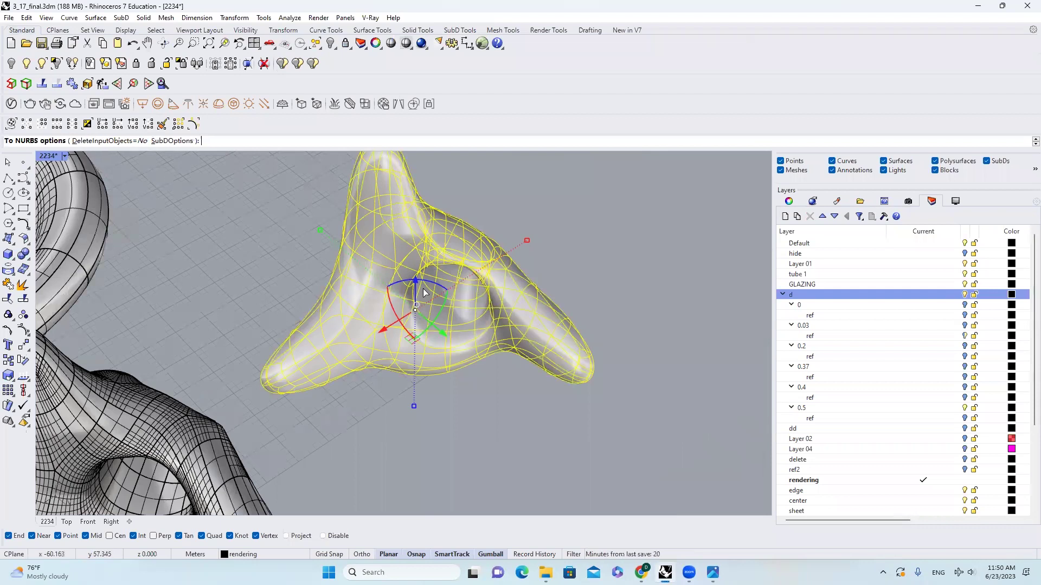
scroll(477, 279, down, 3)
key(Return)
Move the SubD clear of the new packed NURBS polysurface and deselect it
scroll(500, 247, up, 2)
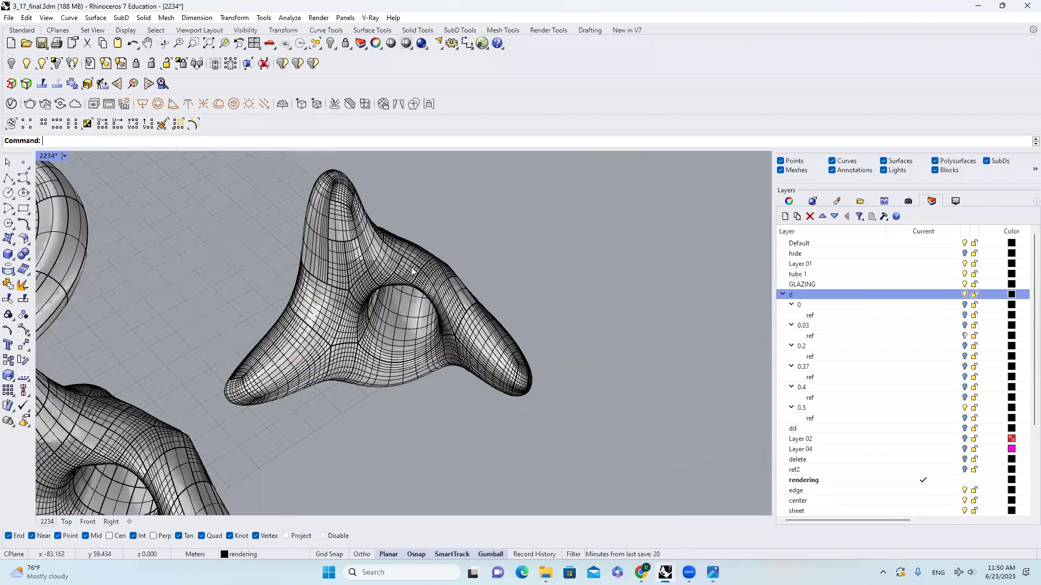
click(471, 286)
click(469, 297)
scroll(325, 374, down, 3)
drag(324, 372, 462, 287)
key(Escape)
Explode the packed NURBS polysurface and select one surface on its upright arm
scroll(341, 282, up, 5)
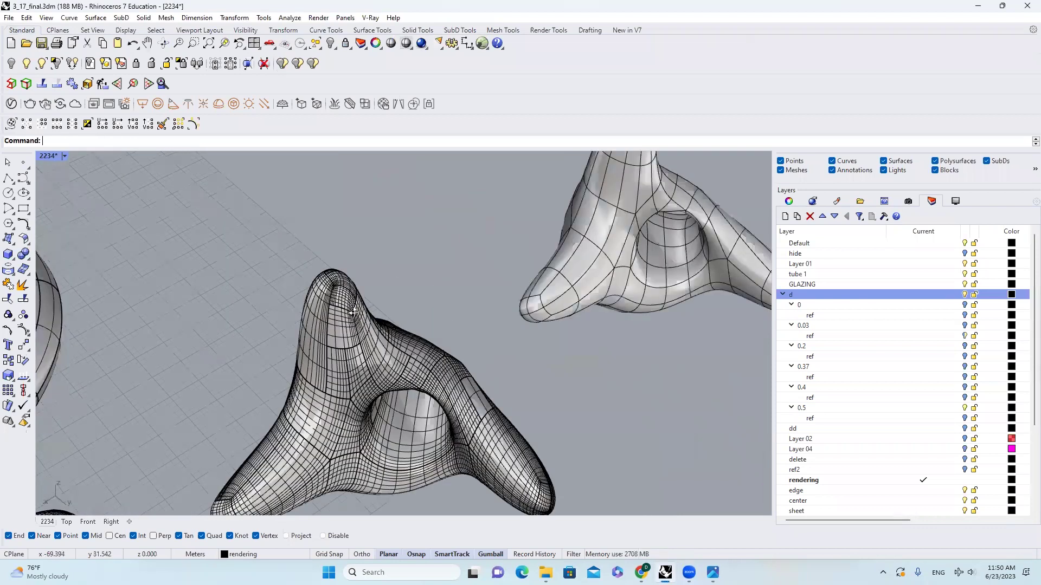
right_drag(353, 311, 345, 325)
scroll(345, 325, up, 2)
scroll(344, 325, down, 2)
click(341, 332)
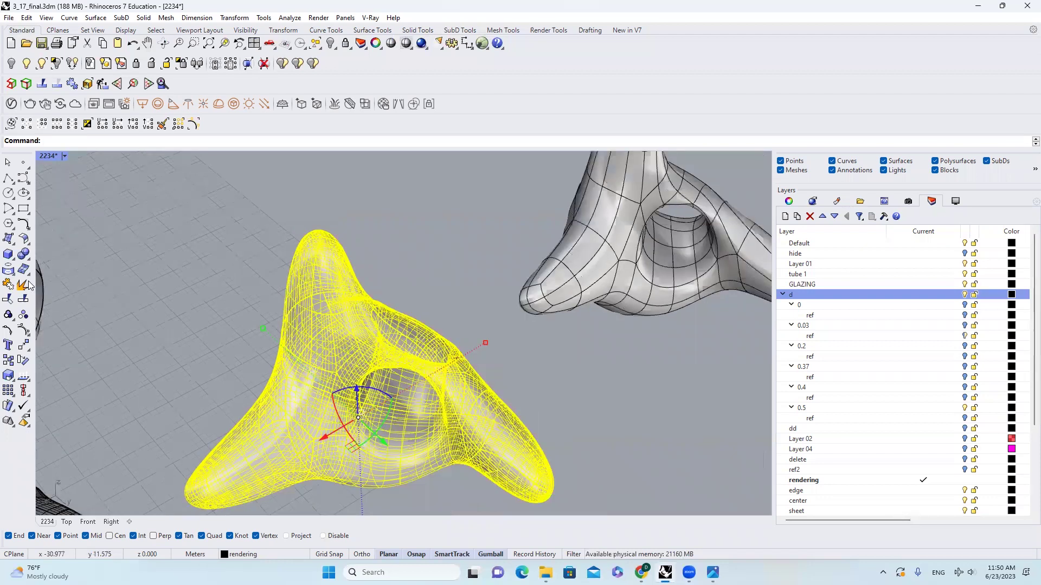
ctrl+shift+click(320, 335)
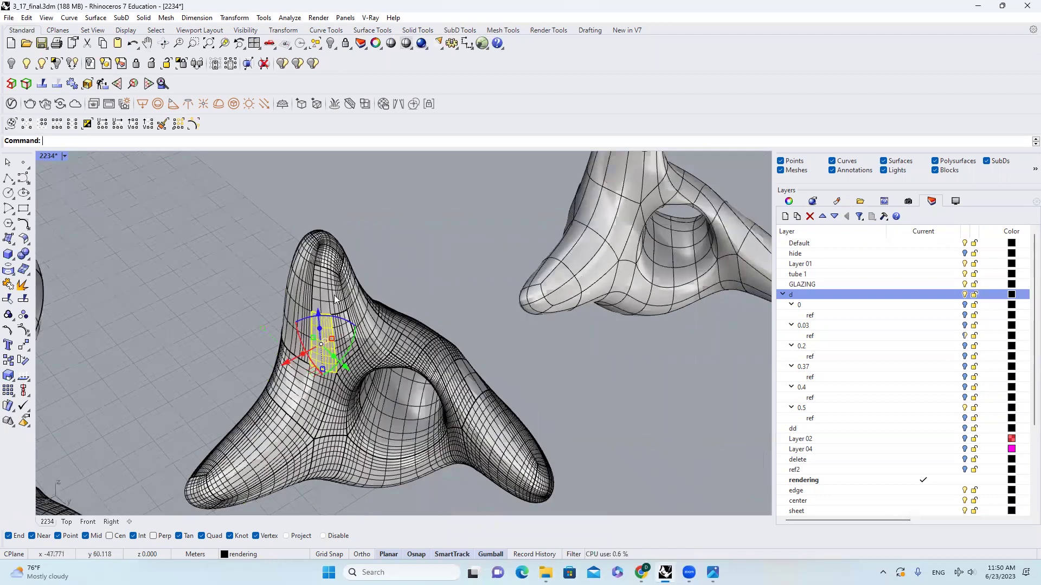
Compare the packed surfaces on the upright arm with the SubD's faces and with the unpacked NURBS version
scroll(334, 320, up, 3)
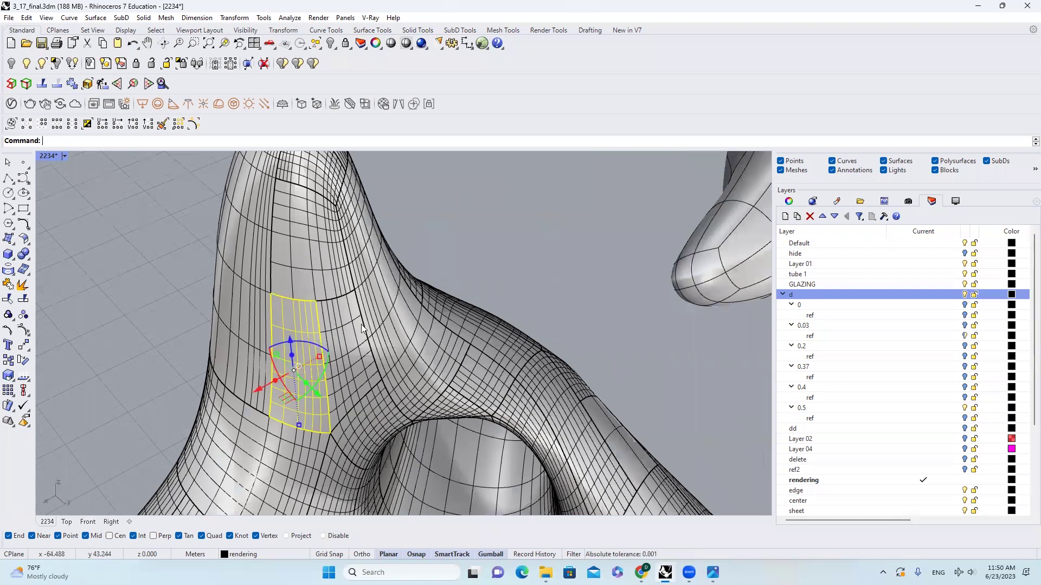
click(330, 323)
click(408, 353)
right_drag(312, 285, 350, 287)
scroll(442, 268, down, 5)
right_drag(443, 268, 518, 230)
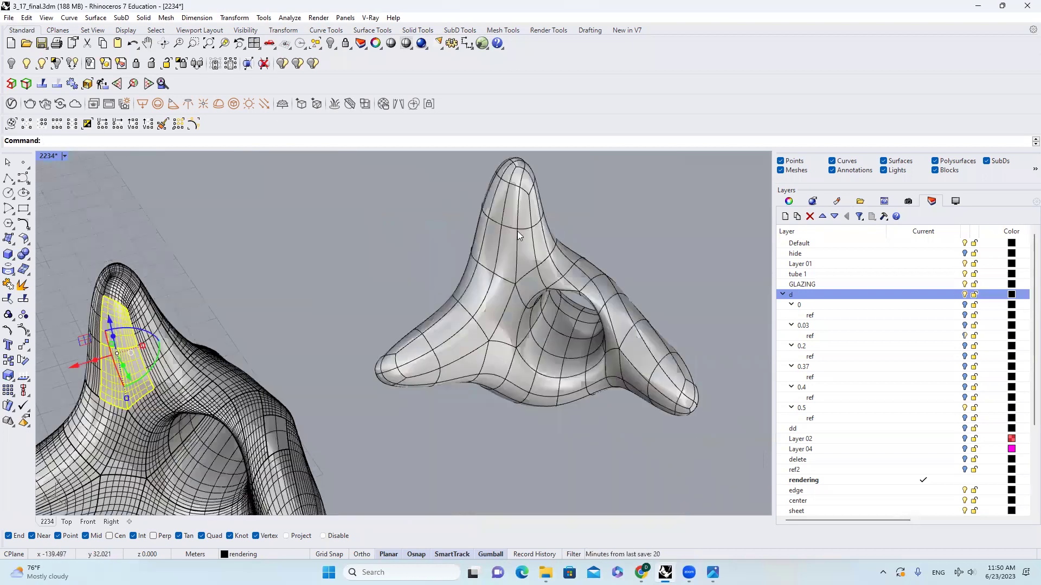
scroll(561, 222, down, 3)
key(Escape)
scroll(312, 282, up, 5)
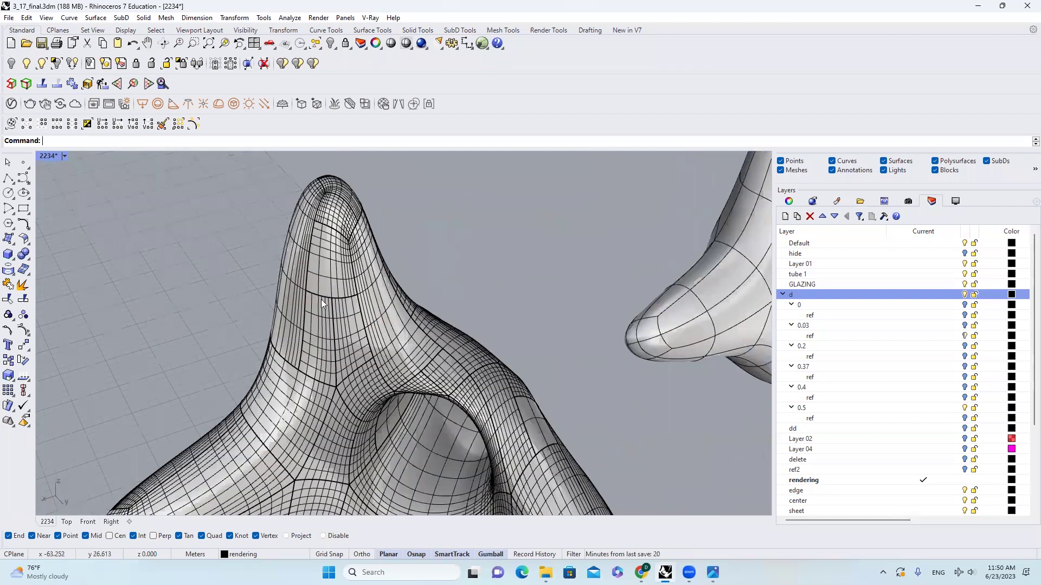
scroll(545, 282, down, 3)
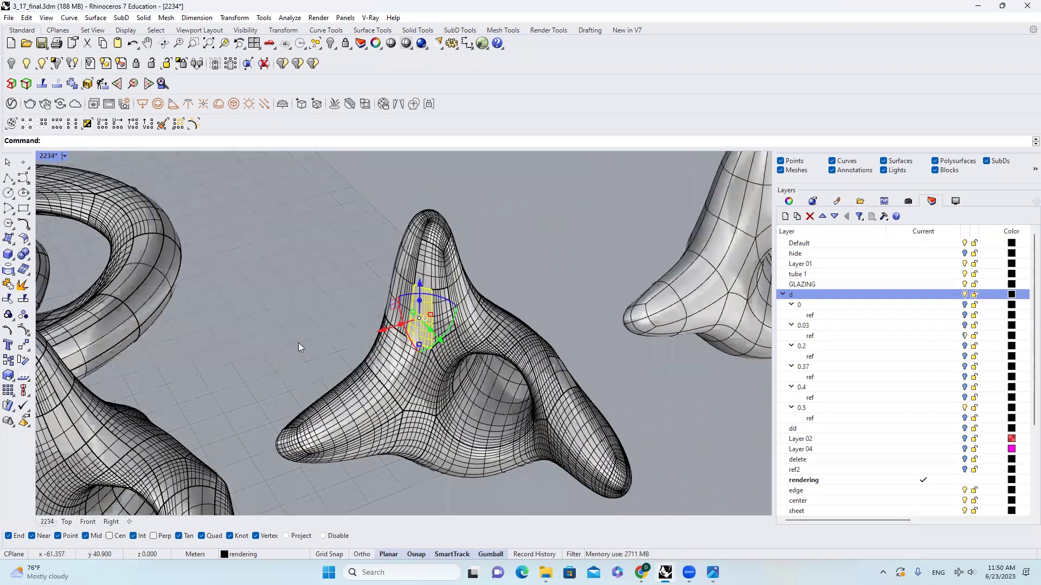
right_drag(335, 319, 356, 323)
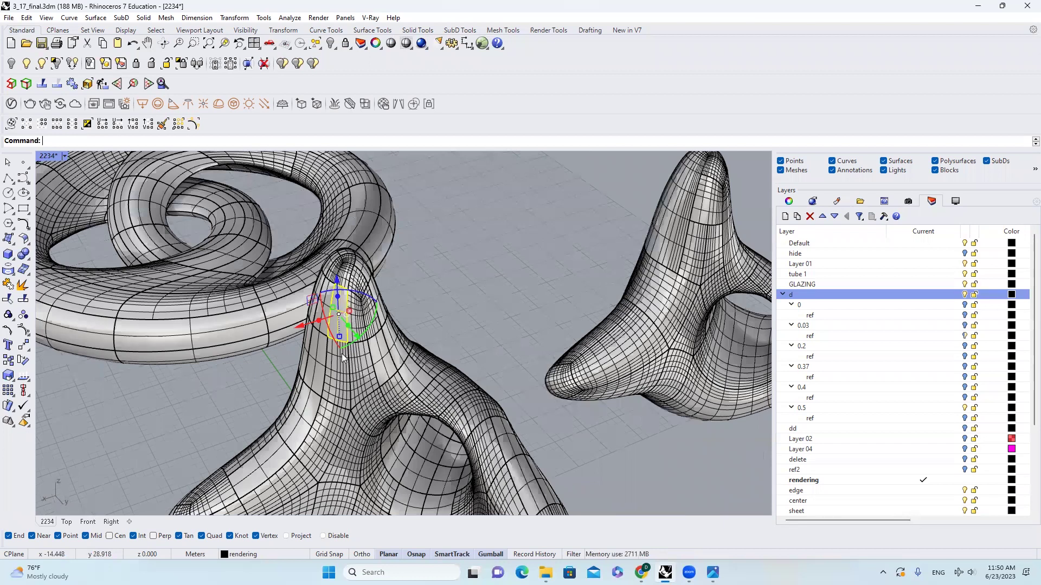
scroll(605, 279, down, 5)
scroll(412, 369, up, 3)
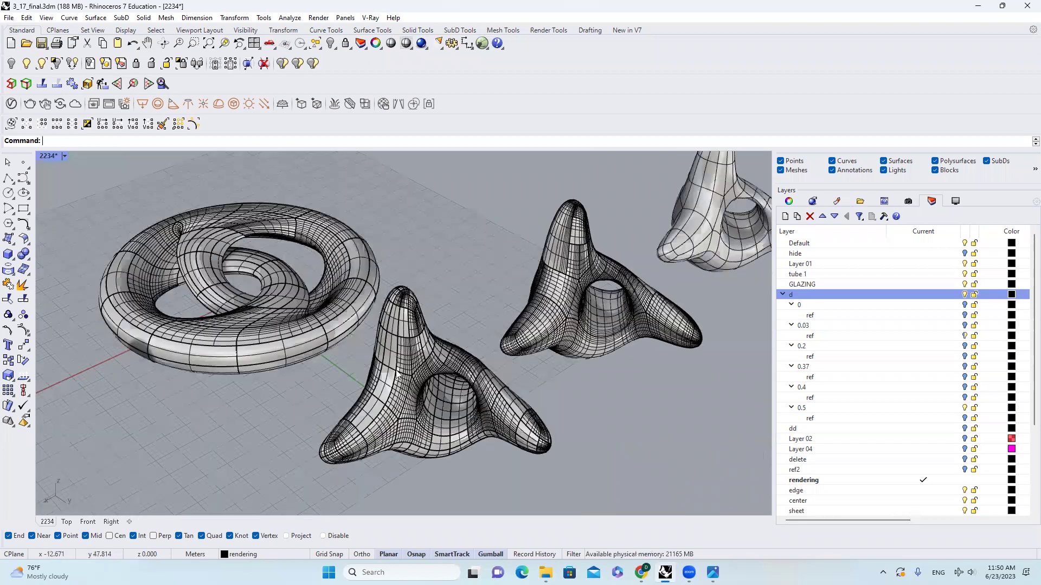
scroll(344, 372, down, 3)
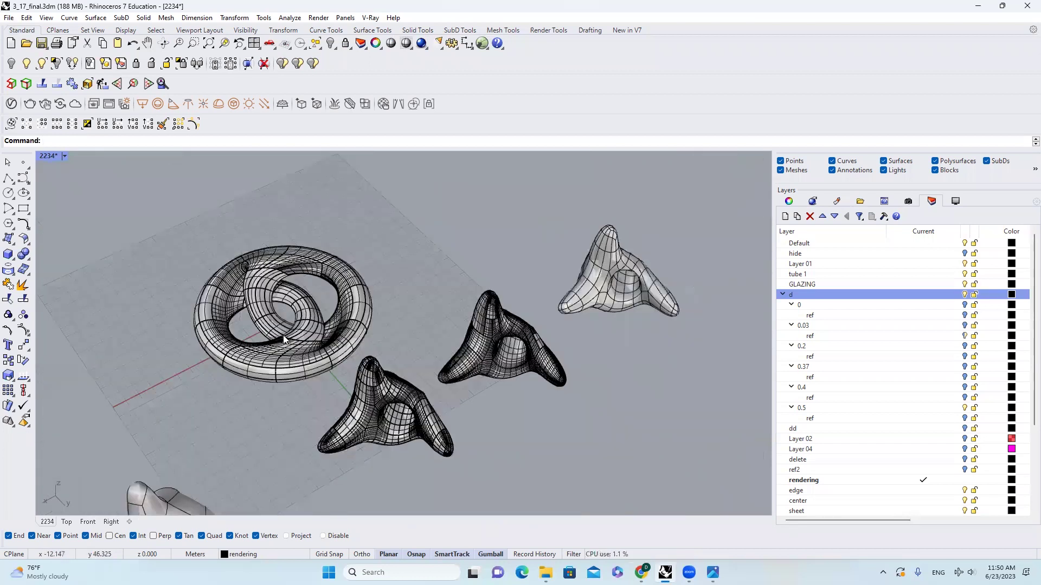
Select the three-armed test forms beside the interlocking ring form and delete them
scroll(298, 381, down, 3)
right_drag(385, 345, 577, 515)
drag(577, 514, 576, 421)
right_drag(564, 406, 445, 412)
key(Delete)
Examine the surface layout of the interlocking ring form, especially where the inner loop merges with the outer ring
scroll(362, 303, up, 10)
right_drag(462, 334, 434, 353)
click(454, 337)
scroll(455, 337, down, 6)
key(Escape)
scroll(433, 306, up, 6)
right_drag(433, 306, 442, 329)
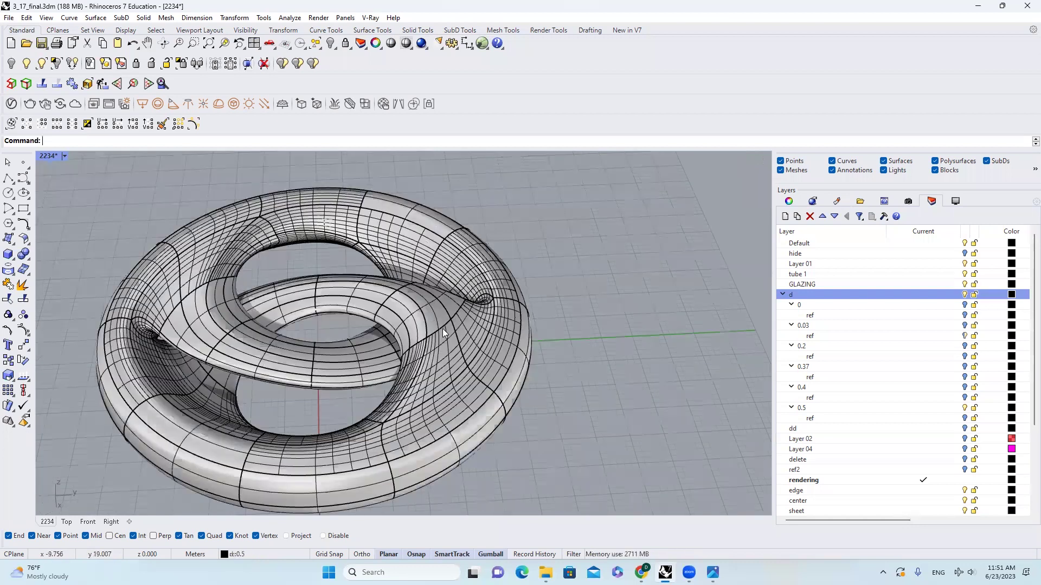
scroll(482, 326, up, 4)
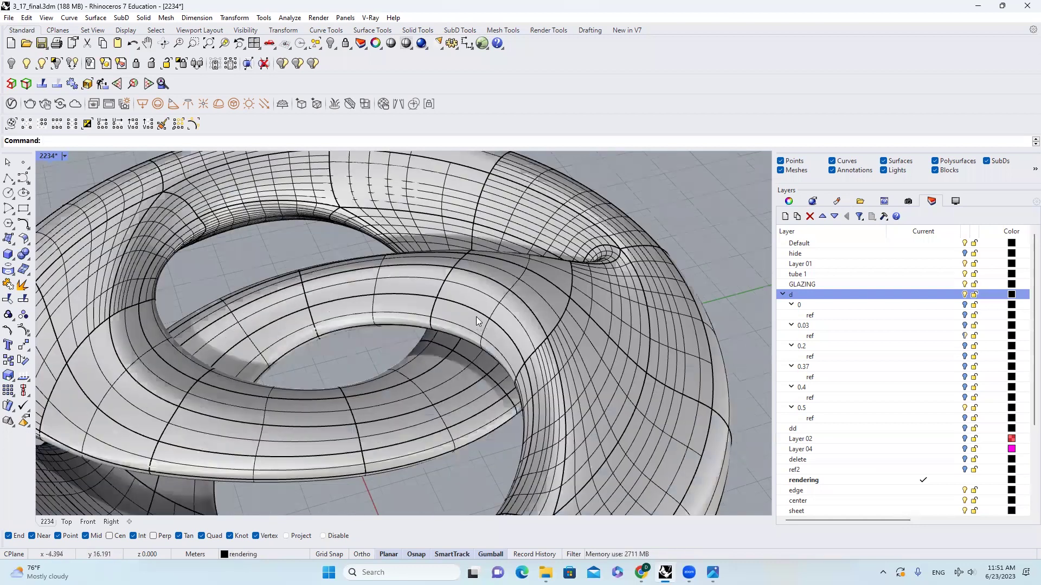
Ungroup the ring form's surfaces and select the single surface along the far inner edge to inspect its boundary
scroll(476, 317, down, 4)
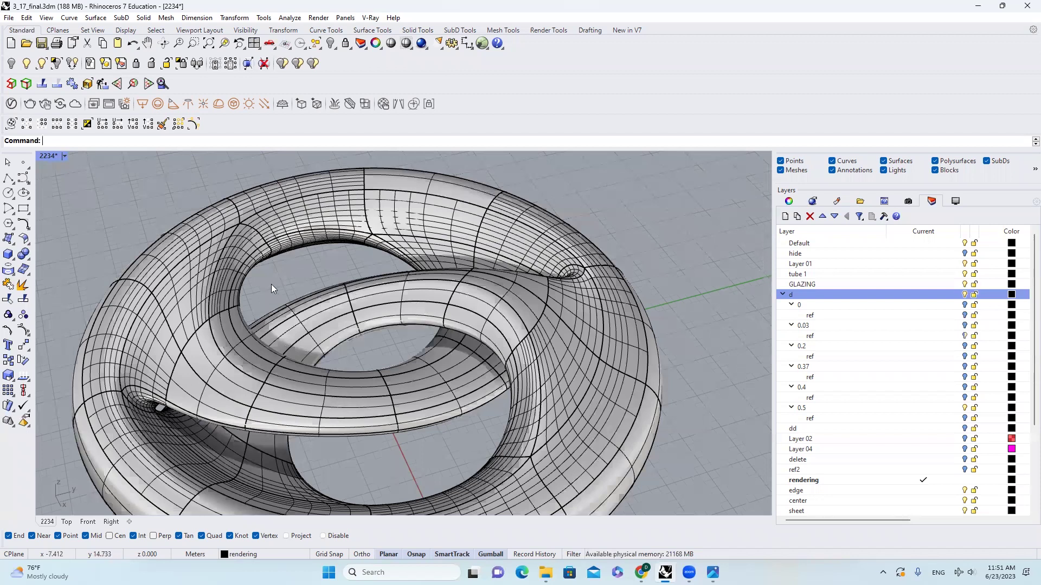
scroll(299, 268, up, 5)
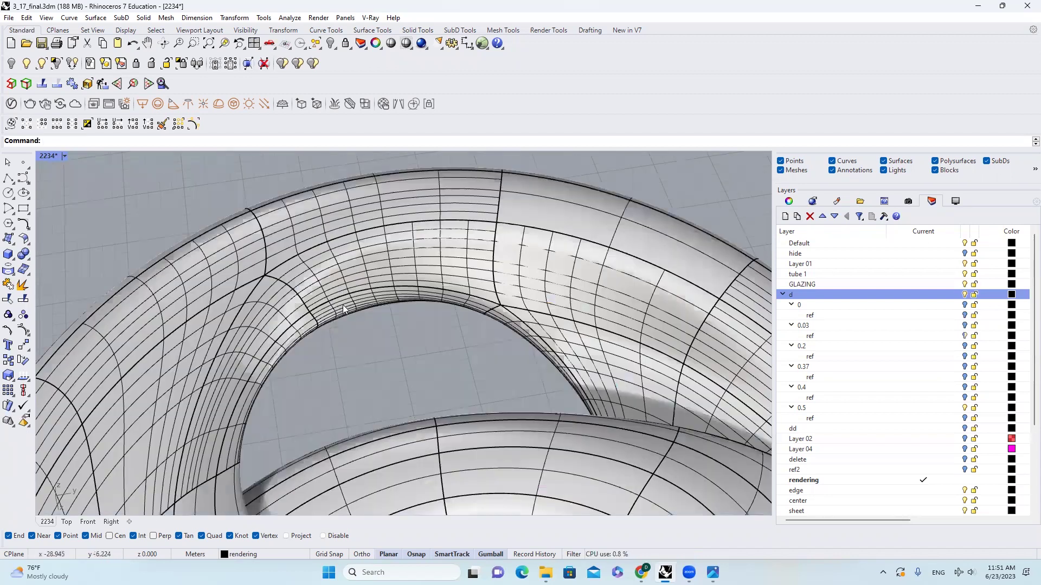
scroll(315, 283, up, 3)
click(329, 318)
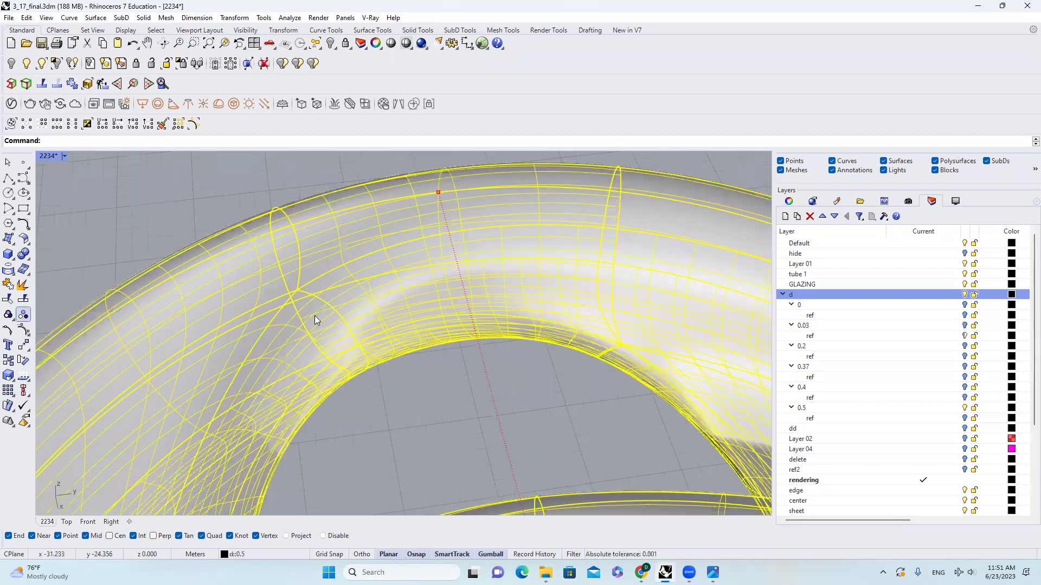
click(384, 294)
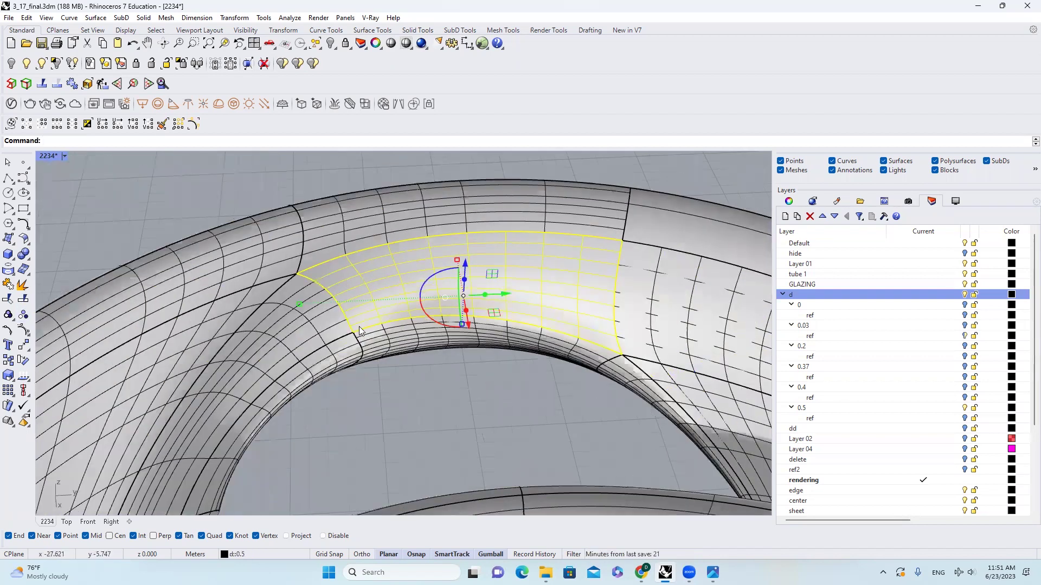
scroll(372, 230, down, 6)
click(372, 230)
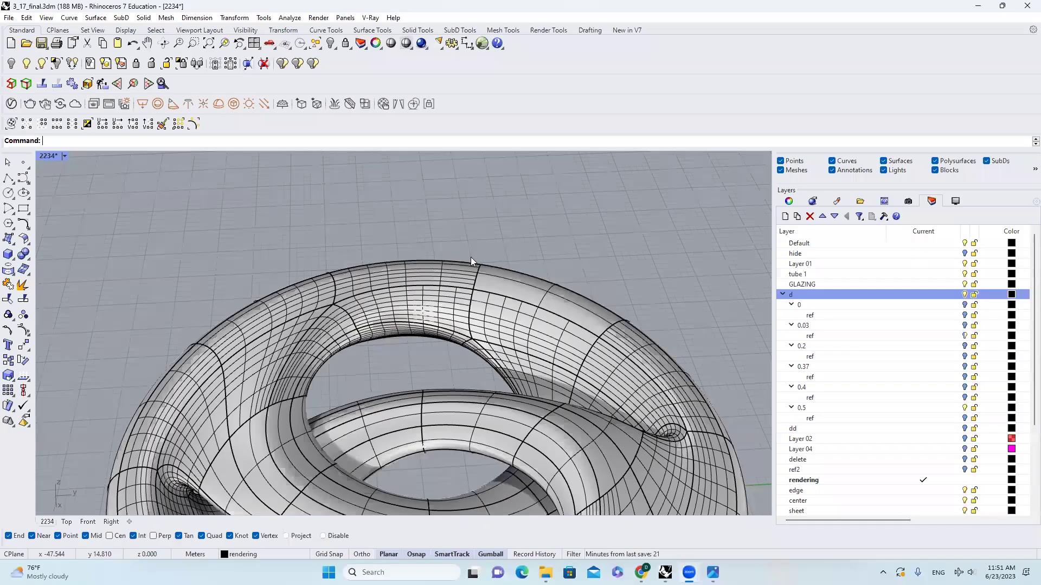
scroll(567, 272, down, 5)
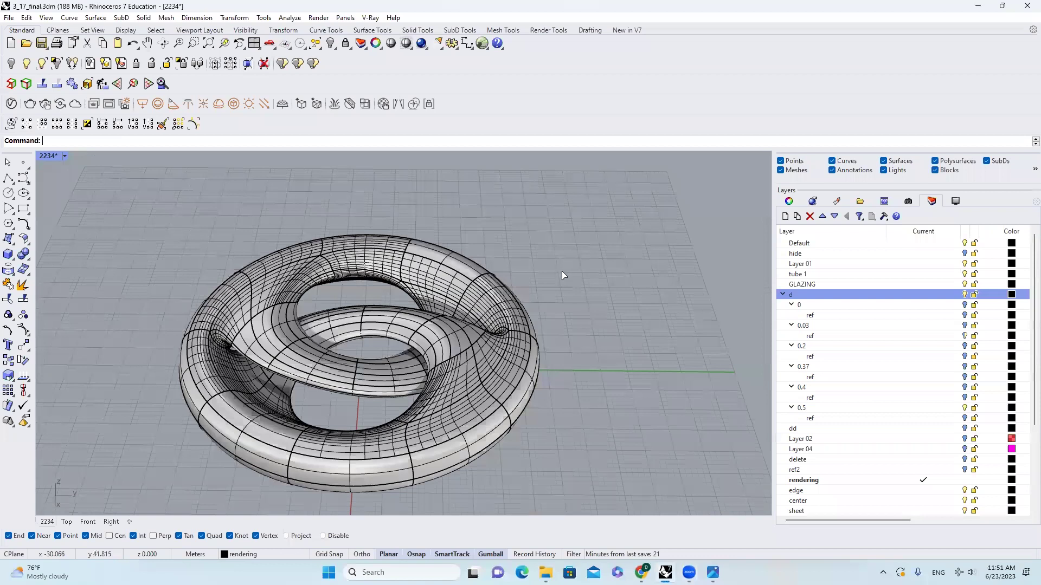
Switch to Grasshopper and examine the 3_19 definition, especially the component groups that build the exoskeleton on the ring form
key(alt+Tab)
scroll(753, 271, up, 2)
right_drag(742, 277, 771, 283)
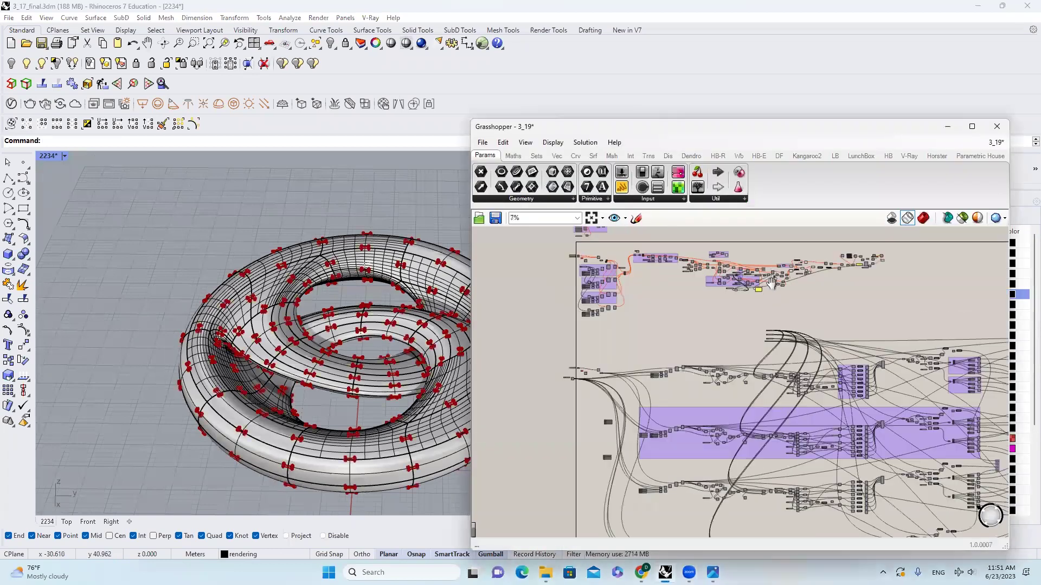
scroll(651, 286, up, 2)
scroll(578, 288, up, 10)
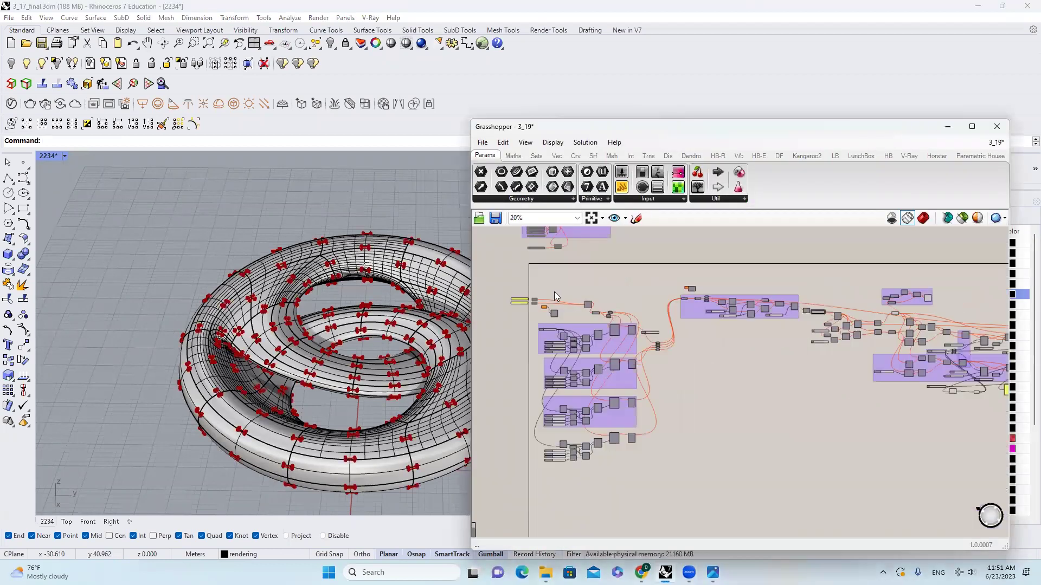
scroll(605, 302, down, 5)
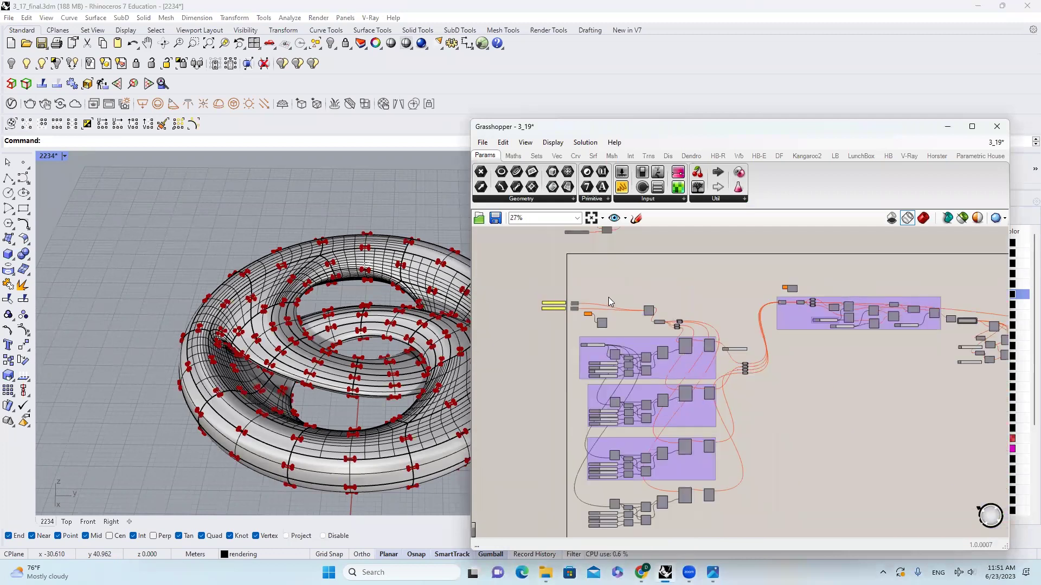
right_drag(347, 281, 400, 320)
right_drag(777, 292, 652, 297)
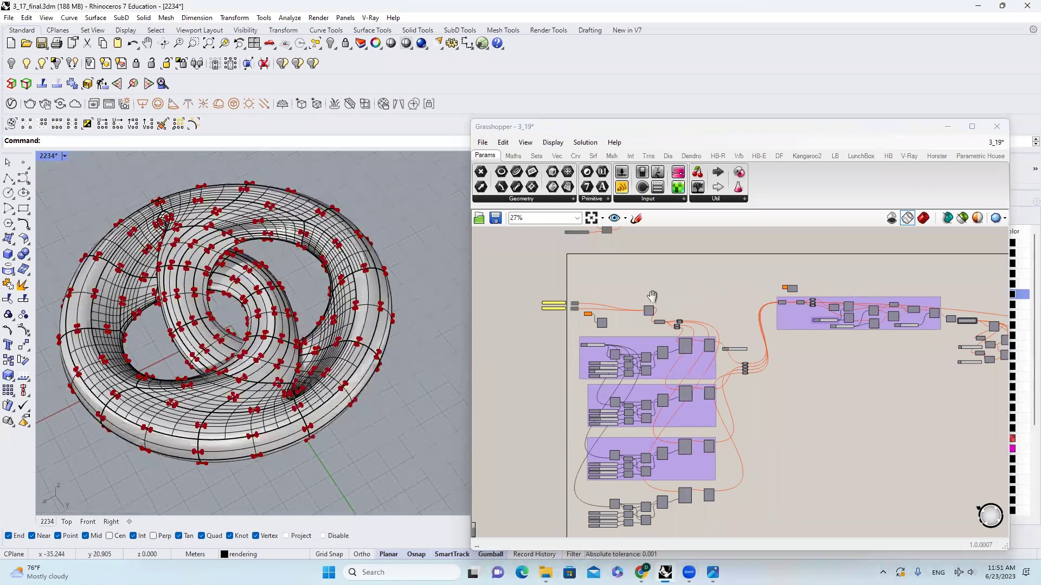
scroll(652, 296, down, 4)
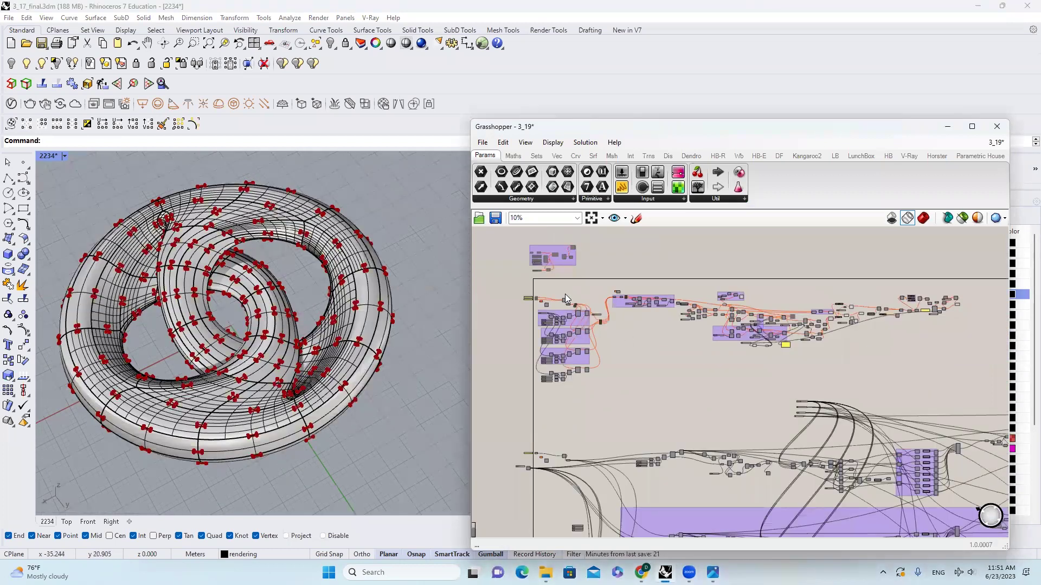
scroll(566, 298, up, 3)
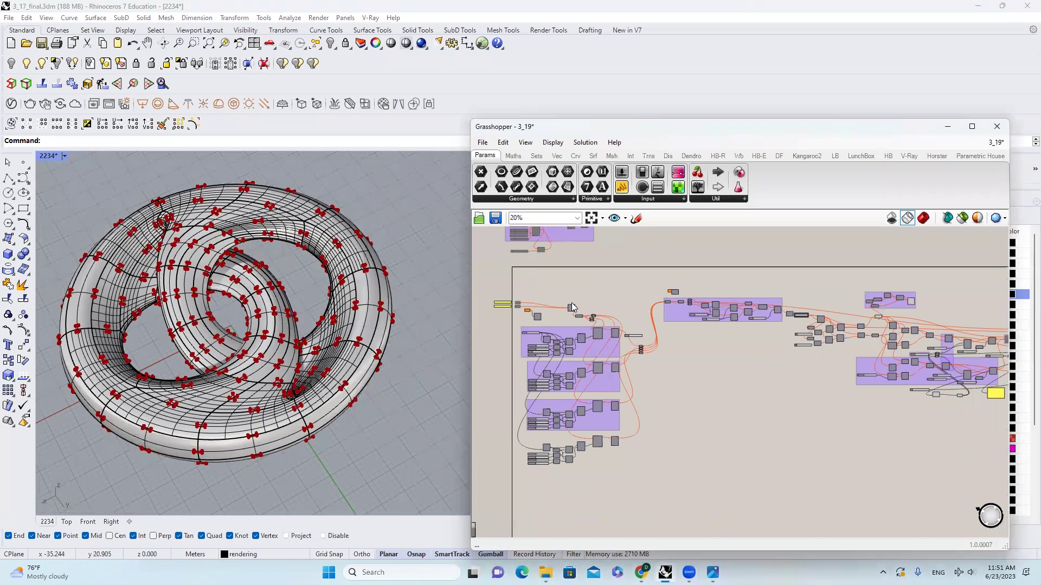
scroll(596, 313, down, 4)
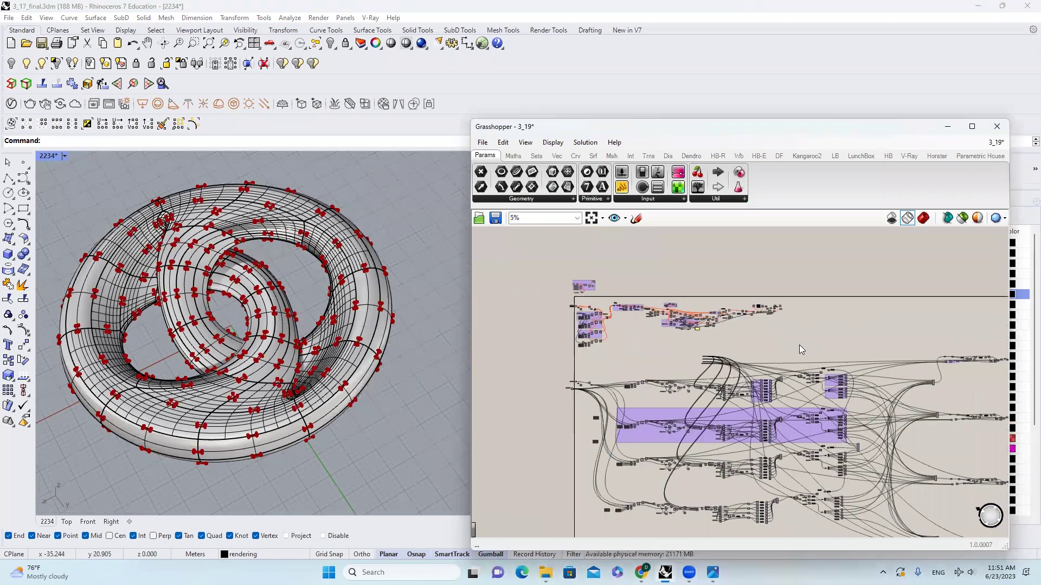
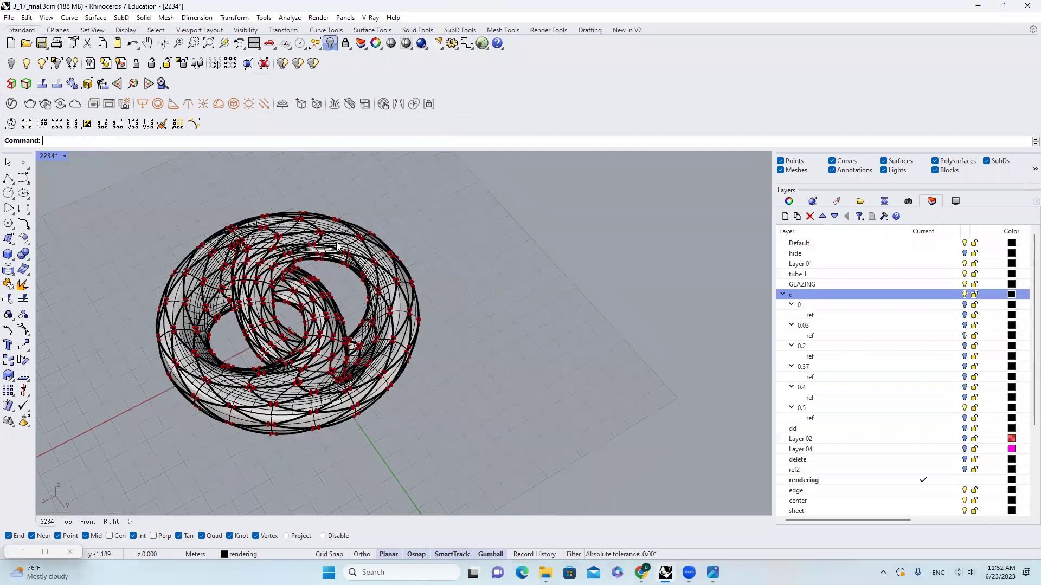
Select the exoskeleton's tube members on the ring form and inspect how they run between the nodes
scroll(346, 259, up, 3)
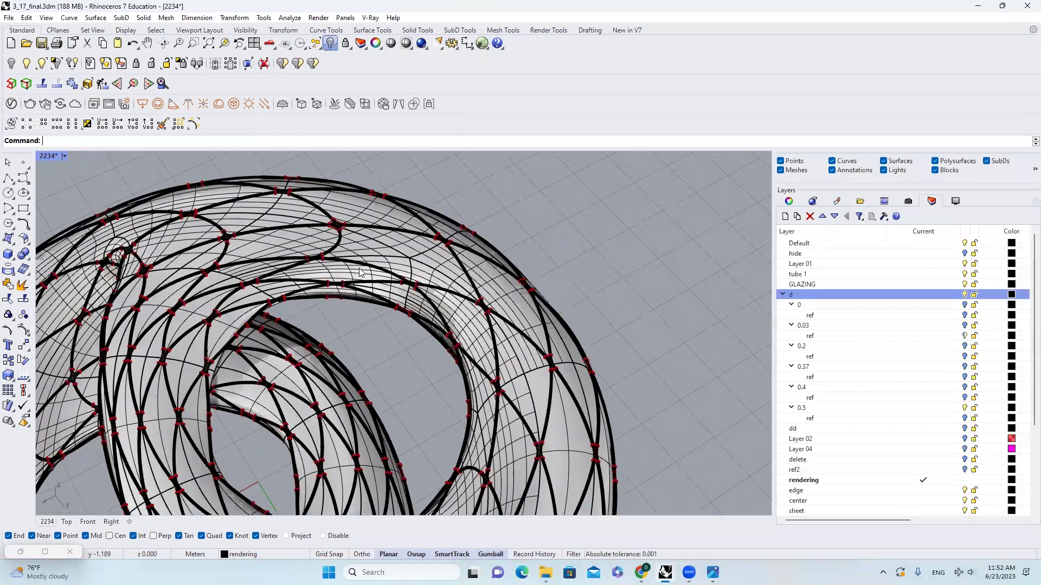
scroll(366, 271, up, 1)
click(367, 272)
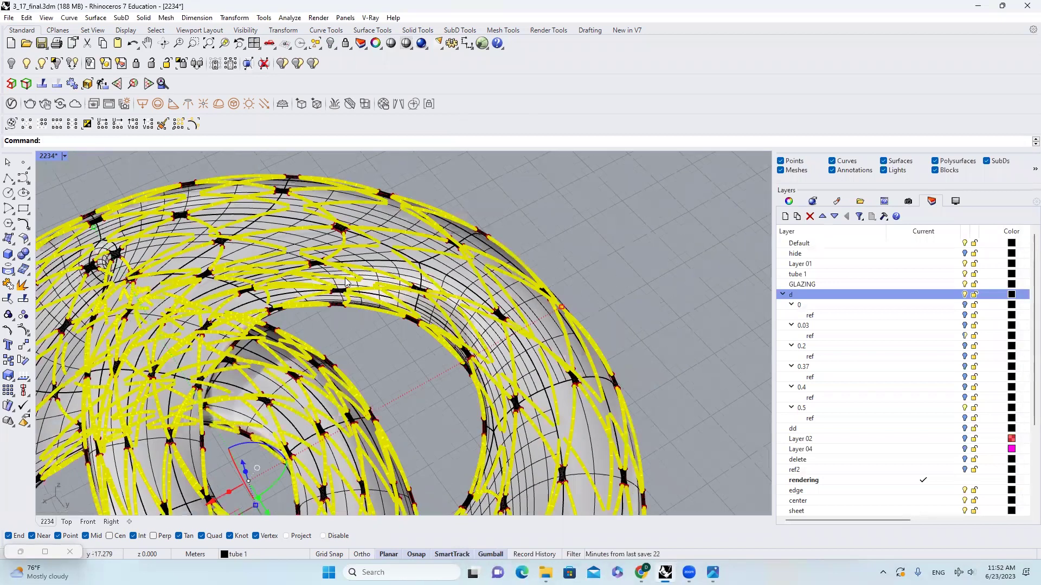
scroll(347, 309, up, 2)
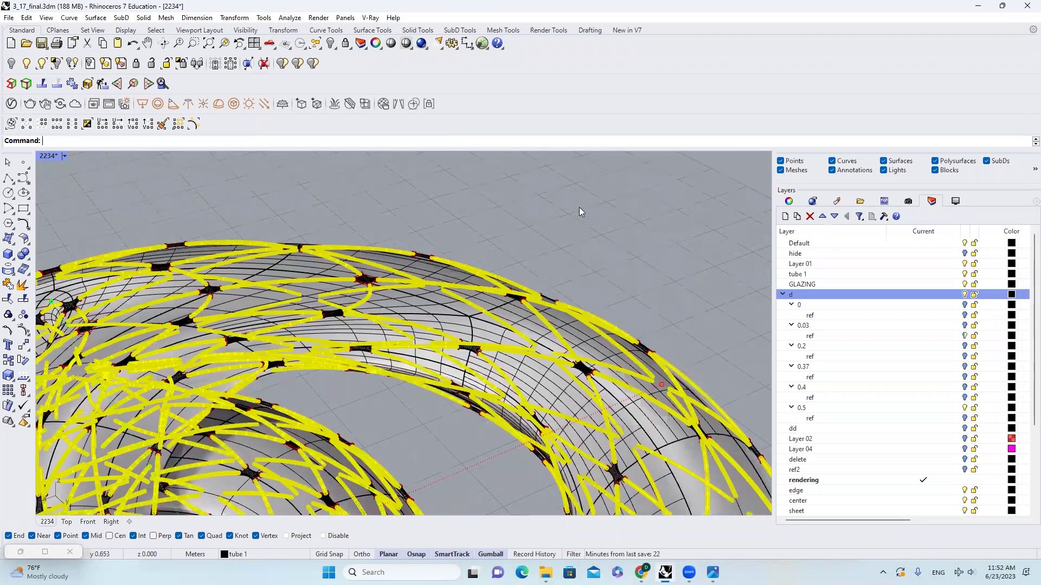
scroll(627, 324, up, 2)
Reopen the Grasshopper window and close it to turn off the red node preview
text(Grasshopper)
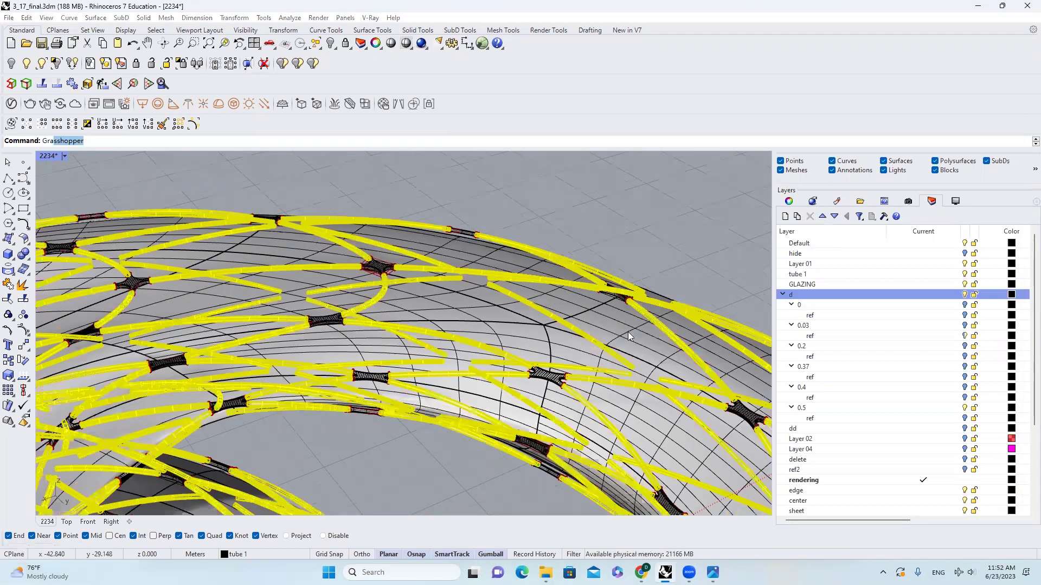
key(Return)
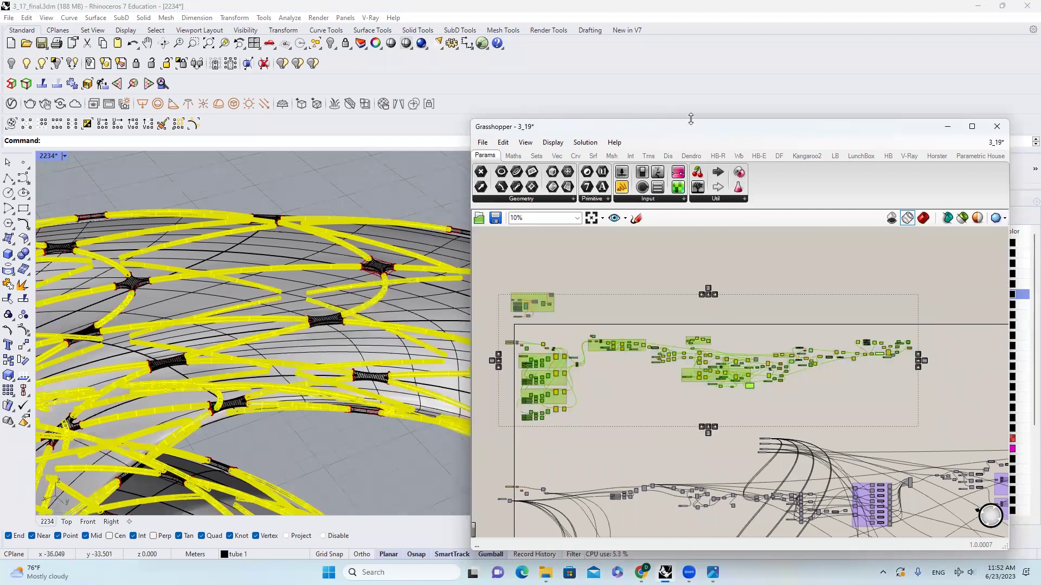
click(999, 128)
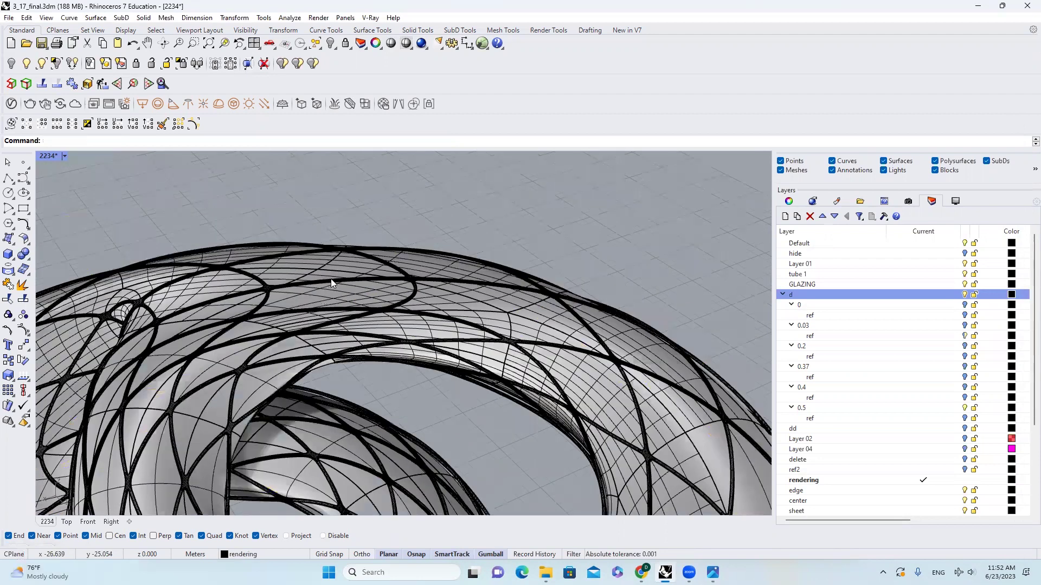
Hide the exoskeleton's tube members, leaving the node pieces on the ring form's surfaces
scroll(333, 271, up, 4)
click(333, 272)
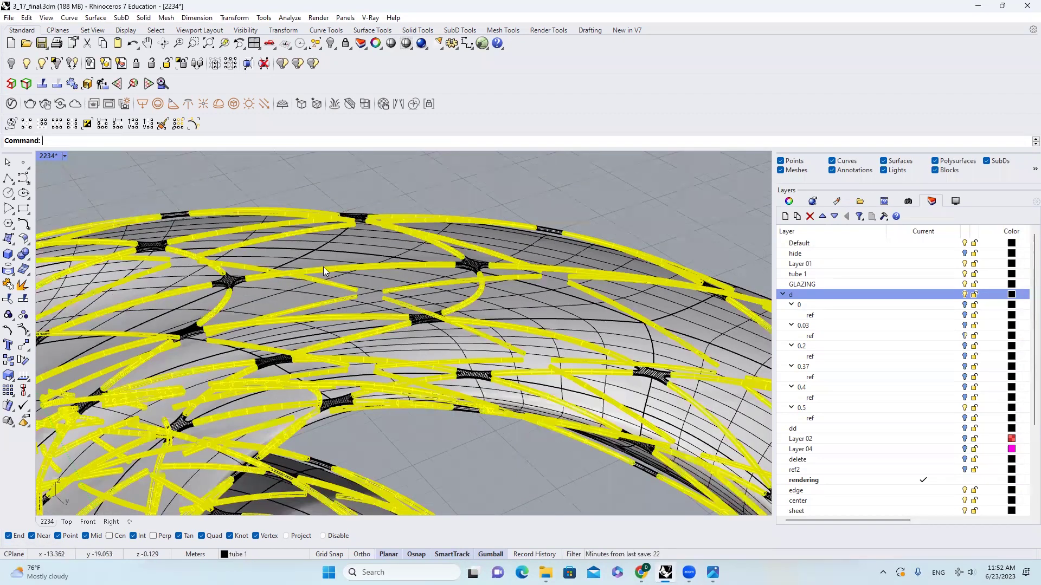
key(Delete)
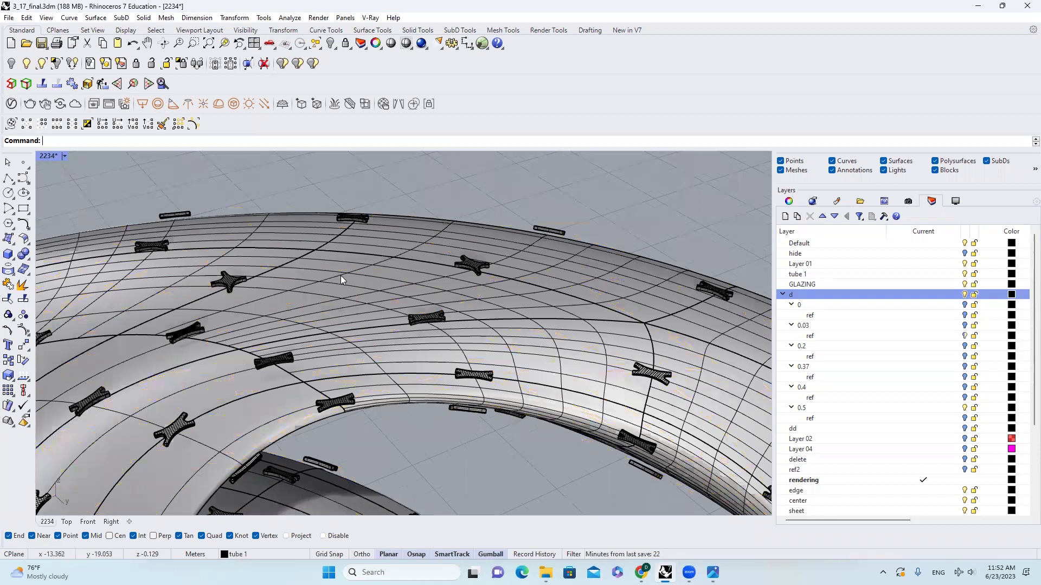
Ungroup the ring form's surfaces and select the single four-sided surface between the node pieces
key(ctrl+z)
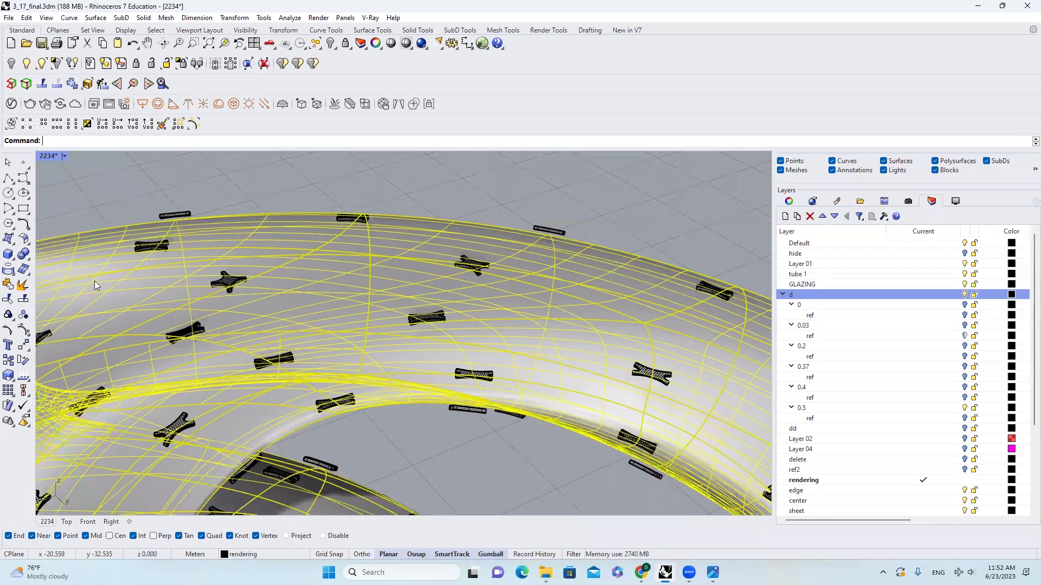
key(Delete)
key(ctrl+z)
key(Delete)
click(351, 290)
scroll(354, 290, up, 1)
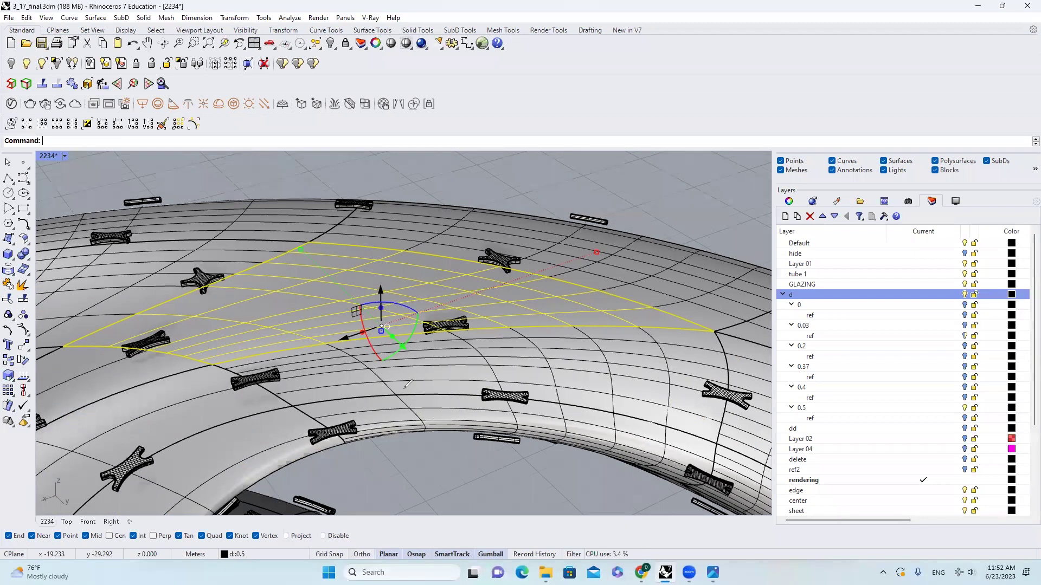
Outline the exoskeleton cell in red over the selected surface and show the tube members for comparison
mouse_move(260, 291)
mouse_down()
mouse_move(244, 333)
mouse_move(182, 356)
mouse_move(255, 331)
mouse_move(394, 332)
mouse_move(518, 275)
mouse_move(248, 274)
mouse_up()
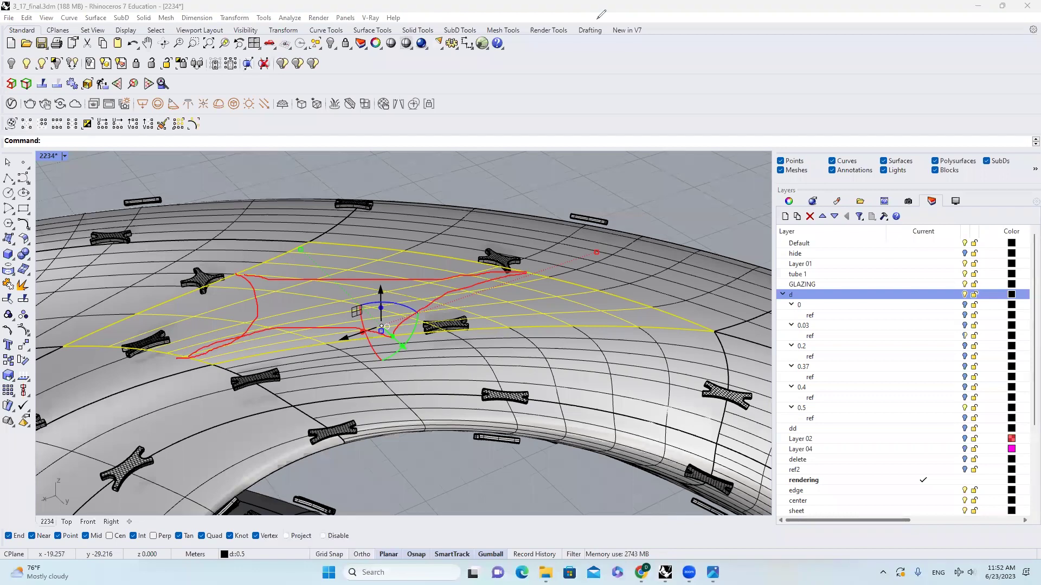
click(262, 273)
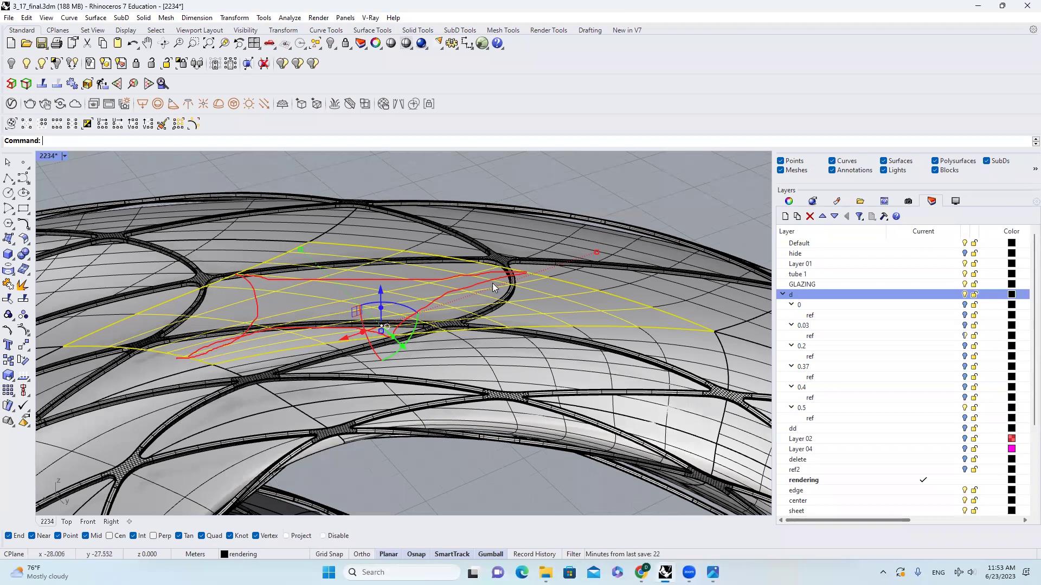
key(Delete)
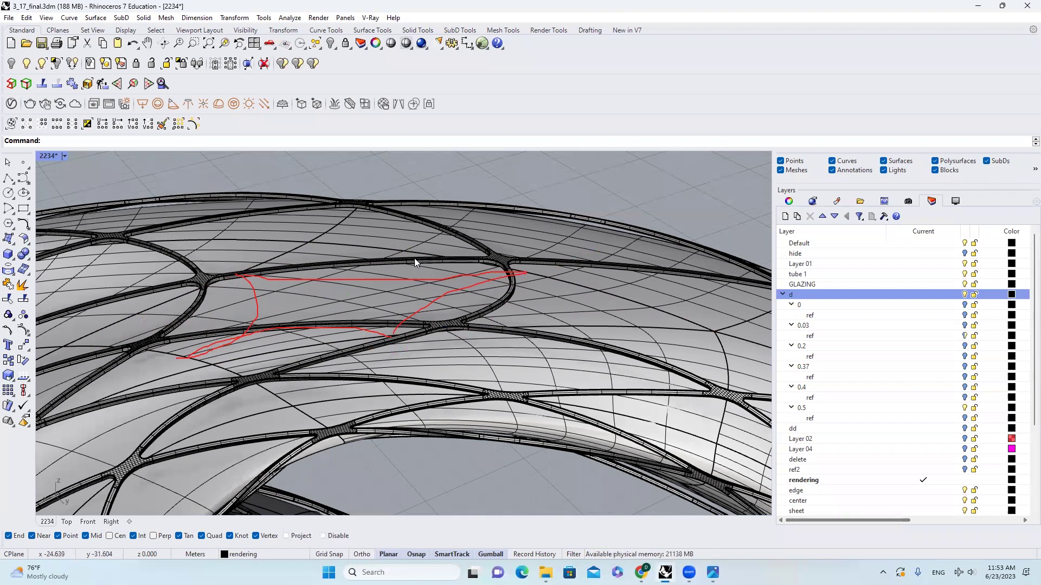
Hide the tube members again and clear the red cell outline
click(411, 261)
key(Delete)
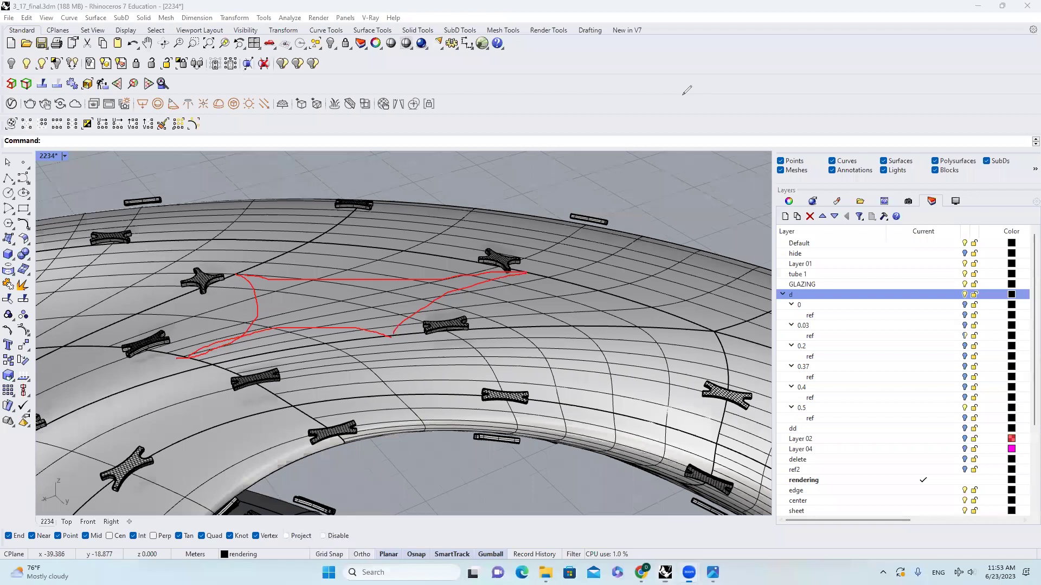
key(Escape)
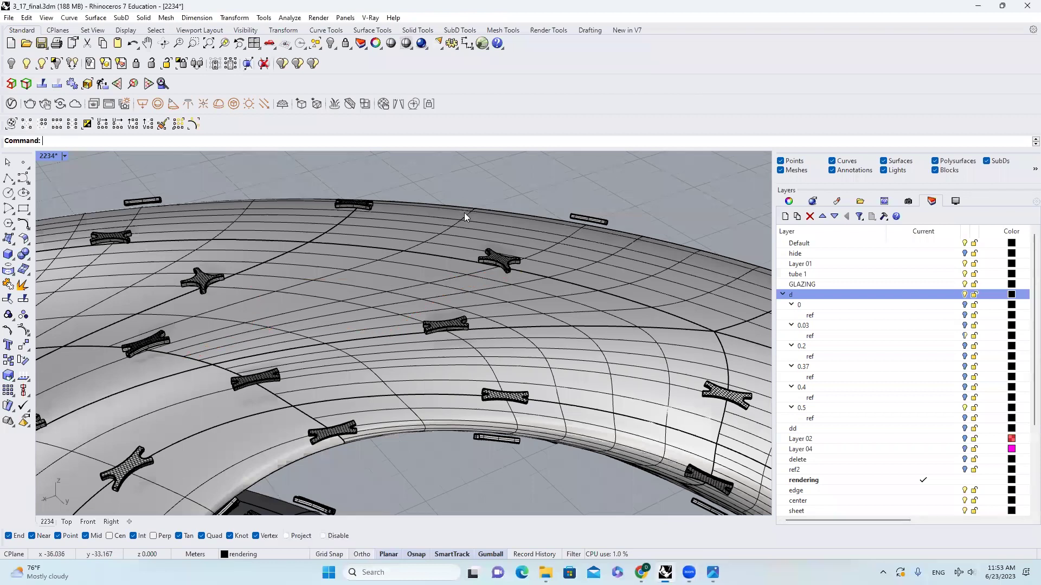
Show the hidden tube members and inspect how they join at a four-way node
click(335, 45)
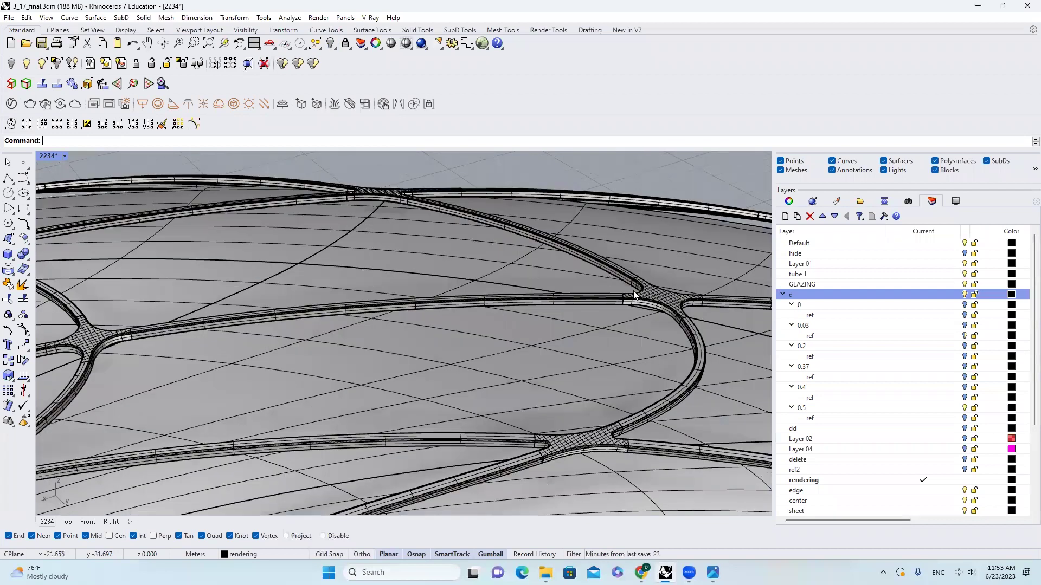
click(690, 307)
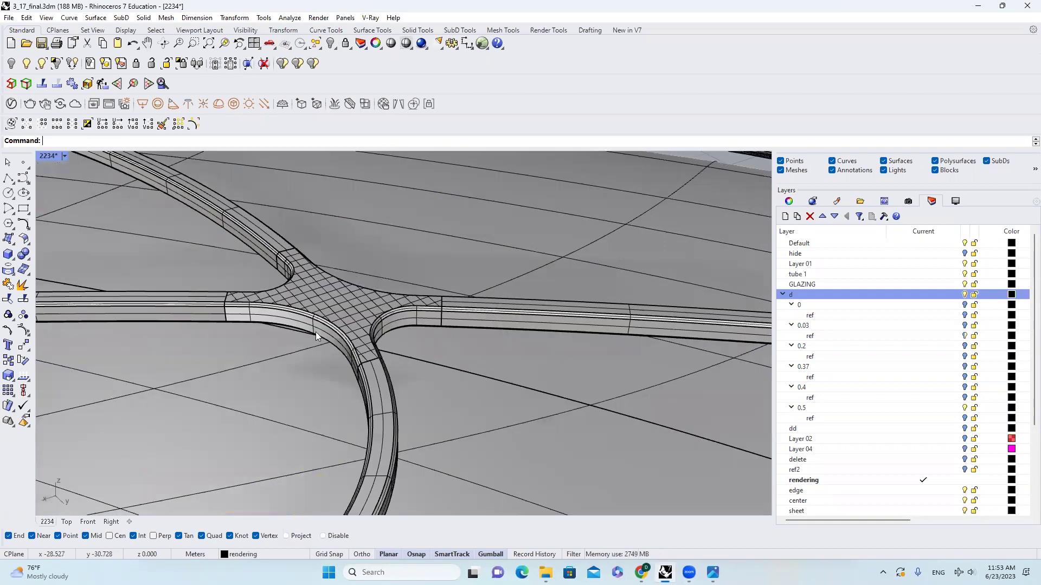
shift+right_drag(316, 332, 359, 262)
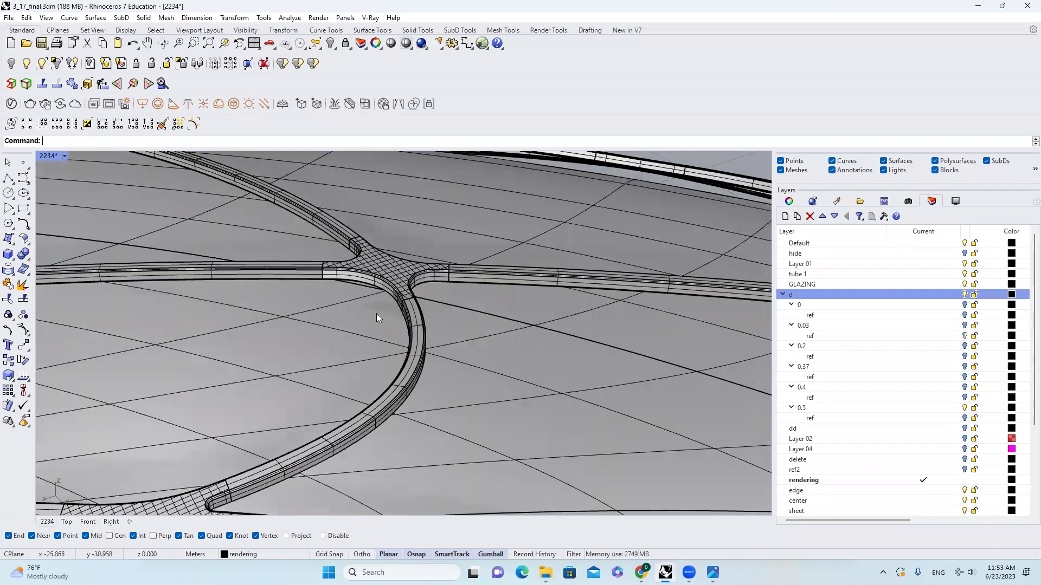
Hide the patterned top piece of the four-way node to expose its inside
scroll(360, 260, up, 5)
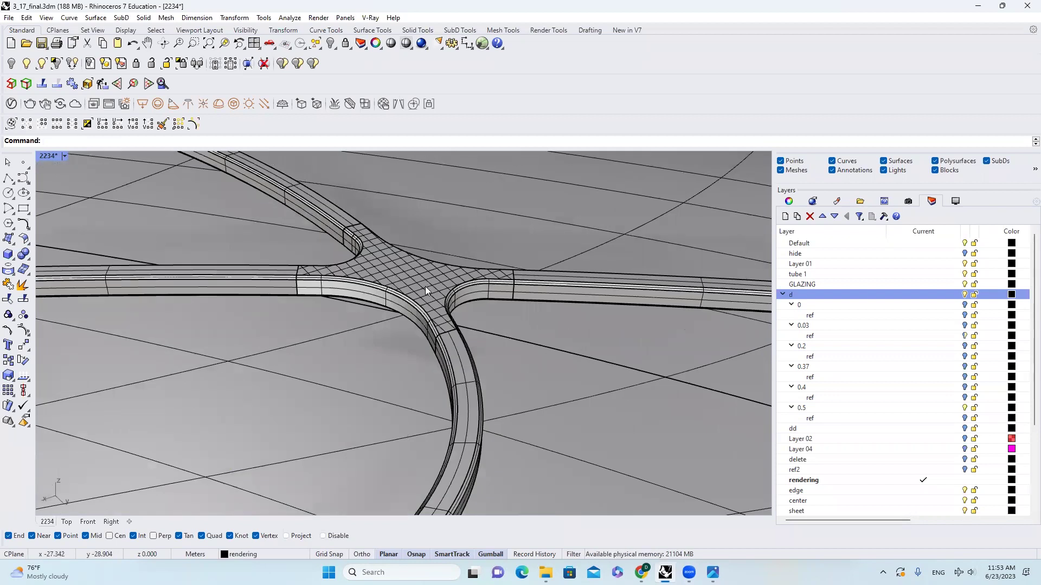
scroll(331, 265, up, 2)
scroll(362, 268, down, 2)
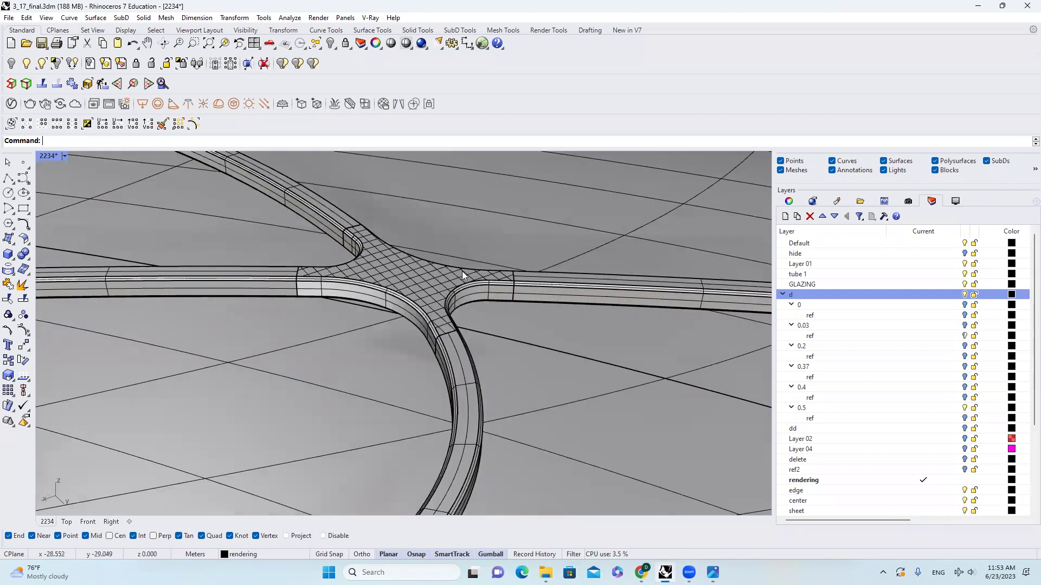
click(423, 273)
key(Delete)
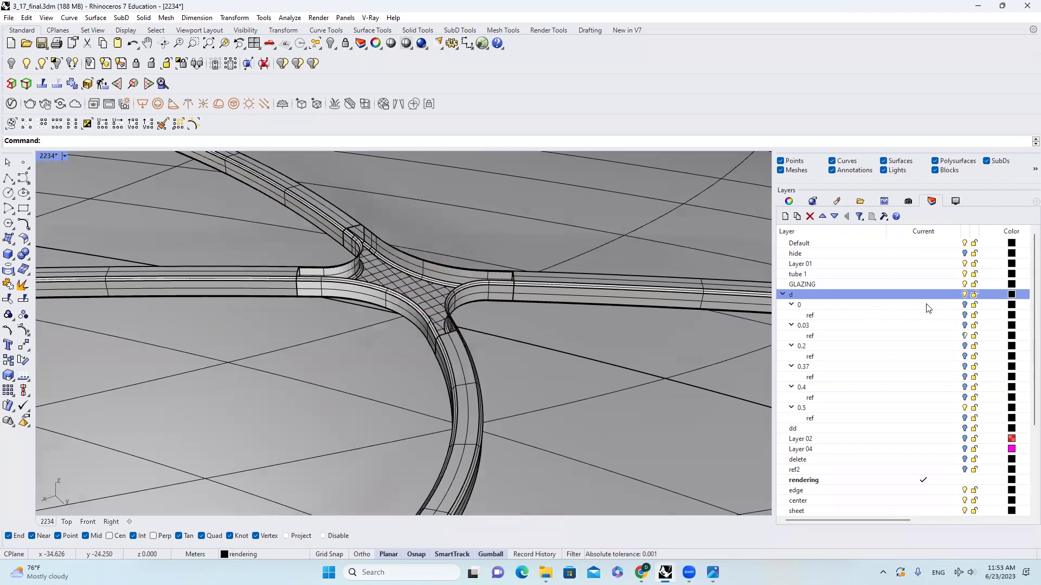
Hide the edge, center and sheet layers to leave the four open tube ends at the node exposed
scroll(897, 304, down, 4)
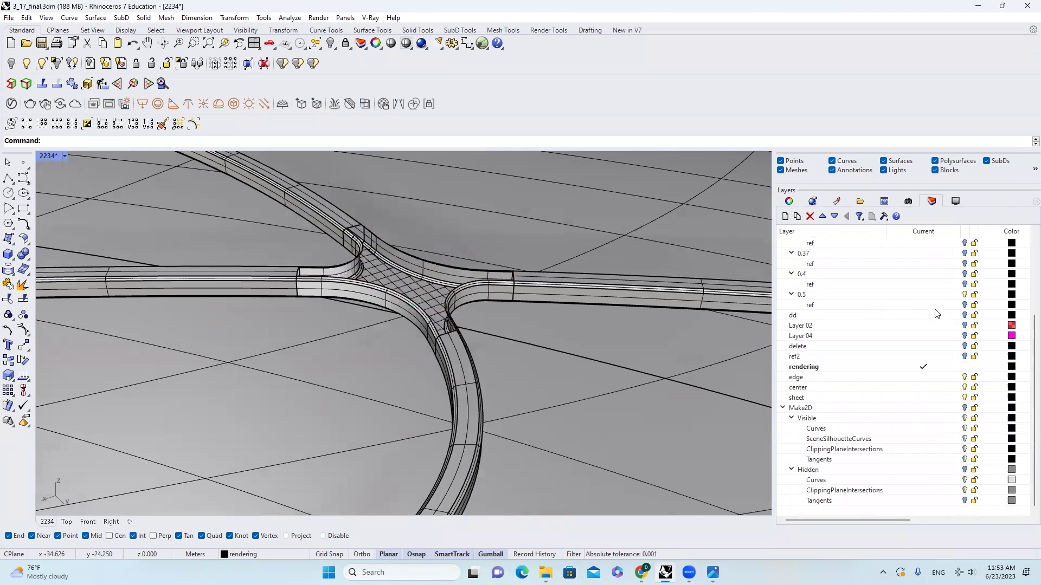
click(965, 378)
click(965, 388)
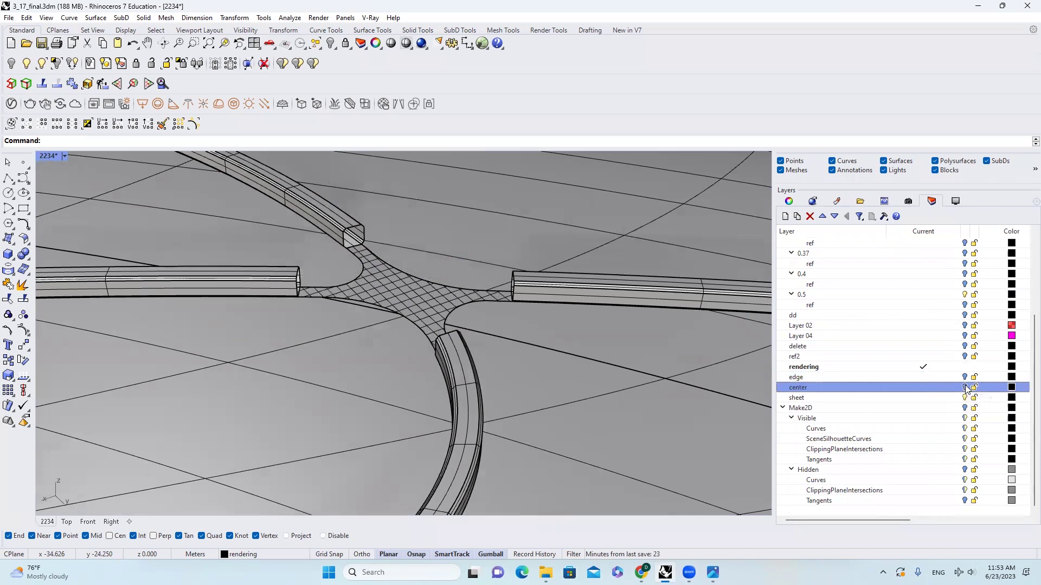
click(964, 397)
scroll(325, 256, down, 5)
right_drag(321, 255, 444, 303)
scroll(337, 269, down, 4)
scroll(444, 303, up, 3)
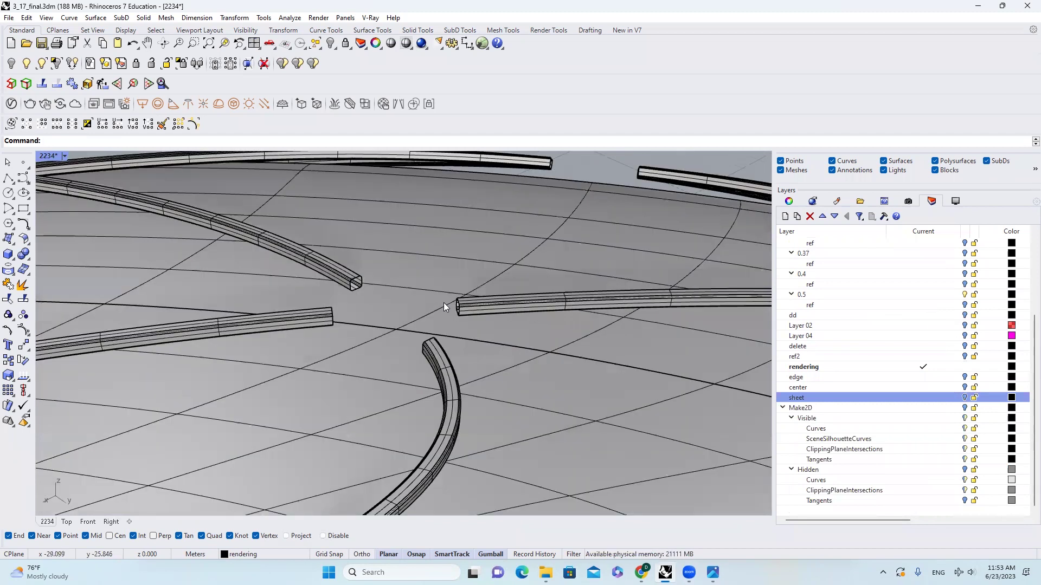
scroll(469, 305, up, 2)
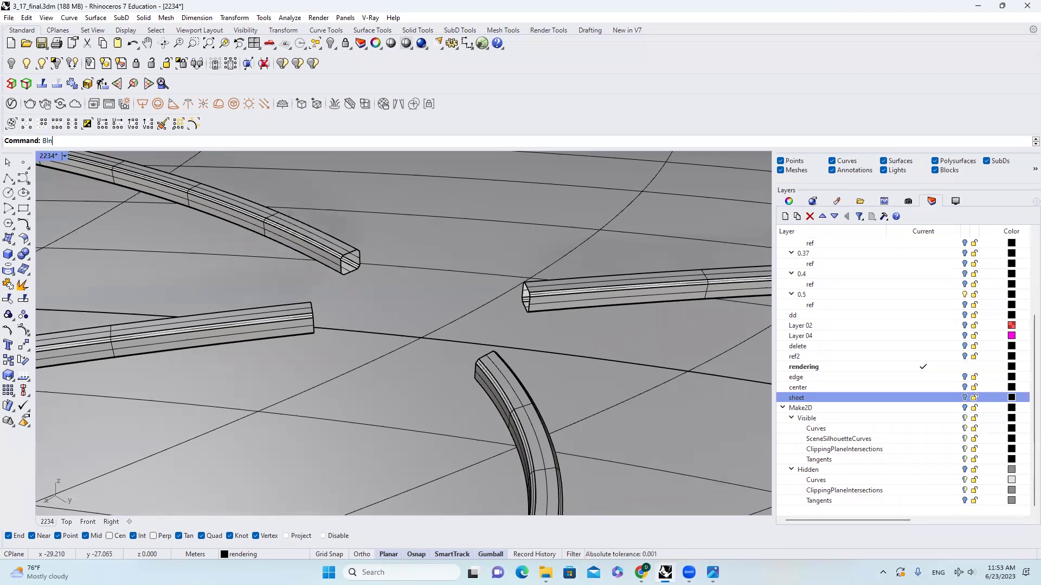
Try a BlendCrv tangent curve between the facing upper edges of two neighbouring tube ends, and undo it
text(Blend)
text(Crv)
key(Return)
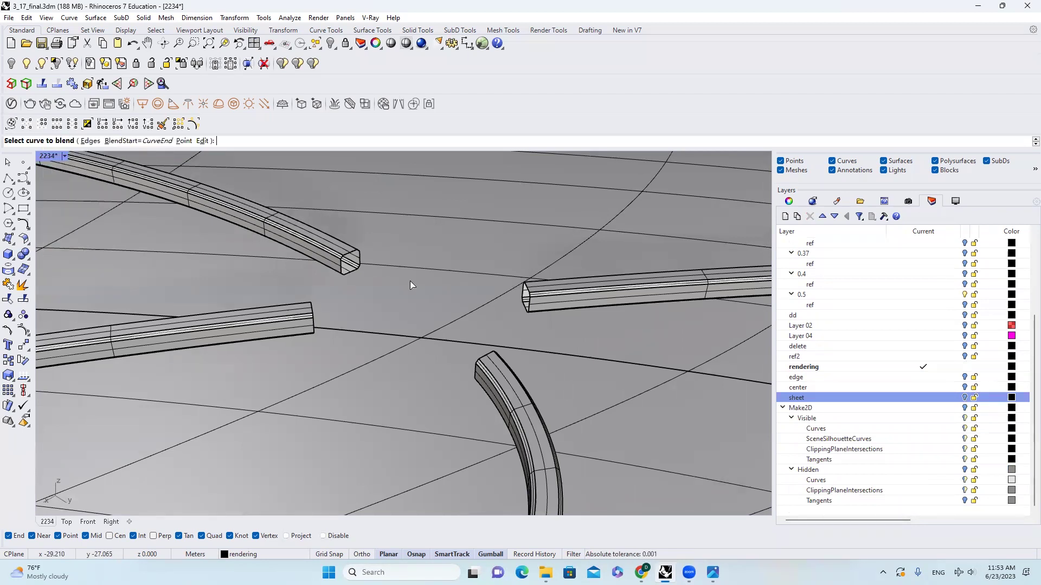
scroll(343, 332, up, 5)
scroll(324, 309, down, 5)
scroll(348, 261, up, 3)
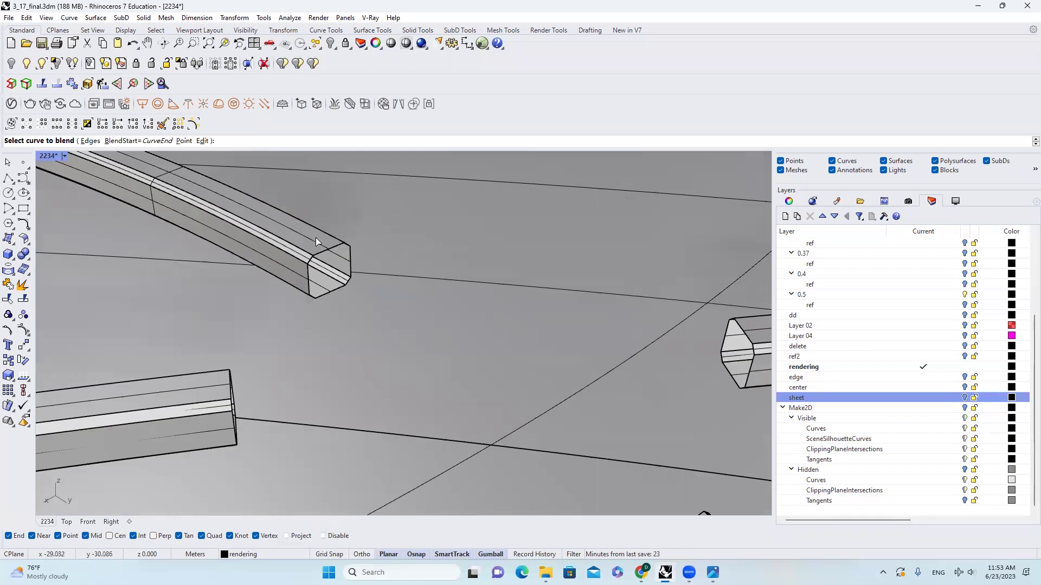
click(307, 254)
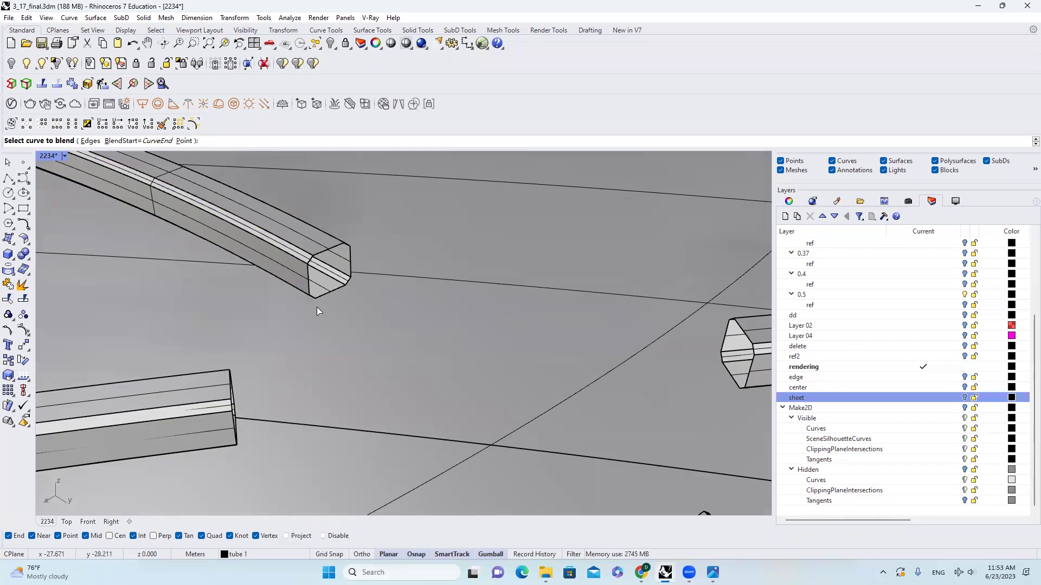
click(222, 376)
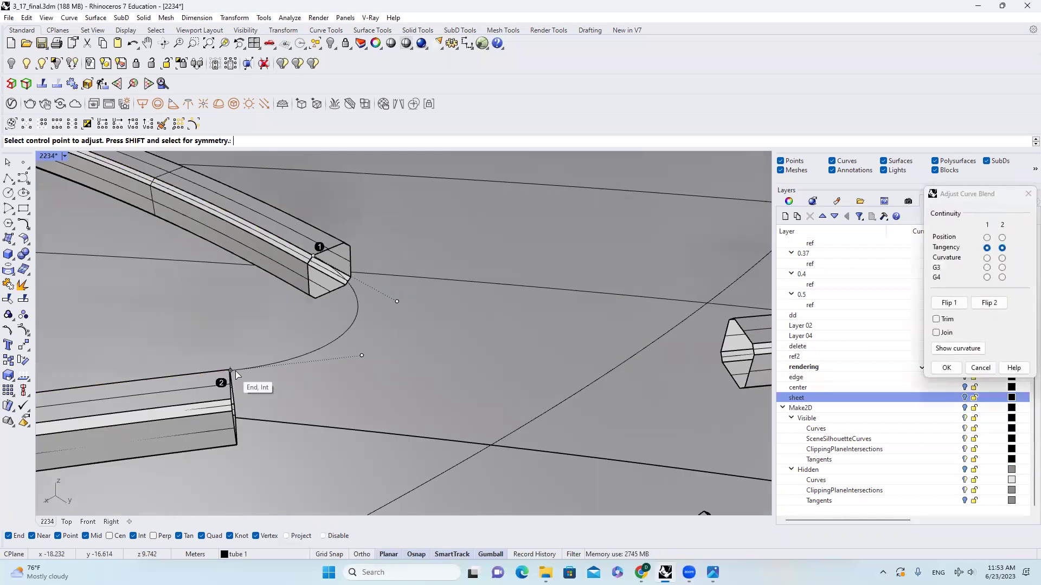
key(Return)
scroll(365, 328, down, 8)
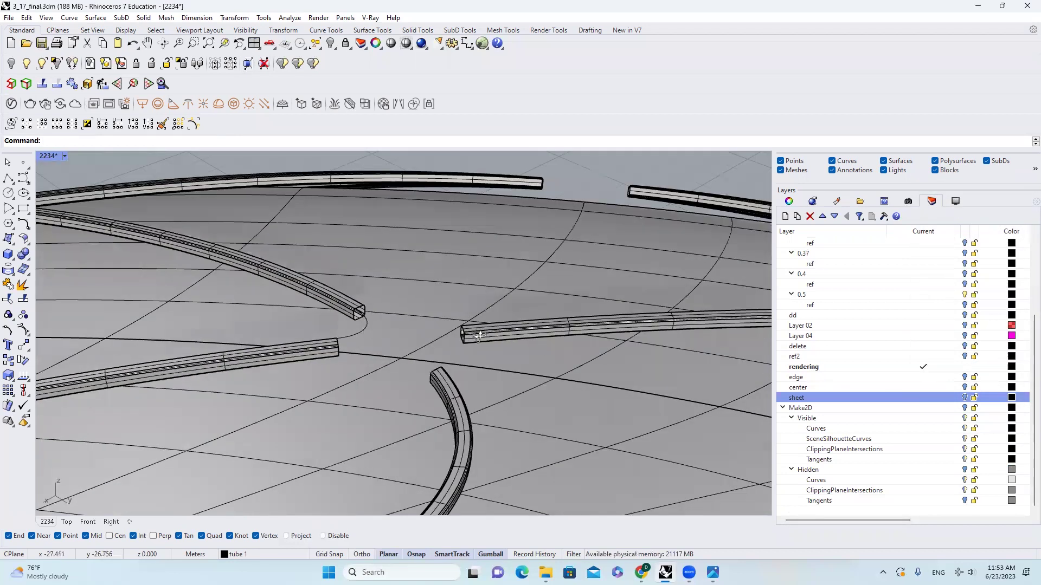
right_drag(444, 334, 509, 364)
click(372, 324)
right_drag(390, 328, 433, 325)
scroll(301, 319, up, 8)
scroll(302, 319, up, 2)
click(278, 310)
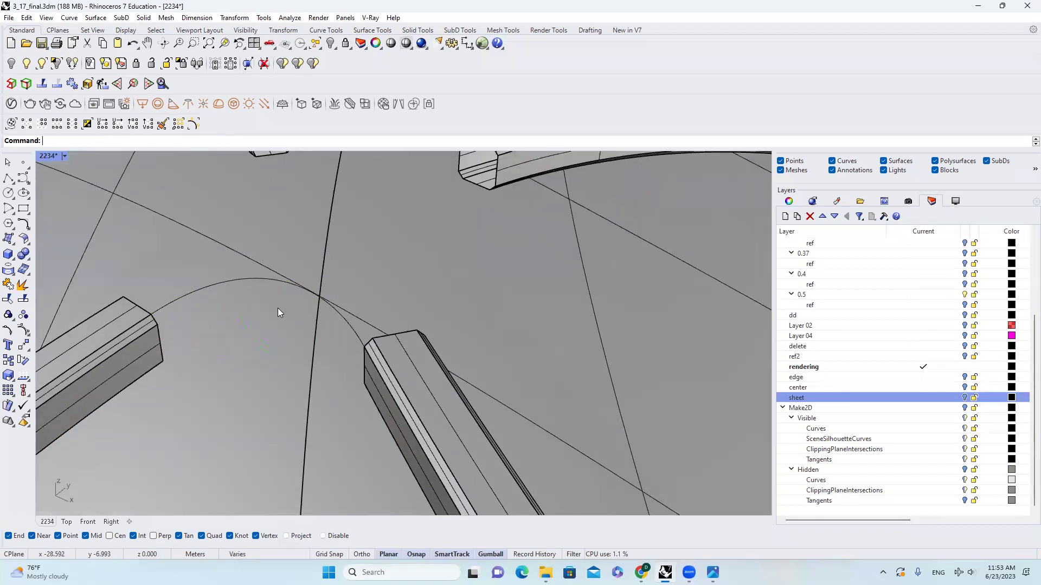
key(ctrl+z)
key(space)
click(146, 319)
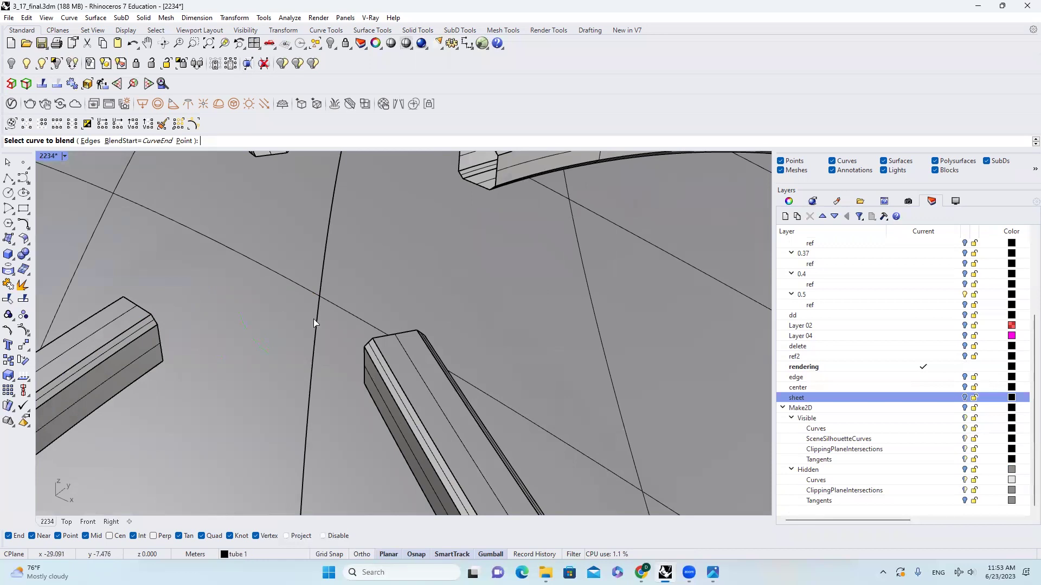
click(378, 345)
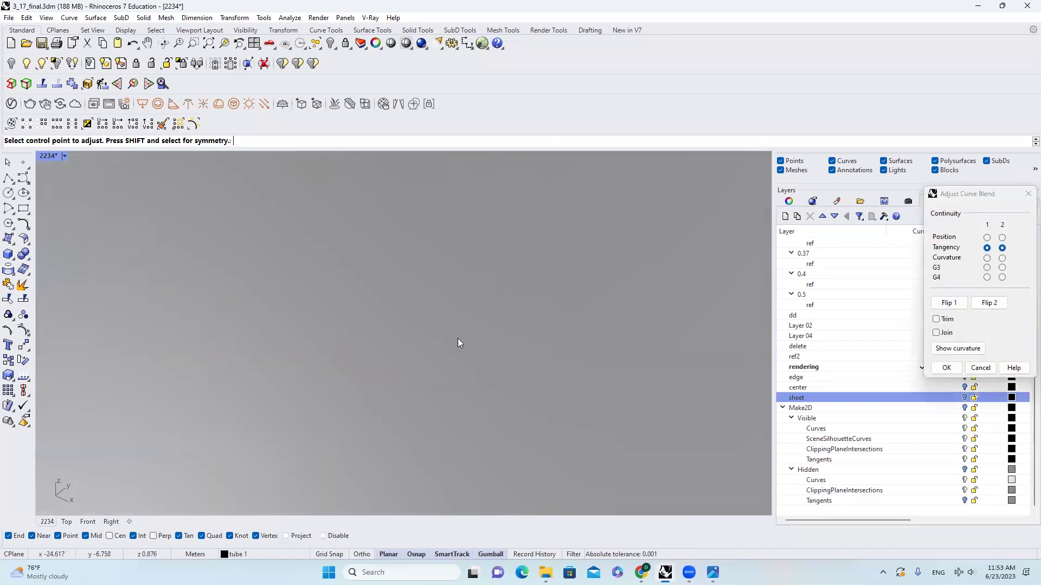
key(Escape)
scroll(464, 341, down, 8)
scroll(379, 328, up, 3)
Blend the facing upper edges of the two nearest tube ends with a tangent curve
key(Return)
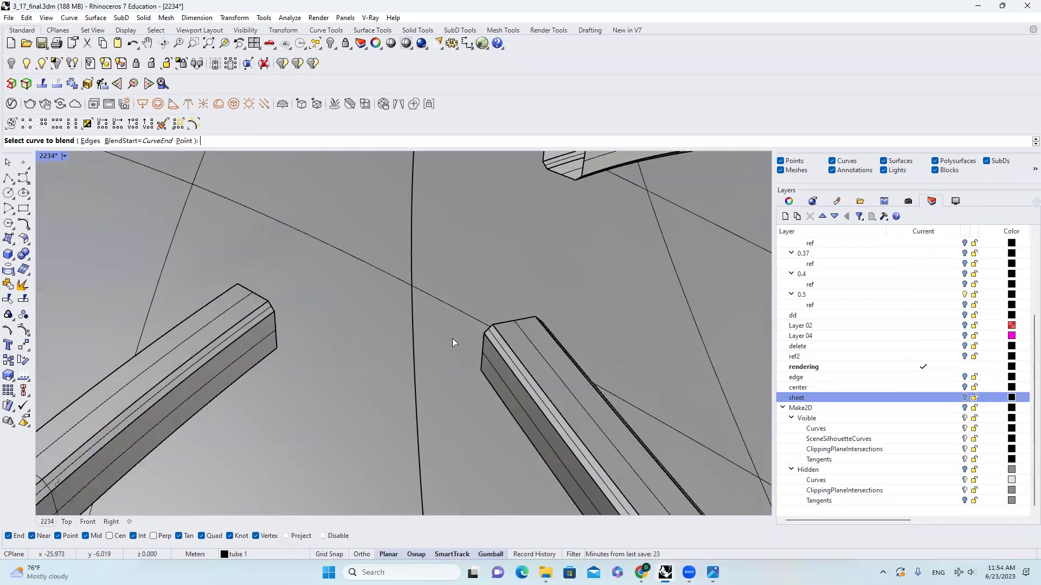
click(507, 343)
key(Return)
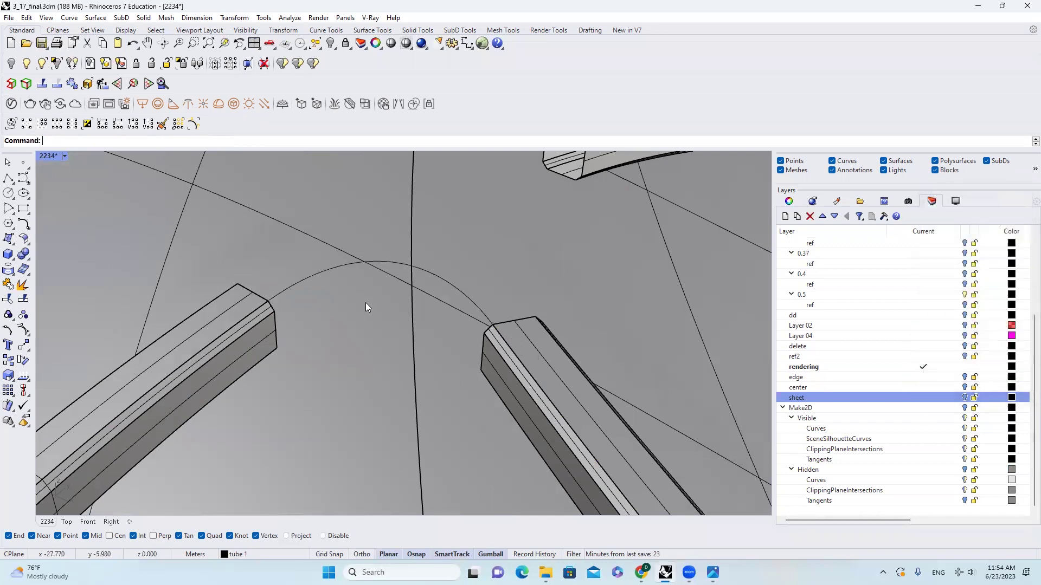
click(425, 314)
scroll(916, 336, up, 5)
Hide layer d with the base surface and add a second blend curve just beside the first, between the same two tube ends
click(964, 296)
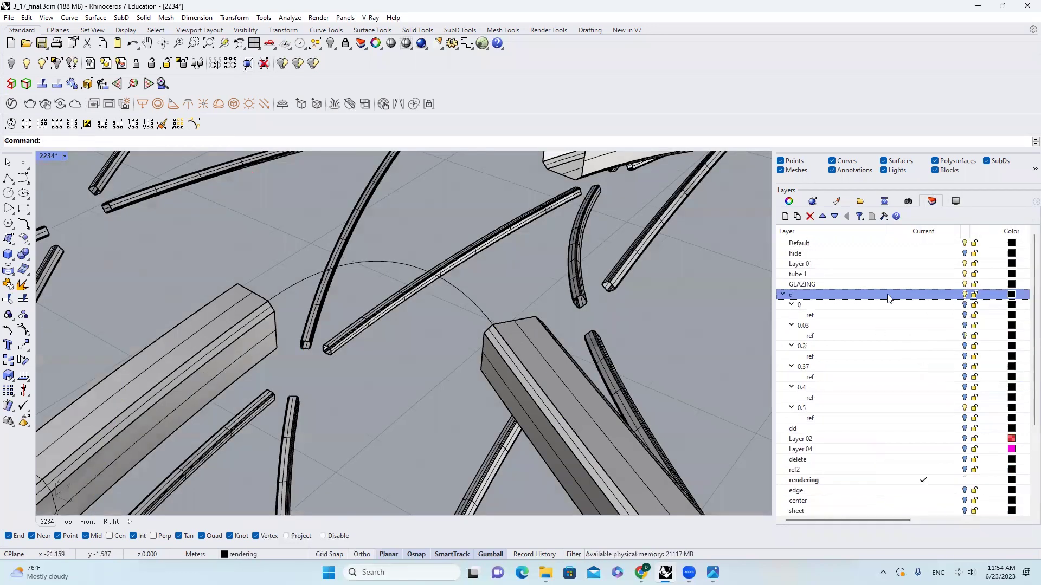
right_click(324, 302)
click(264, 322)
click(484, 339)
key(Return)
Add a tangent blend curve from one already blended tube end to the unconnected tube end on its other side
right_click(233, 293)
scroll(362, 301, down, 5)
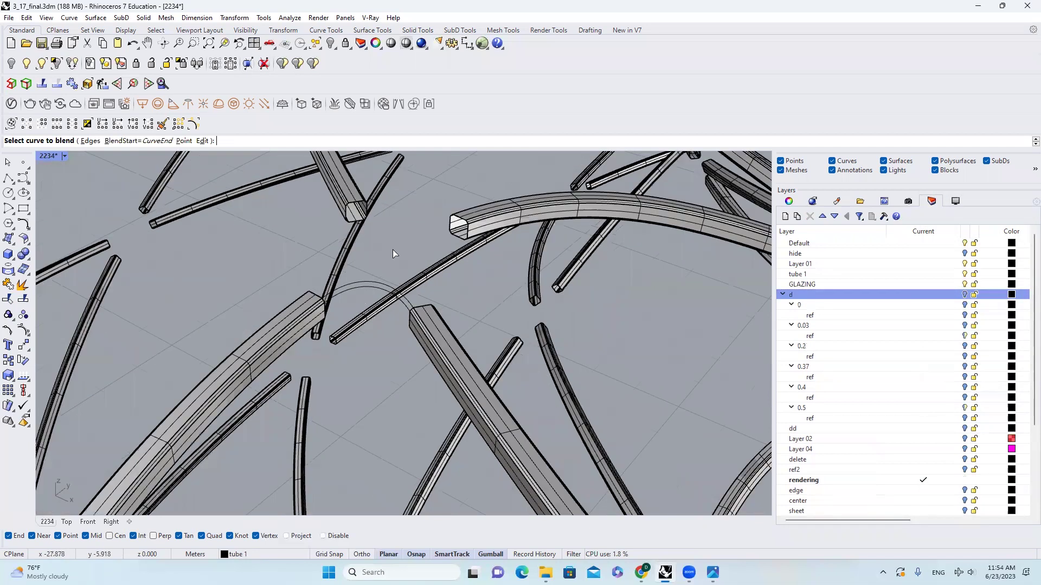
scroll(437, 261, down, 3)
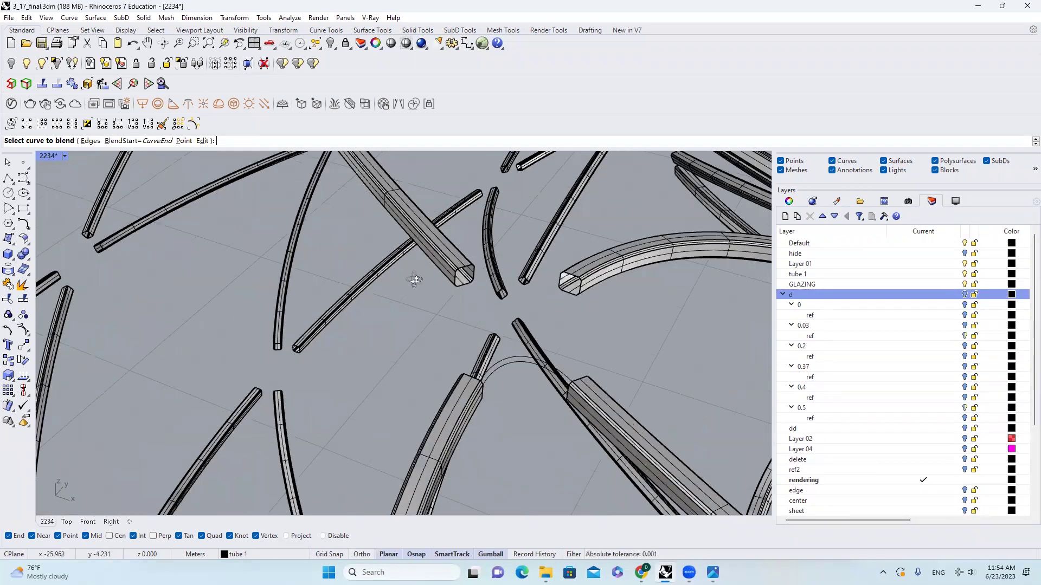
scroll(474, 297, up, 3)
scroll(439, 307, down, 3)
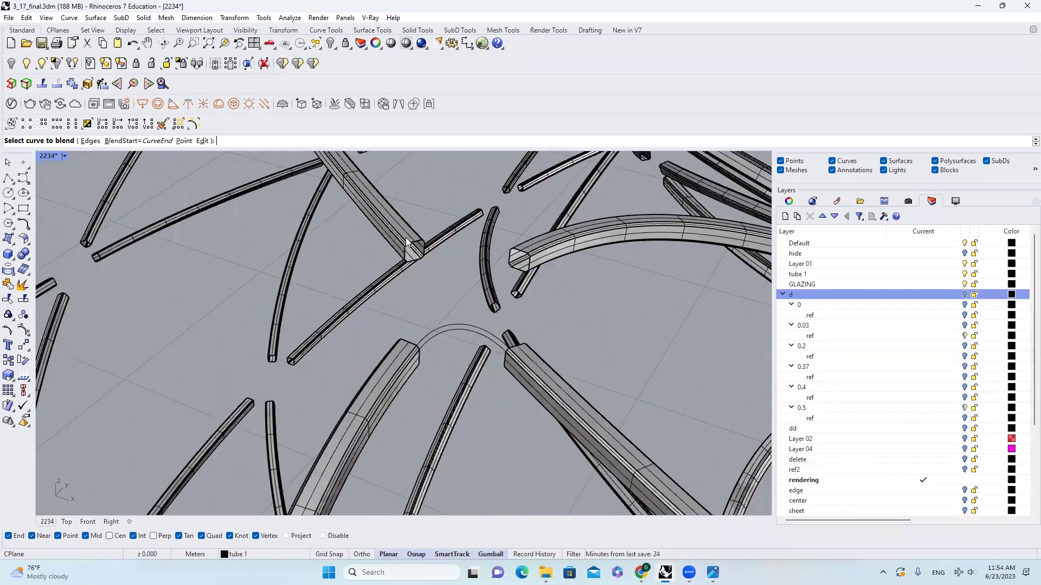
click(406, 237)
click(403, 343)
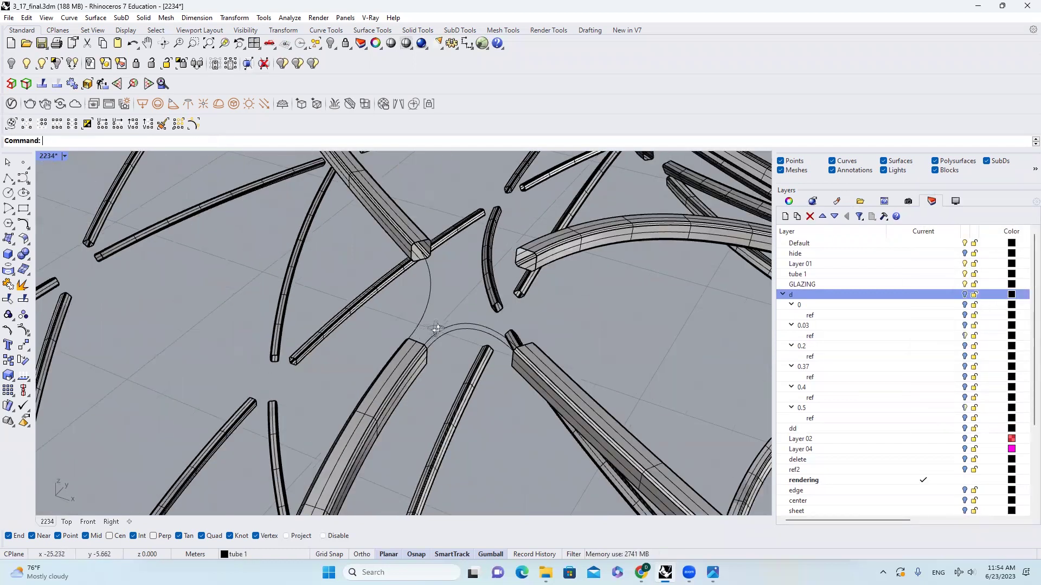
right_drag(434, 329, 389, 284)
scroll(400, 265, down, 3)
Add a second blend curve beside the one joining this neighbouring pair of tube ends
click(525, 294)
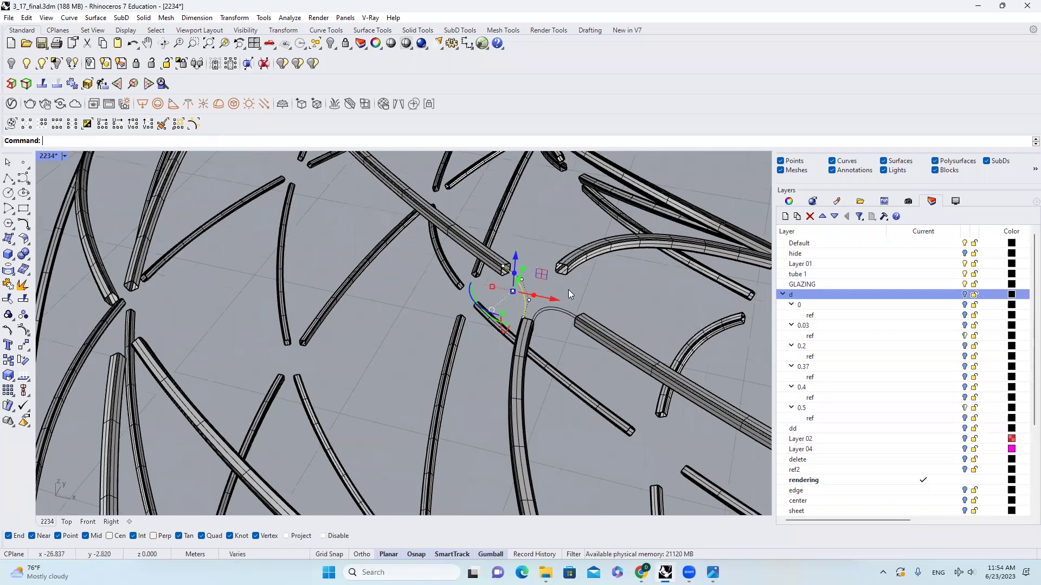
scroll(510, 297, up, 6)
right_drag(510, 297, 533, 261)
scroll(533, 261, up, 4)
right_click(210, 309)
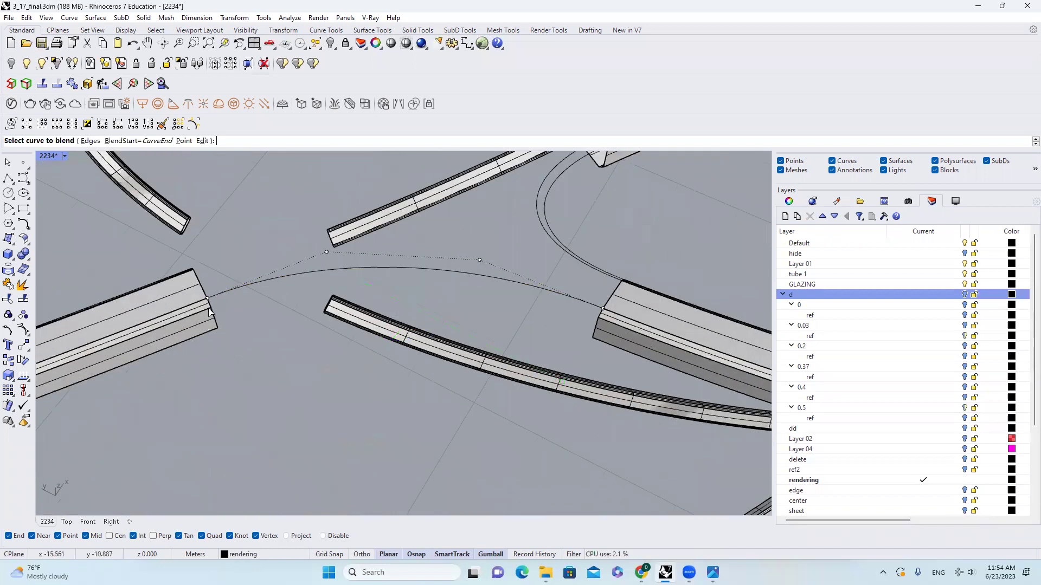
click(609, 320)
key(Return)
Connect the third neighbouring pair of tube ends with two parallel tangent blend curves along their facing upper edges
right_click(211, 244)
right_drag(215, 243, 274, 253)
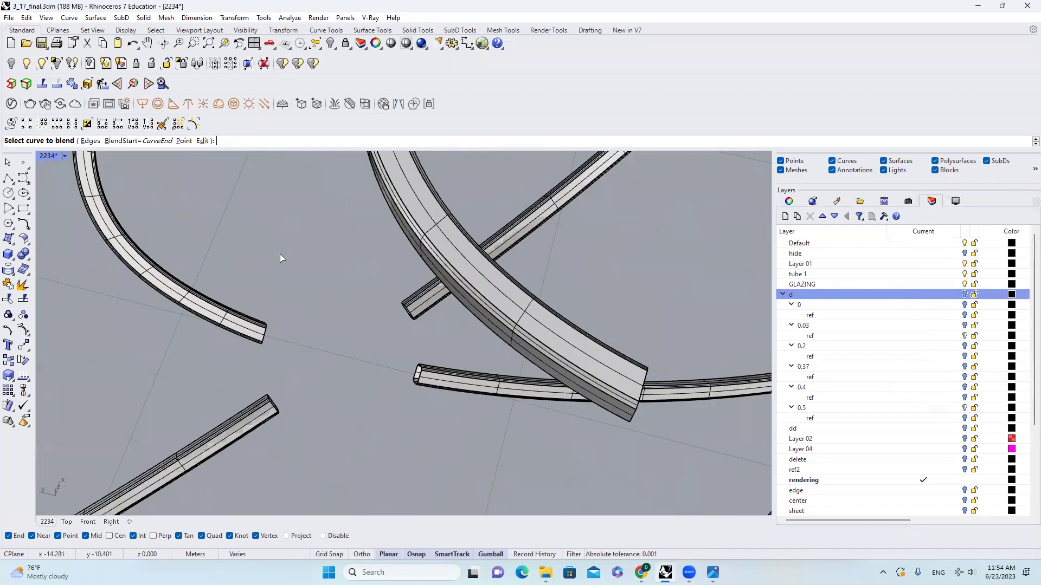
scroll(275, 254, down, 8)
scroll(435, 277, up, 3)
right_drag(434, 276, 386, 274)
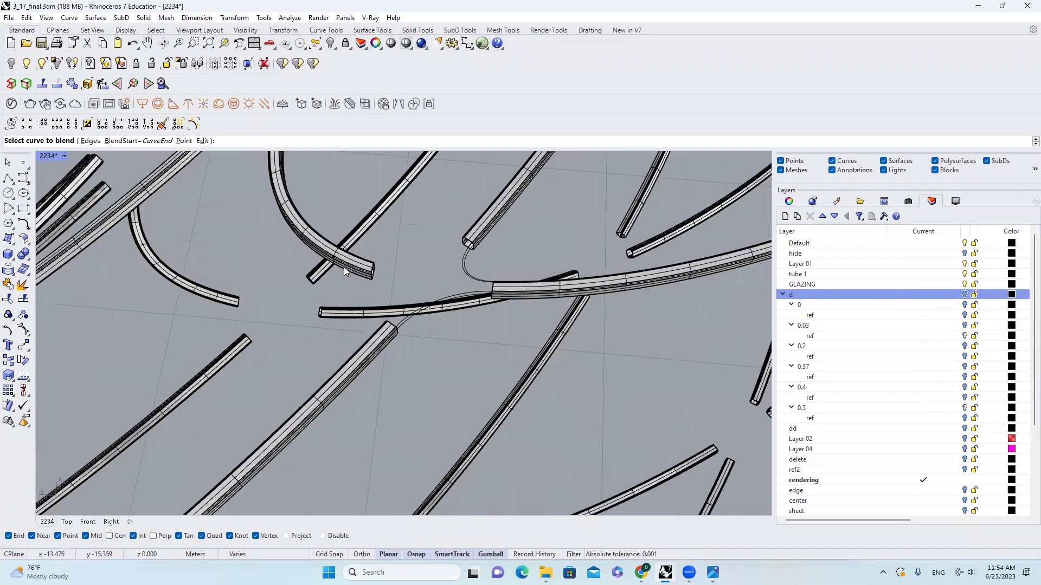
scroll(345, 265, up, 5)
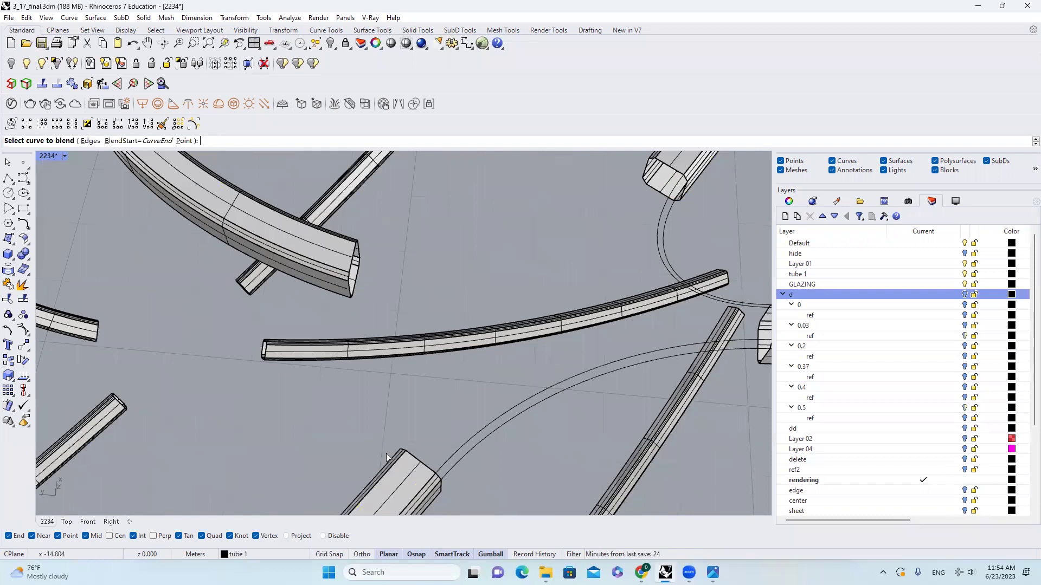
click(398, 453)
key(Return)
click(397, 452)
click(340, 278)
key(Return)
Close the ring around the node with two parallel blend curves between the last unconnected pair of tube ends
key(Return)
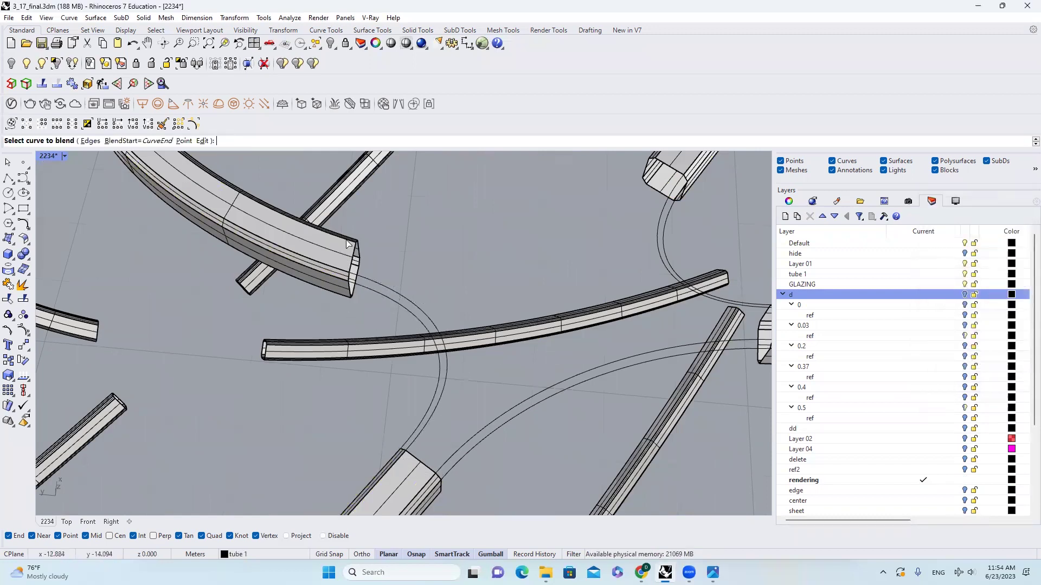
click(350, 244)
click(657, 157)
key(Return)
scroll(536, 203, down, 6)
scroll(539, 209, up, 6)
key(Return)
click(237, 371)
click(239, 375)
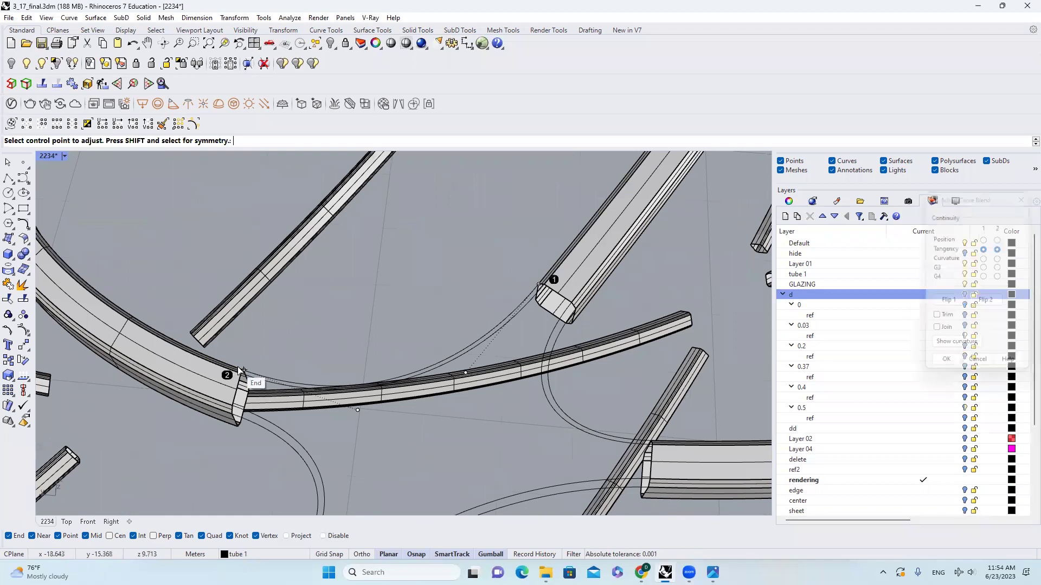
key(Return)
Try a blend curve between the lower edges of the two nearest tube ends, below their upper pair of curves
scroll(471, 321, down, 7)
click(488, 321)
right_drag(487, 322, 109, 298)
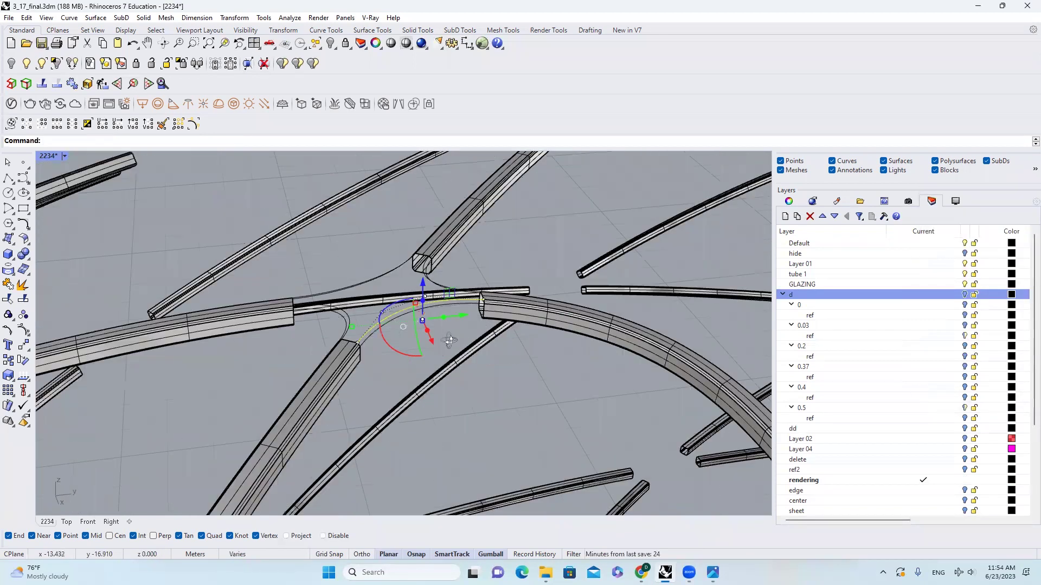
right_drag(448, 340, 395, 321)
scroll(395, 320, up, 4)
scroll(529, 330, up, 4)
right_click(210, 369)
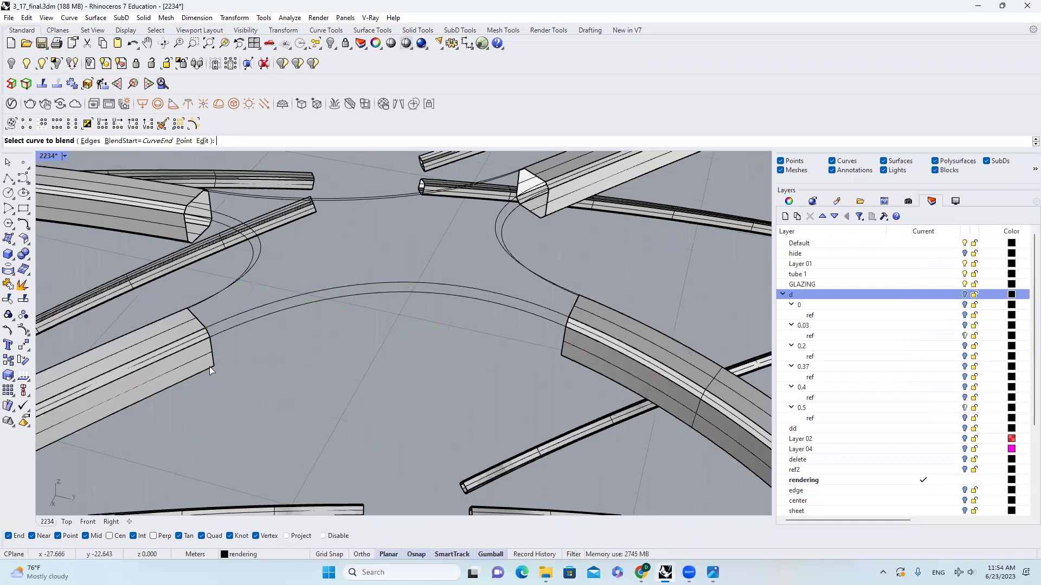
click(207, 373)
click(282, 400)
click(569, 360)
click(574, 366)
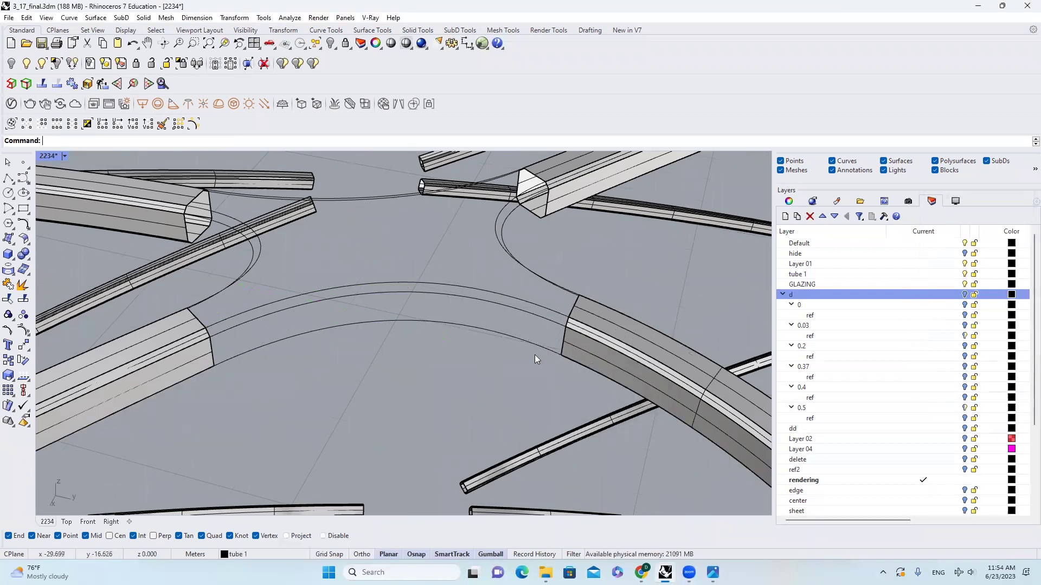
click(337, 328)
right_drag(337, 328, 426, 324)
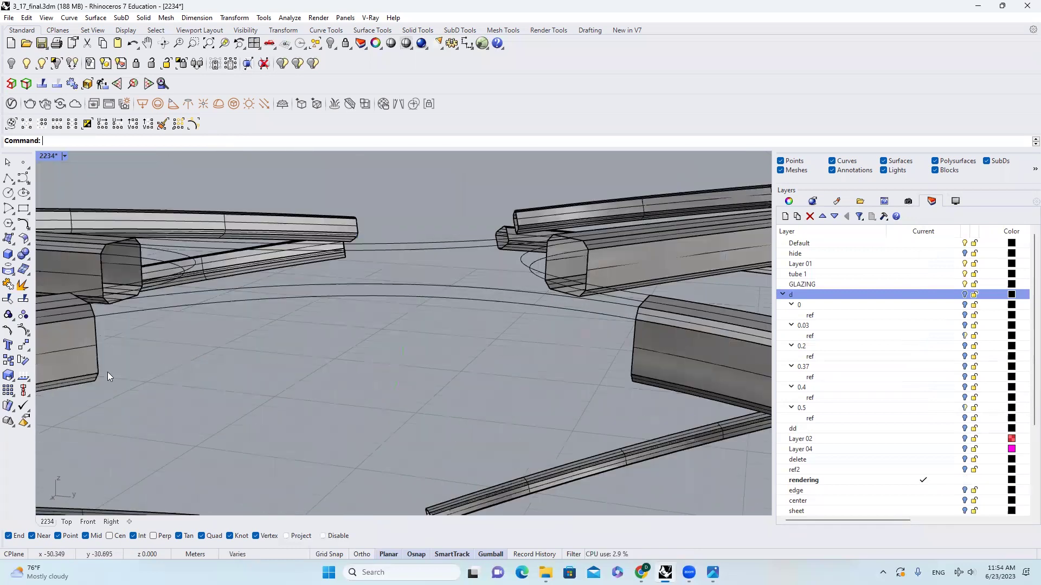
right_click(97, 373)
click(98, 374)
right_click(90, 379)
key(Escape)
Blend the lower corner edges of the two nearest tube ends with a tangent curve
right_click(88, 375)
click(88, 375)
click(641, 381)
key(Return)
click(89, 382)
right_click(157, 373)
click(287, 354)
Add a blend curve between the lower edges of the adjacent pair of tube ends
scroll(287, 354, down, 2)
right_drag(300, 313, 542, 374)
scroll(396, 408, up, 6)
right_drag(392, 411, 296, 412)
scroll(297, 359, down, 3)
right_drag(297, 358, 207, 375)
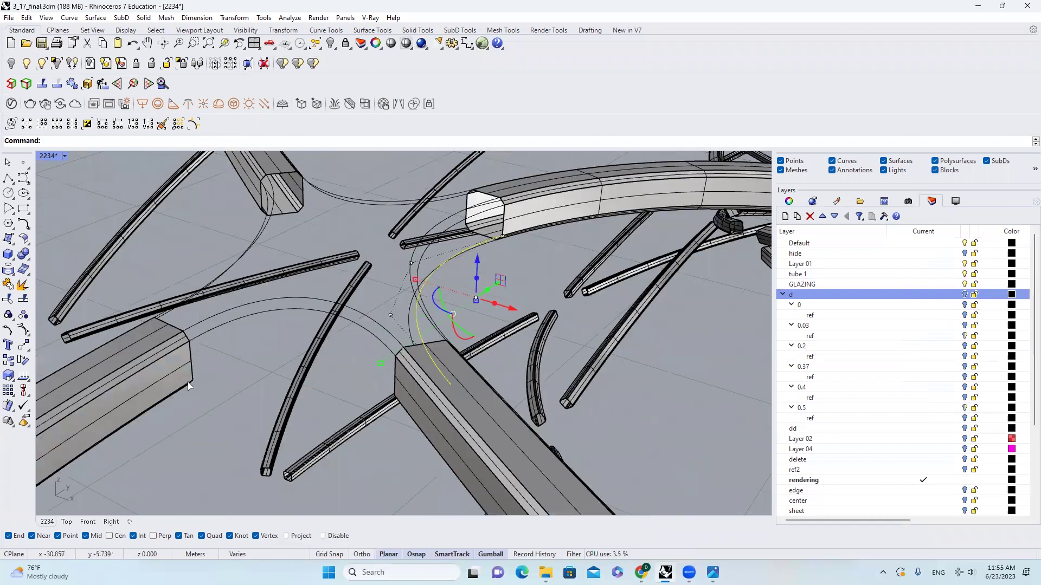
right_click(188, 382)
click(188, 382)
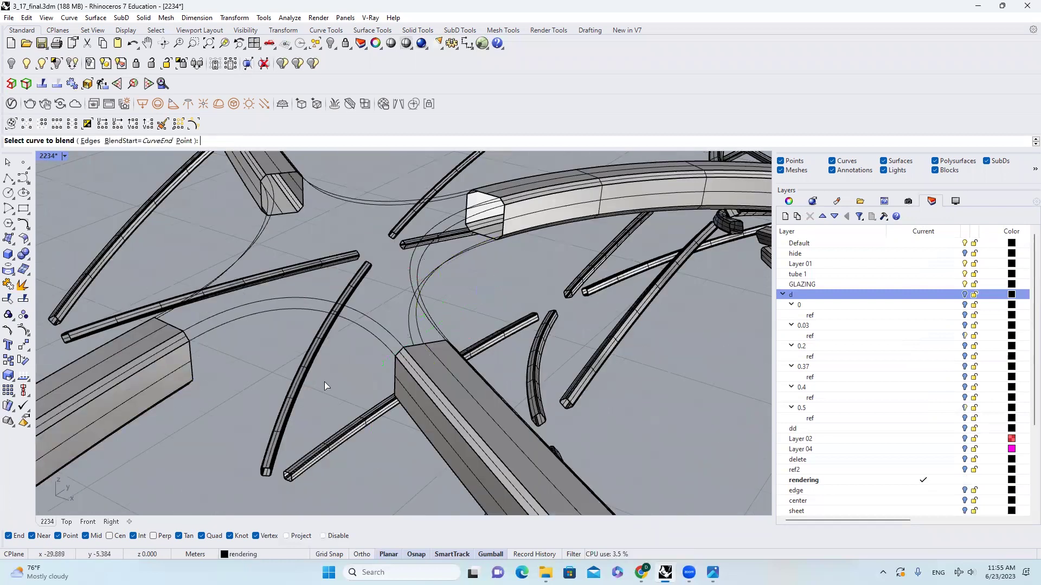
click(406, 412)
right_click(229, 371)
Add a second lower blend curve beside the previous one, using the underside edges of the same pair of tube ends
right_drag(329, 332, 347, 303)
key(Delete)
key(Return)
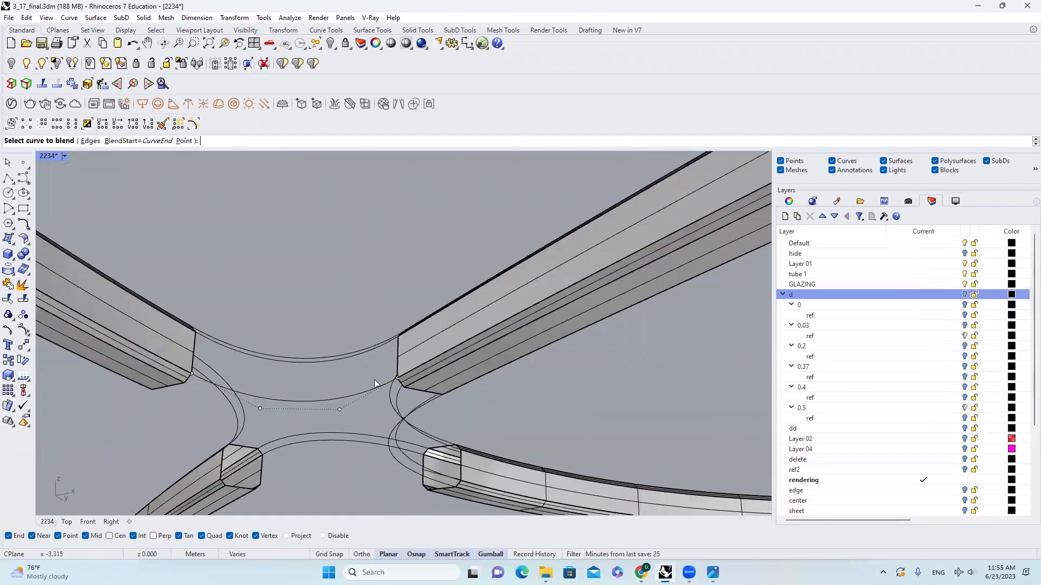
click(410, 386)
key(Return)
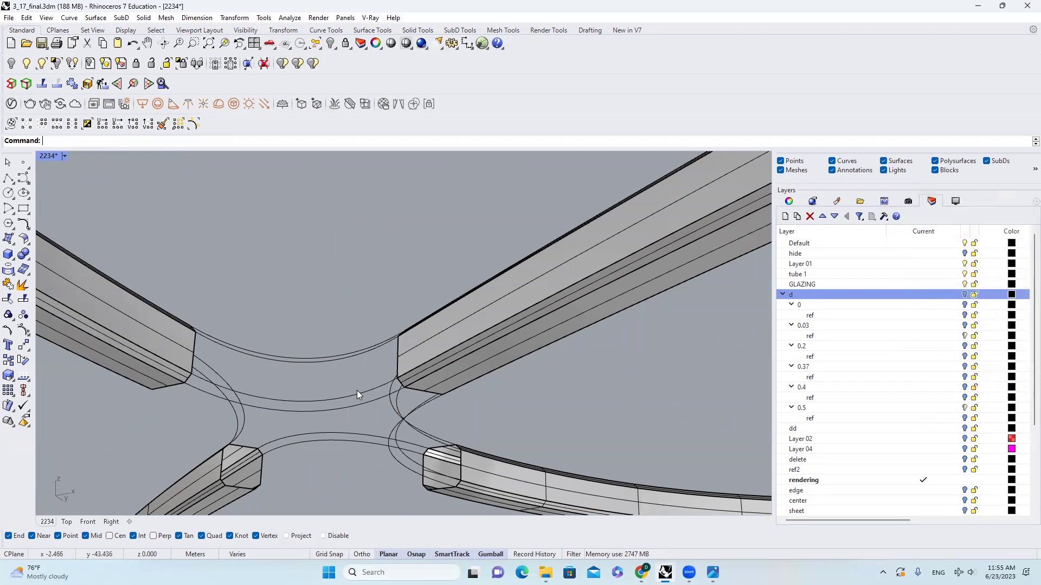
Inspect the blend curves linking the four tube ends from several sides of the node
scroll(355, 358, down, 8)
right_drag(356, 358, 312, 436)
right_drag(364, 350, 383, 360)
scroll(361, 375, up, 3)
scroll(382, 367, up, 2)
key(Escape)
scroll(383, 360, down, 5)
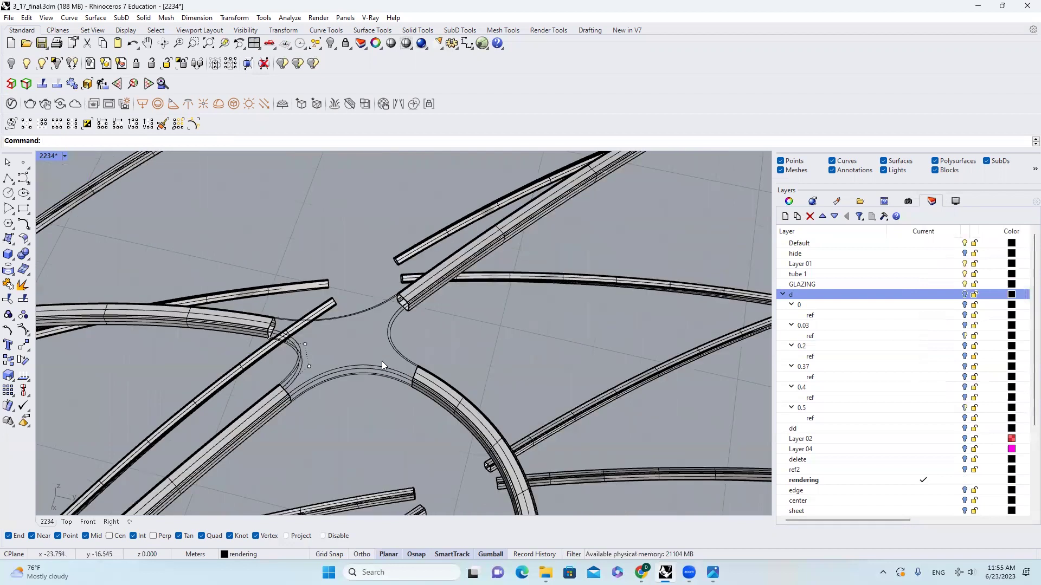
Loft a narrow bevel strip between the two upper blend curves joining the nearest pair of tube ends
scroll(381, 361, up, 5)
text(Loft)
key(Return)
click(356, 371)
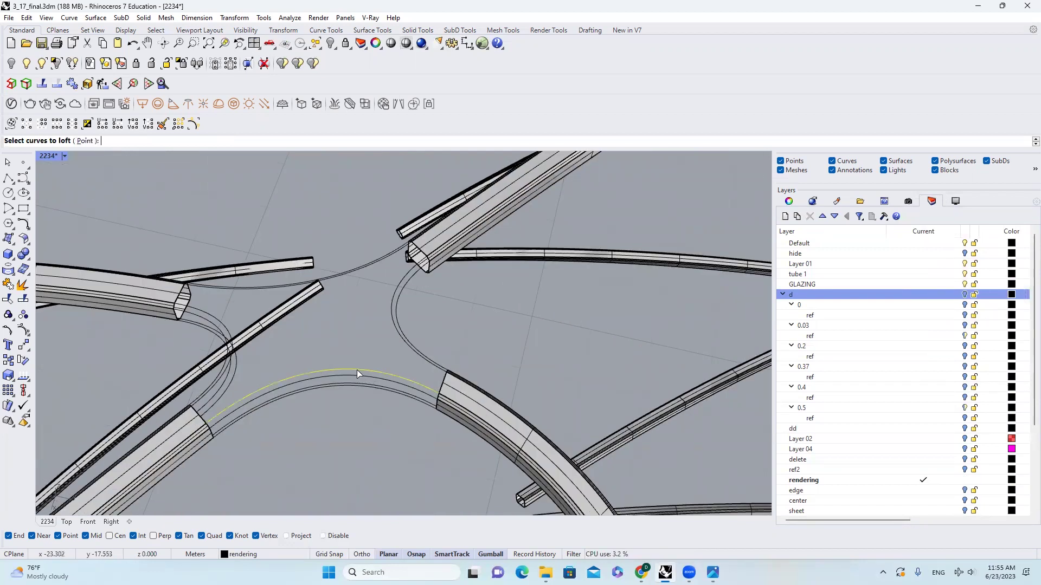
key(Escape)
key(Return)
click(387, 374)
click(387, 381)
key(Return)
key(Return)
Try to loft the side wall below the bevel strip, using the lower blend curves of the nearest tube pair
click(393, 383)
click(395, 386)
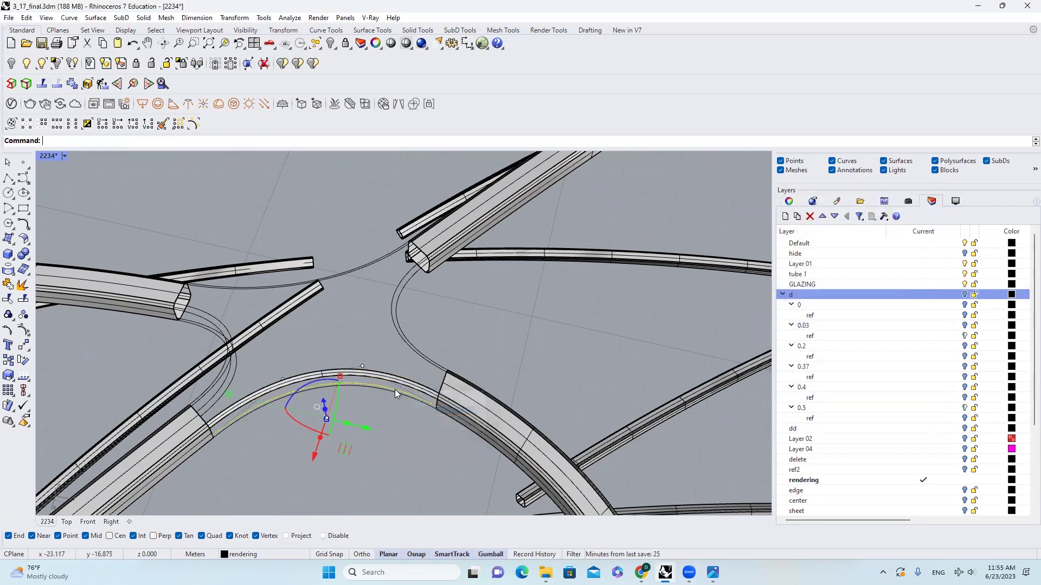
key(Escape)
key(Return)
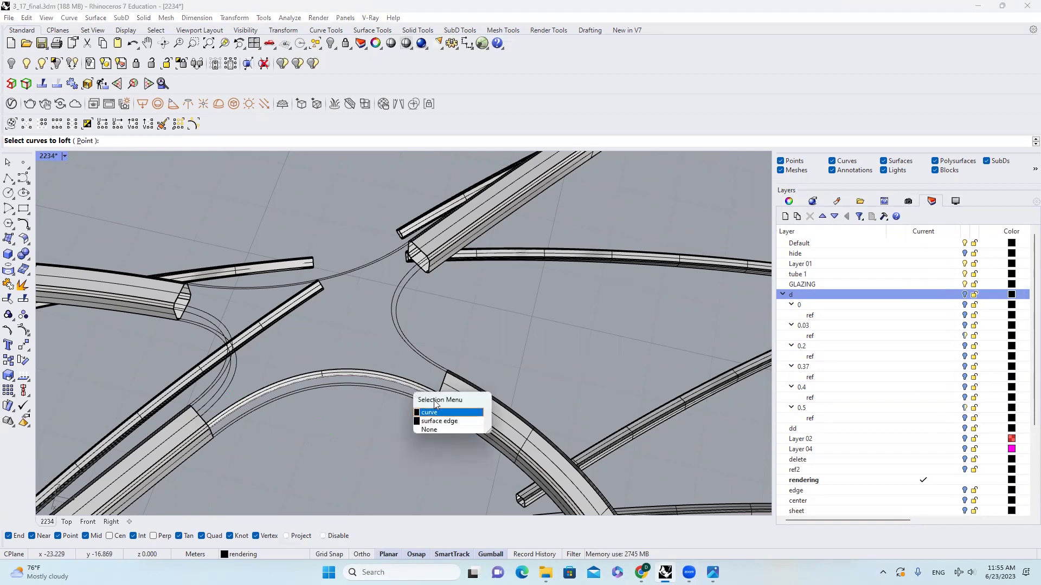
click(431, 411)
key(Return)
key(Return)
click(408, 389)
click(419, 397)
right_drag(419, 397, 400, 351)
scroll(410, 395, up, 4)
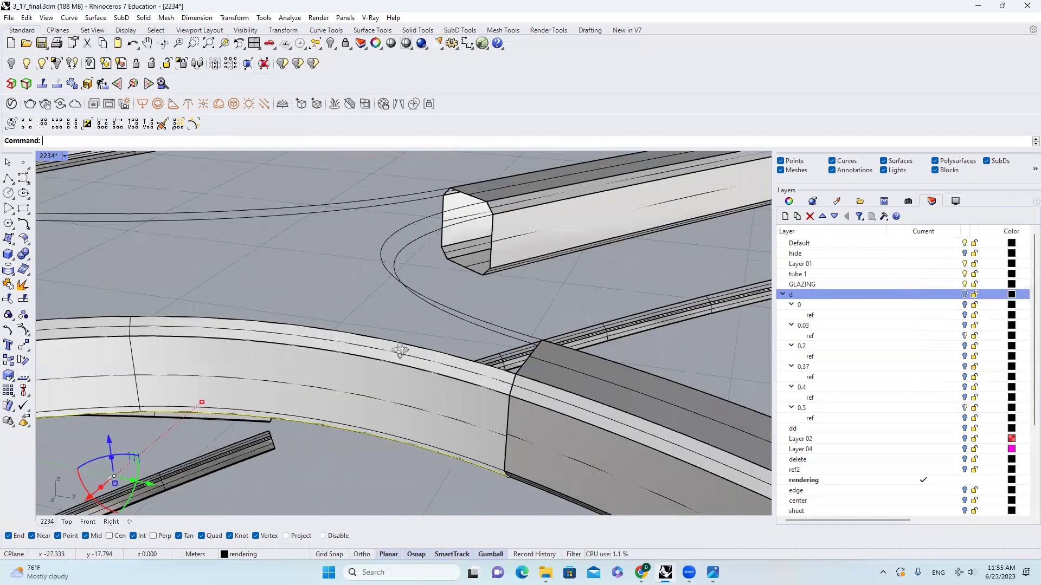
scroll(396, 399, up, 4)
key(ctrl+z)
Loft the side wall from the bevel strip's lower curve to the lower blend curve at the nearest corner
key(Return)
click(397, 400)
click(408, 434)
scroll(408, 432, down, 8)
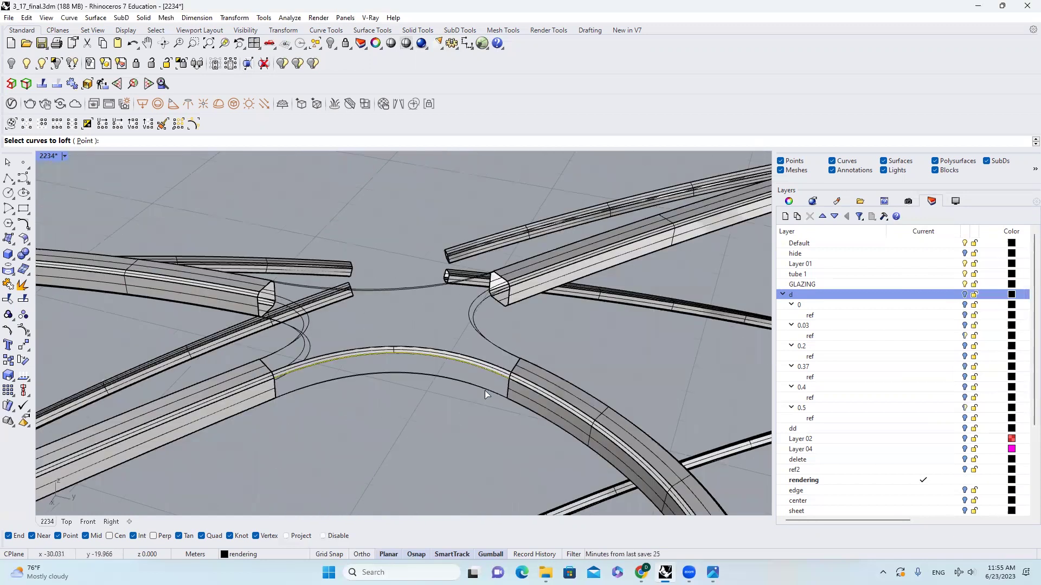
scroll(486, 394, up, 4)
click(542, 346)
key(Return)
key(Return)
Loft the narrow lower bevel strip between the two bottom blend curves under the new side wall
key(Return)
click(531, 347)
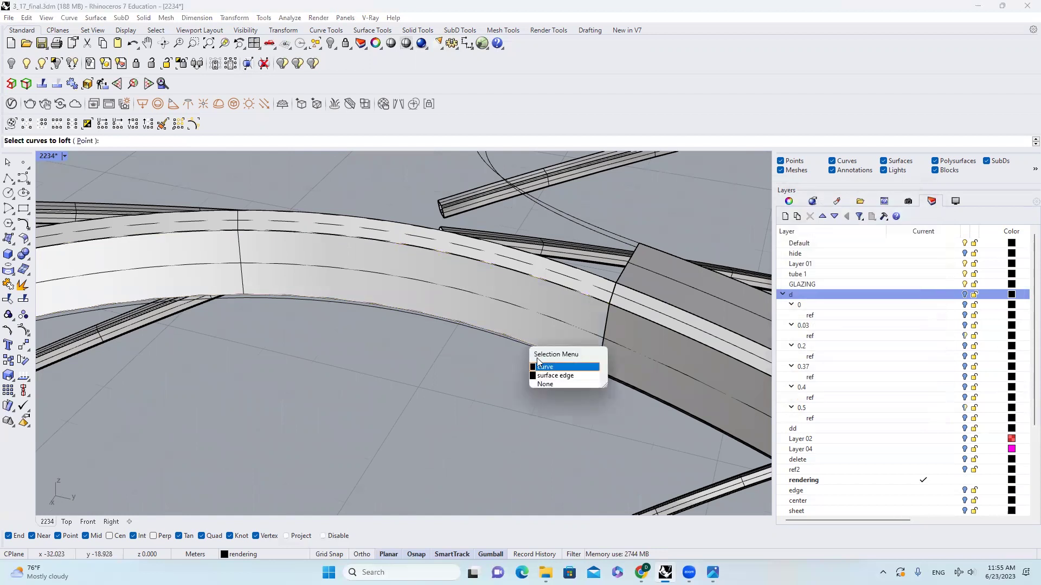
click(540, 364)
key(Return)
key(Return)
click(431, 293)
Loft the upper bevel strip between the paired blend curves at the adjacent corner of the node
scroll(435, 321, down, 6)
right_drag(370, 320, 527, 277)
right_drag(265, 302, 235, 372)
scroll(238, 362, up, 2)
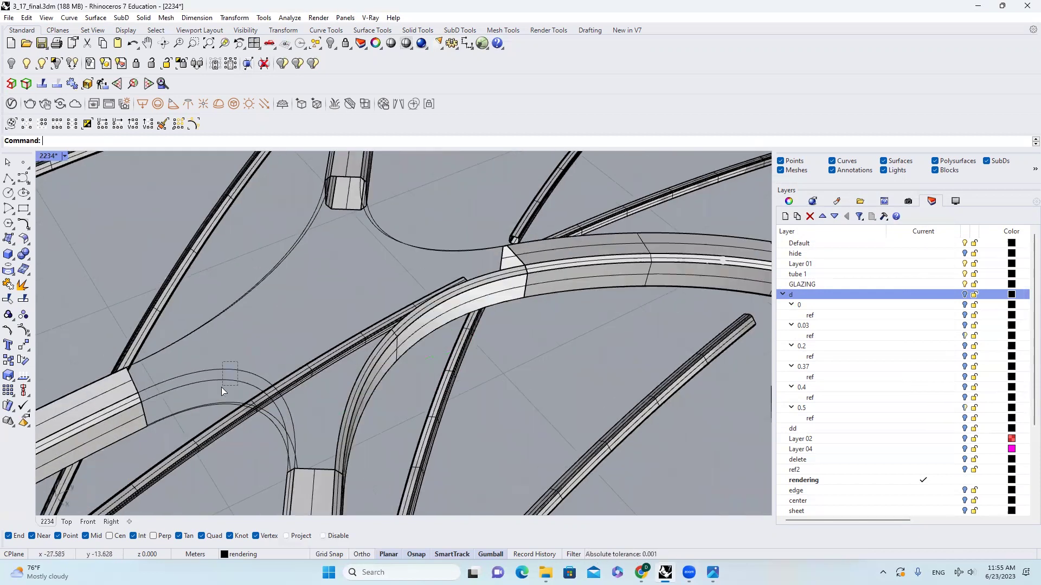
drag(219, 394, 205, 407)
key(Return)
key(Return)
key(Escape)
Loft a thin strip between the paired blend curves leading from the far tube end to its neighbouring tube
scroll(281, 343, down, 7)
scroll(226, 293, up, 3)
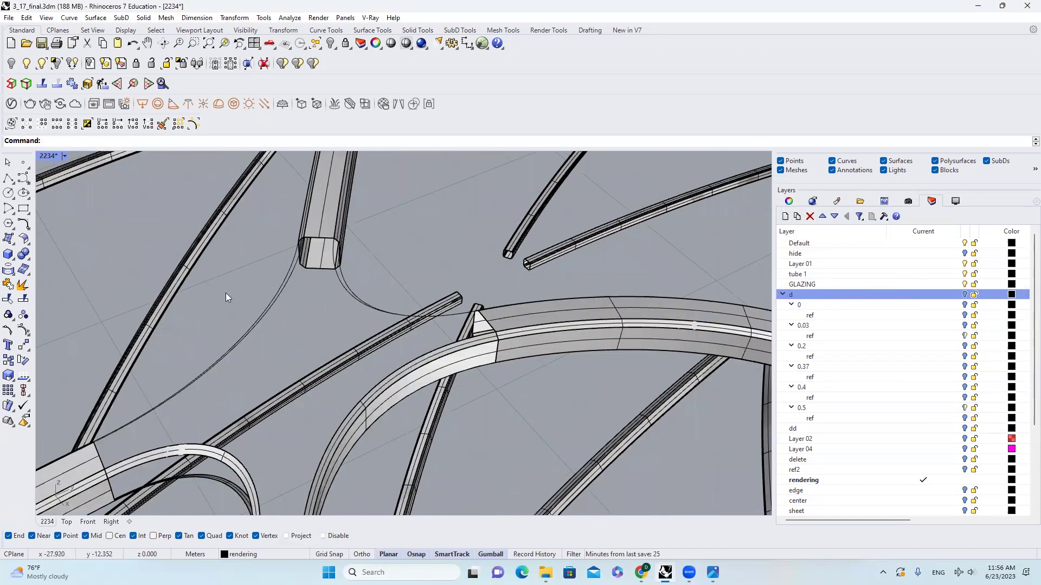
drag(373, 283, 336, 305)
key(Return)
key(Return)
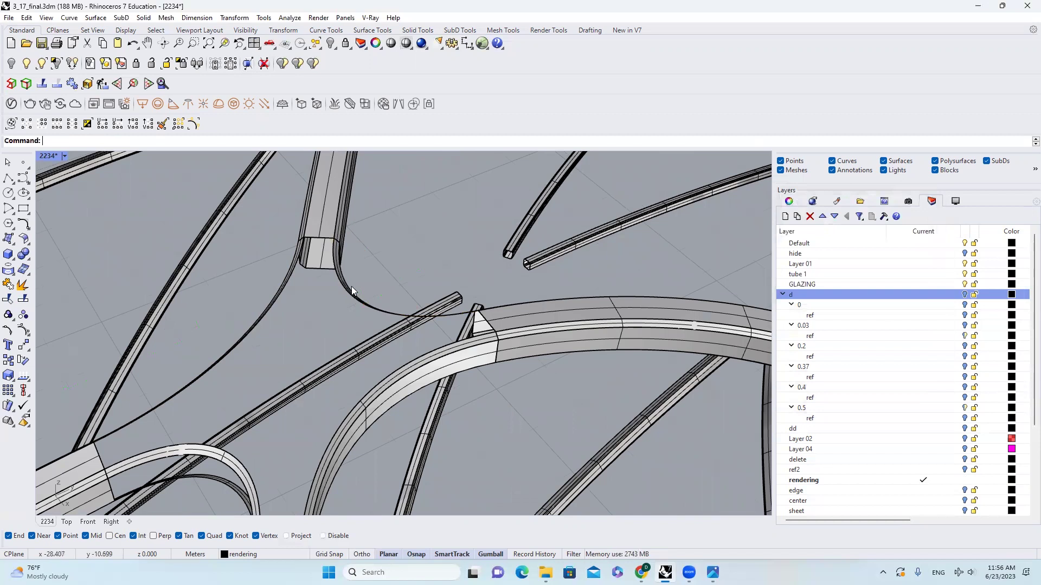
click(343, 284)
Loft the side wall between the upper strip and the lower blend curve at the adjacent corner
right_drag(345, 266, 297, 317)
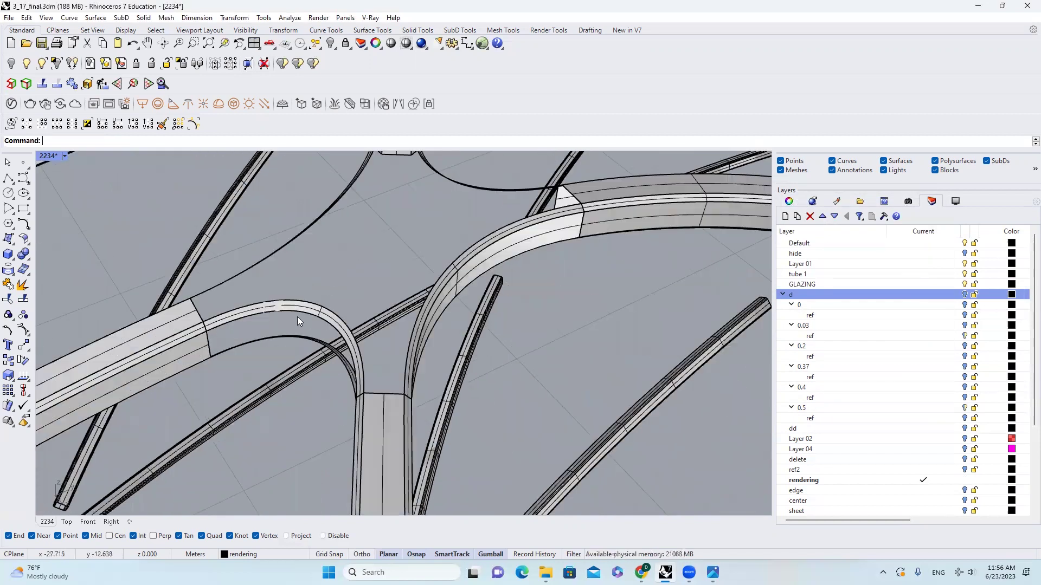
key(Return)
click(288, 328)
click(291, 340)
click(291, 340)
click(332, 369)
key(Return)
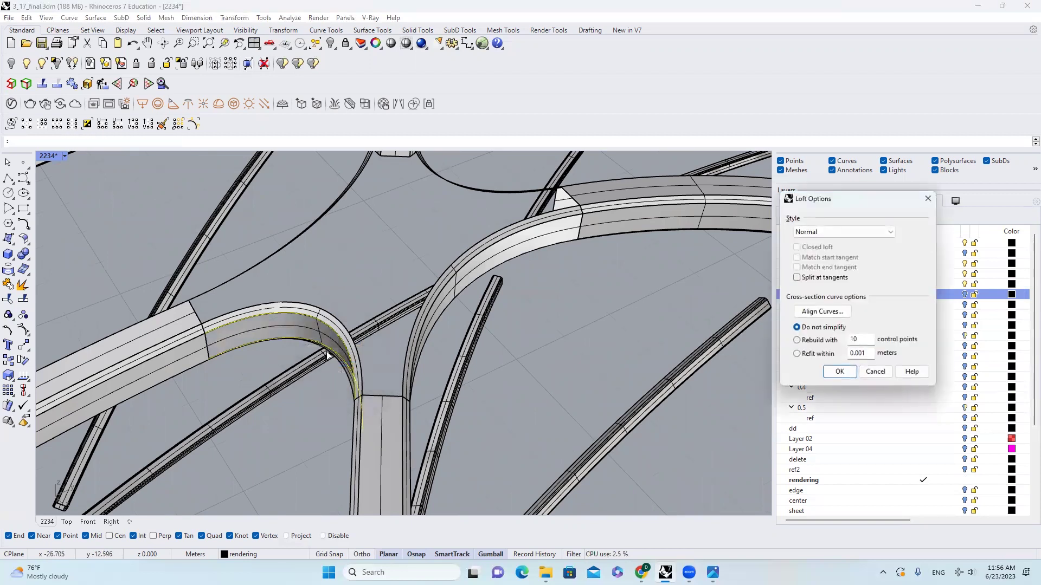
key(Return)
scroll(324, 335, down, 3)
click(311, 325)
click(332, 371)
Start a Patch and select the top edges and upper blend curves around one side of the node
right_drag(341, 347, 477, 308)
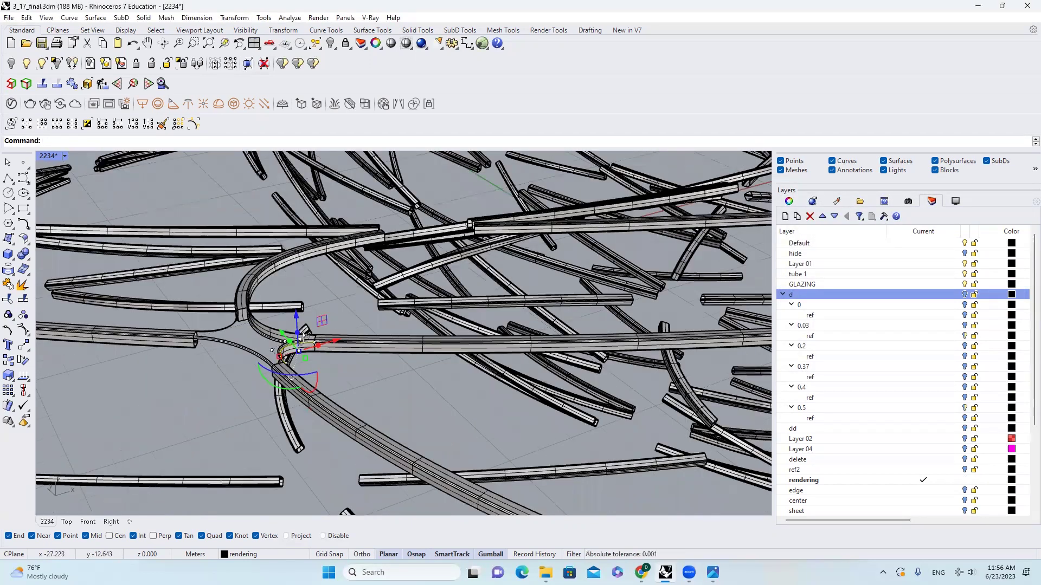
click(348, 305)
right_drag(348, 306, 375, 288)
text(Patch)
key(Return)
right_drag(213, 252, 266, 269)
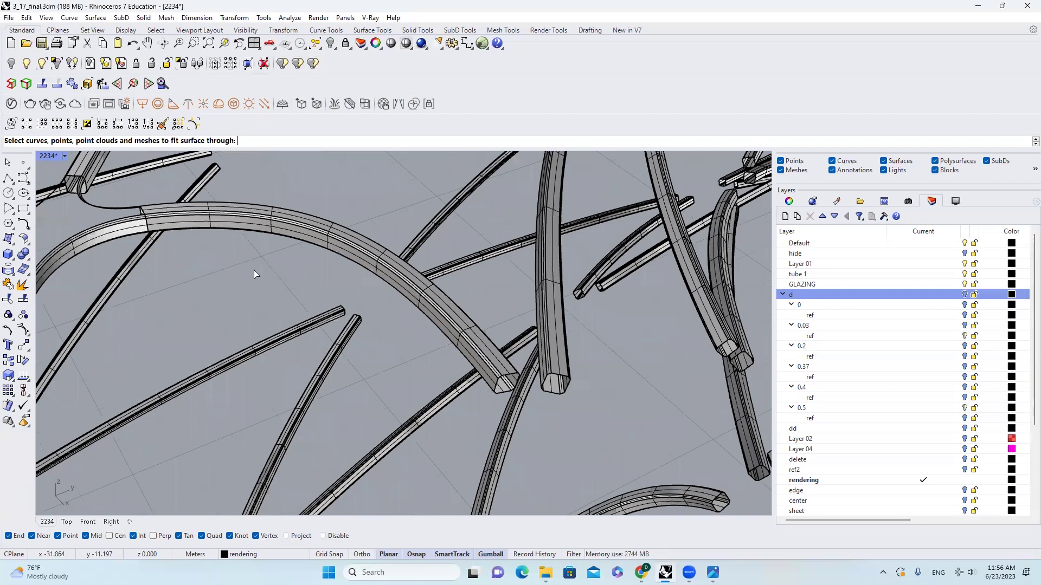
shift+right_drag(71, 176, 258, 277)
scroll(258, 278, up, 6)
click(258, 277)
click(273, 294)
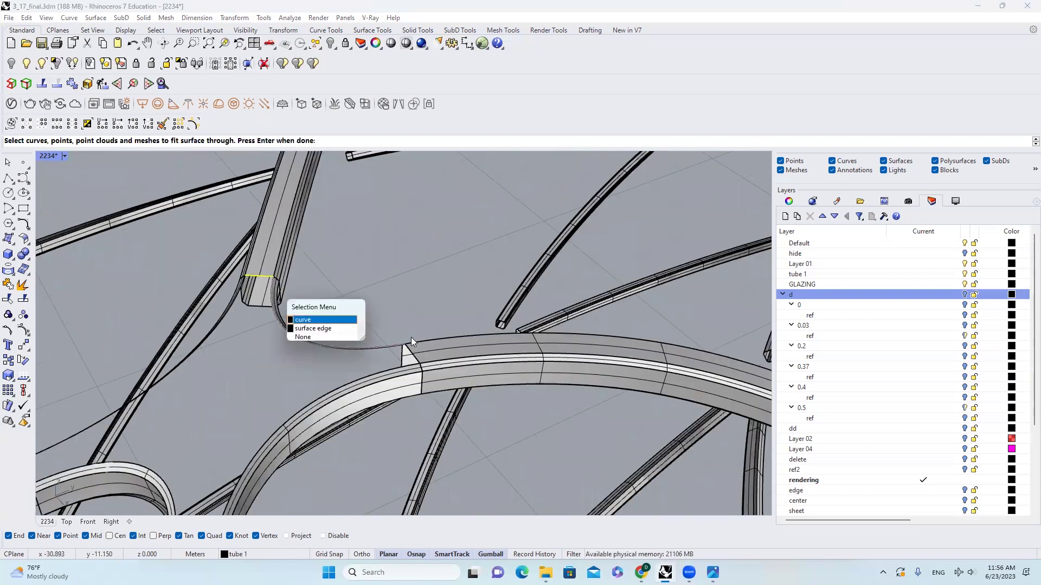
click(320, 320)
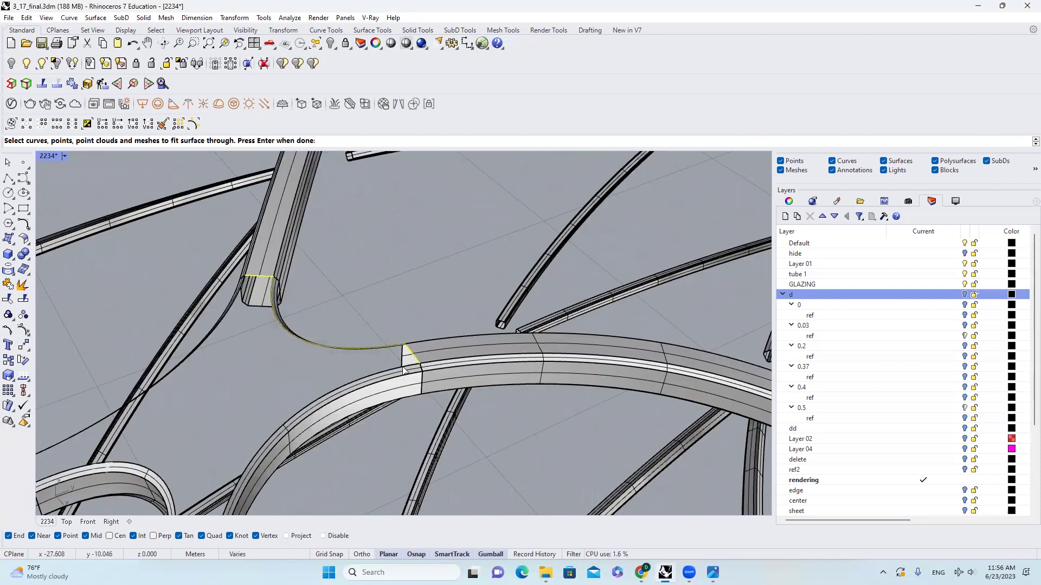
click(403, 368)
click(444, 394)
Try to cover the node's top with a patch by adding the remaining tube-end edges and blend curves
scroll(466, 317, down, 6)
scroll(342, 422, up, 8)
scroll(380, 426, down, 4)
click(404, 420)
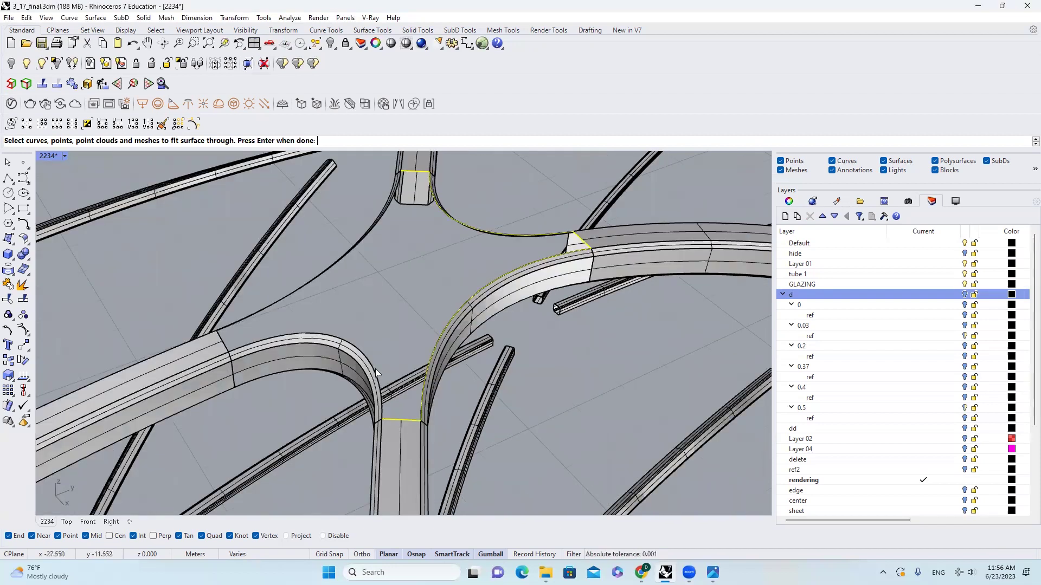
click(375, 369)
click(421, 396)
click(222, 343)
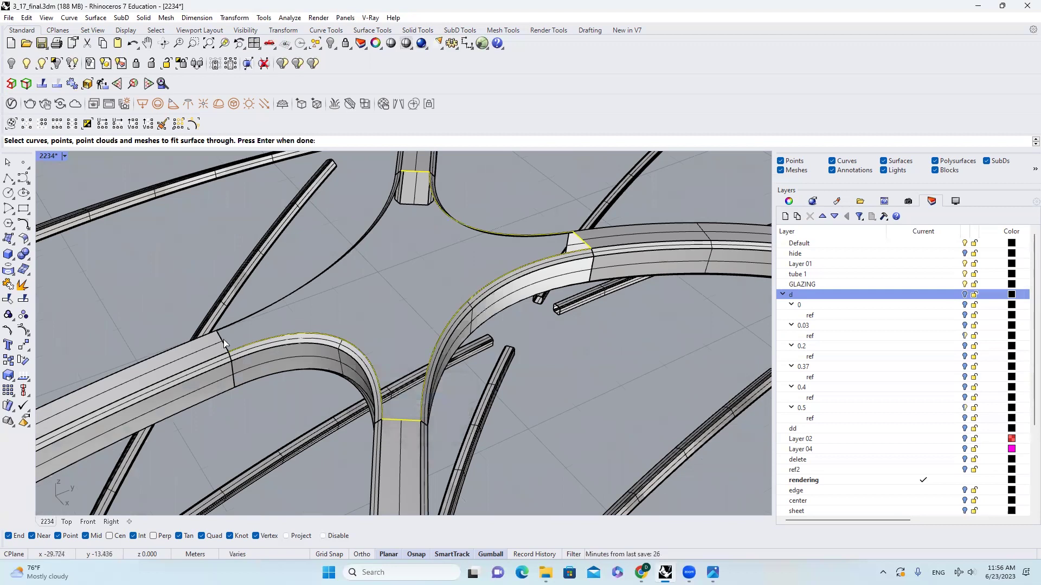
click(293, 311)
click(324, 331)
scroll(332, 322, down, 6)
right_drag(333, 322, 606, 263)
shift+right_drag(531, 301, 469, 334)
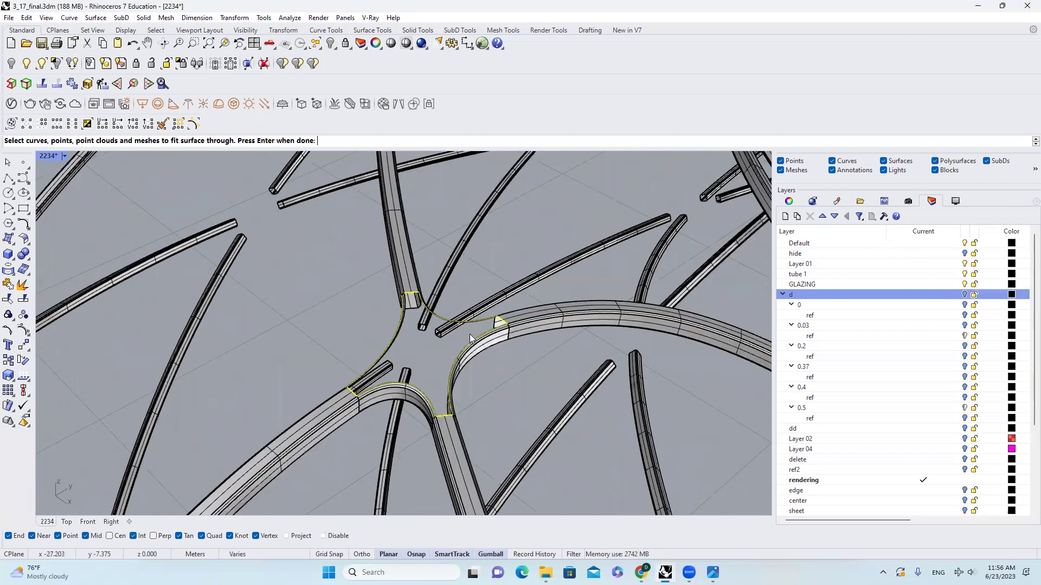
key(Return)
click(479, 372)
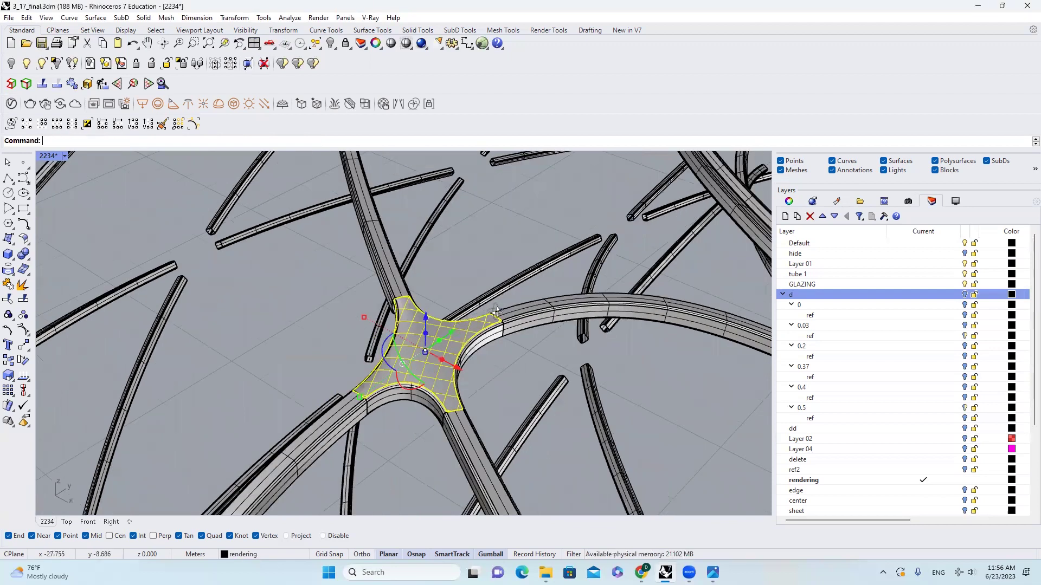
right_drag(391, 345, 332, 370)
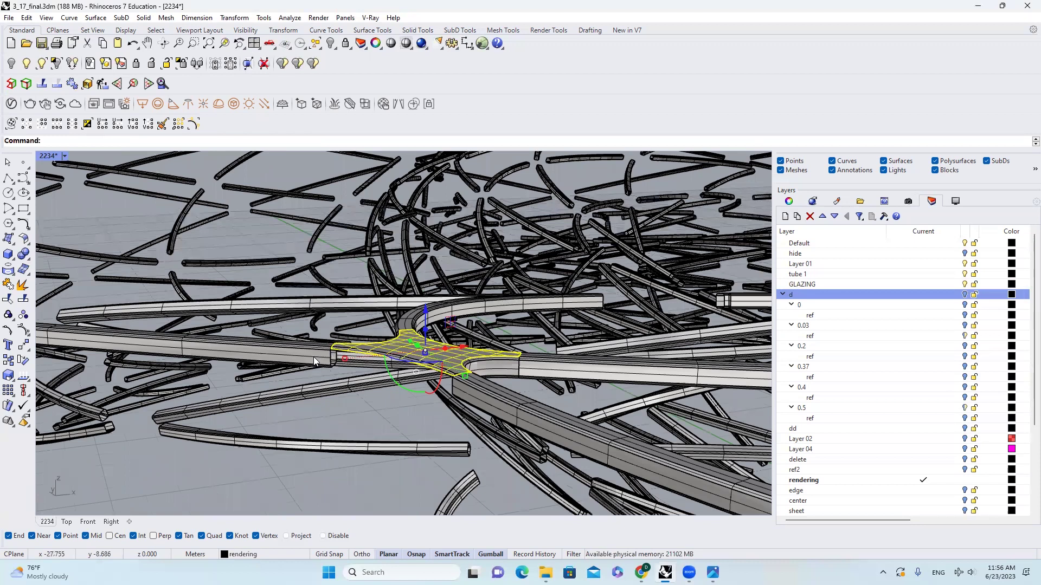
key(ctrl+z)
key(ctrl+z)
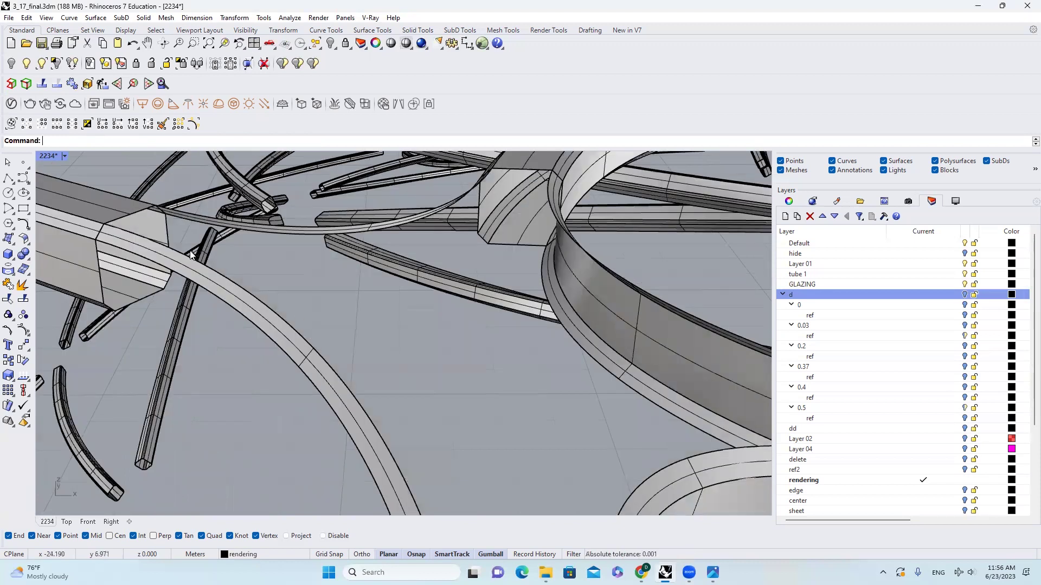
Restart Patch and select the top edges of two tube ends plus the three upper blend curves running from them
key(space)
click(138, 215)
click(250, 287)
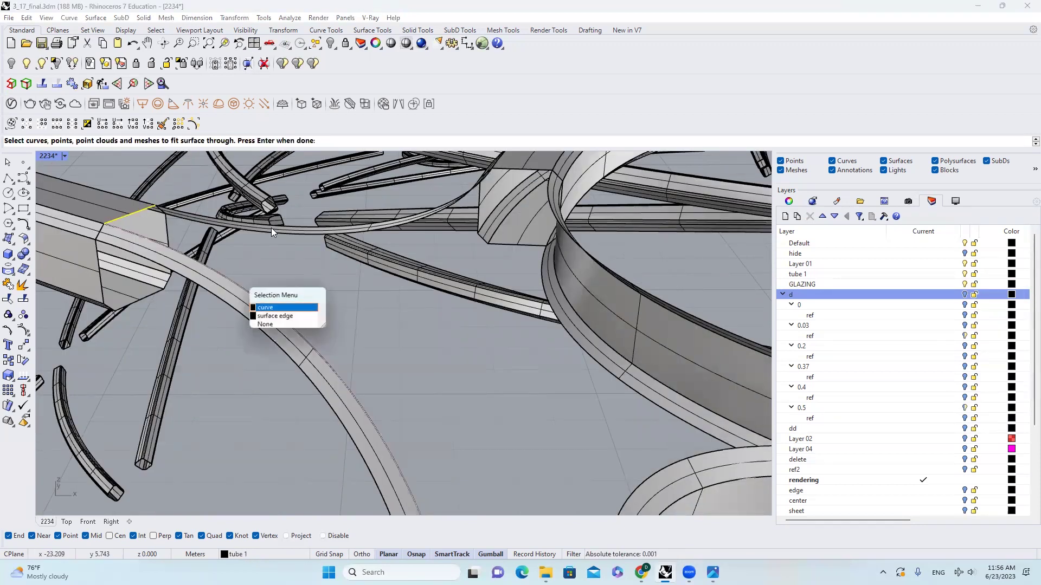
click(285, 308)
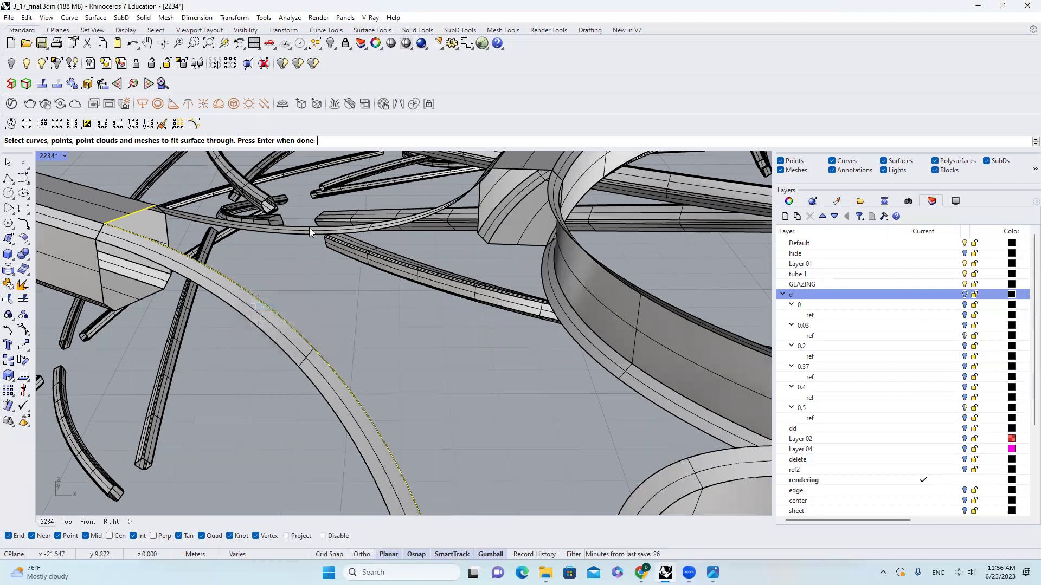
click(309, 229)
click(433, 232)
click(536, 170)
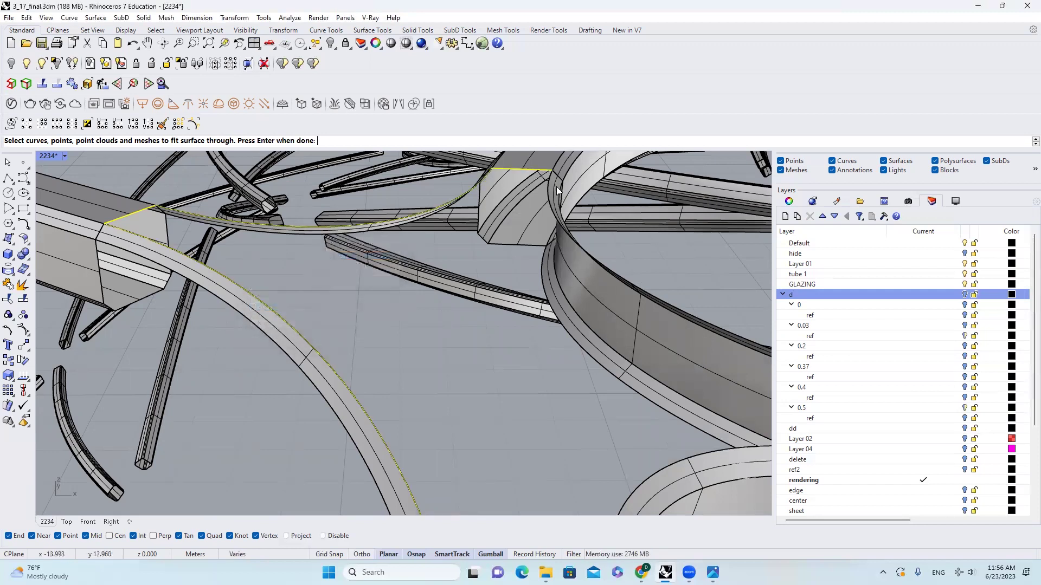
click(550, 194)
click(577, 218)
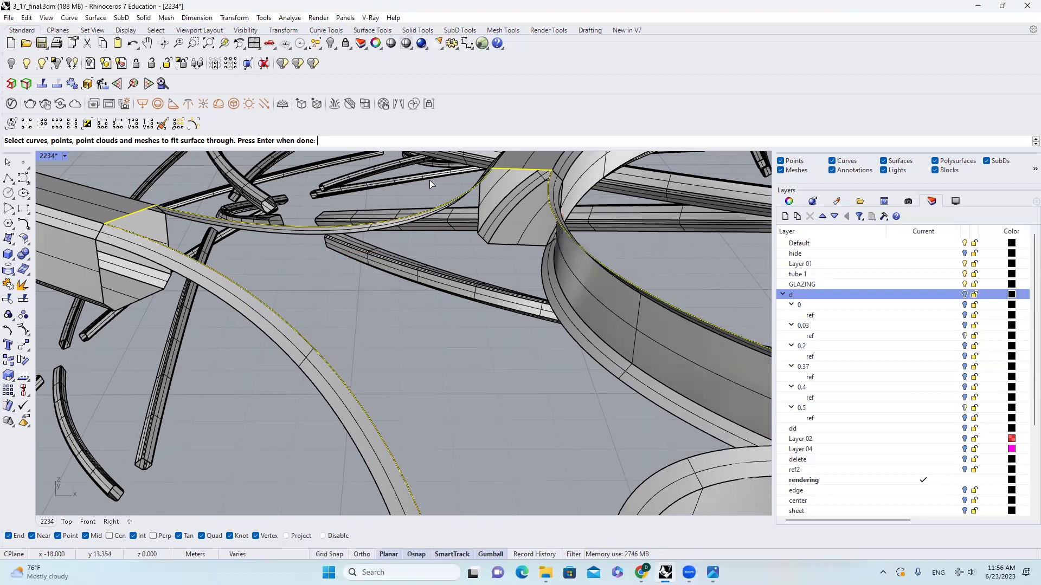
Add the remaining top boundary edges and create the patch surface across the node with the default patch options
scroll(430, 180, down, 5)
scroll(458, 199, down, 2)
scroll(519, 218, up, 5)
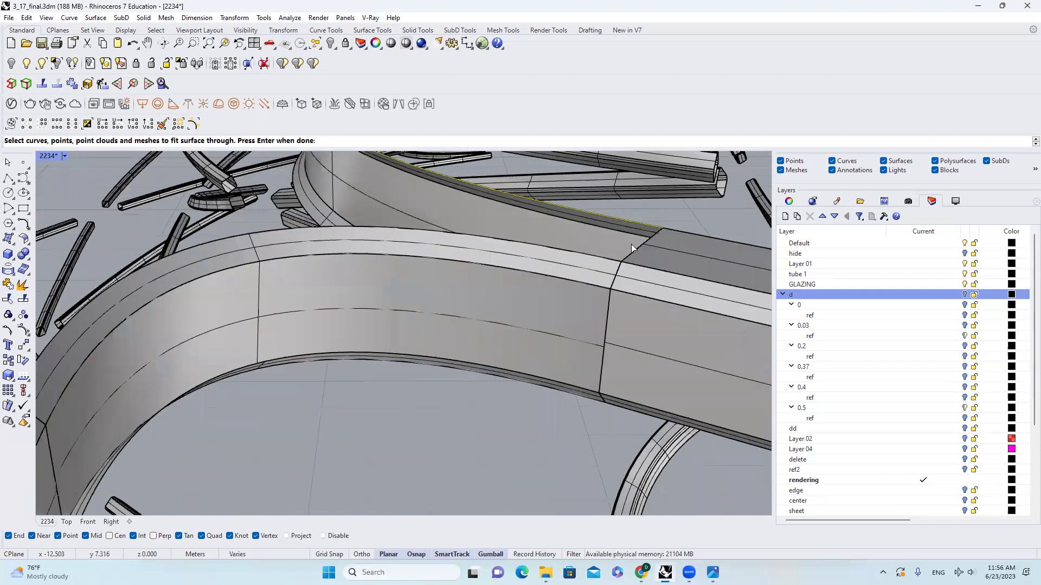
click(604, 270)
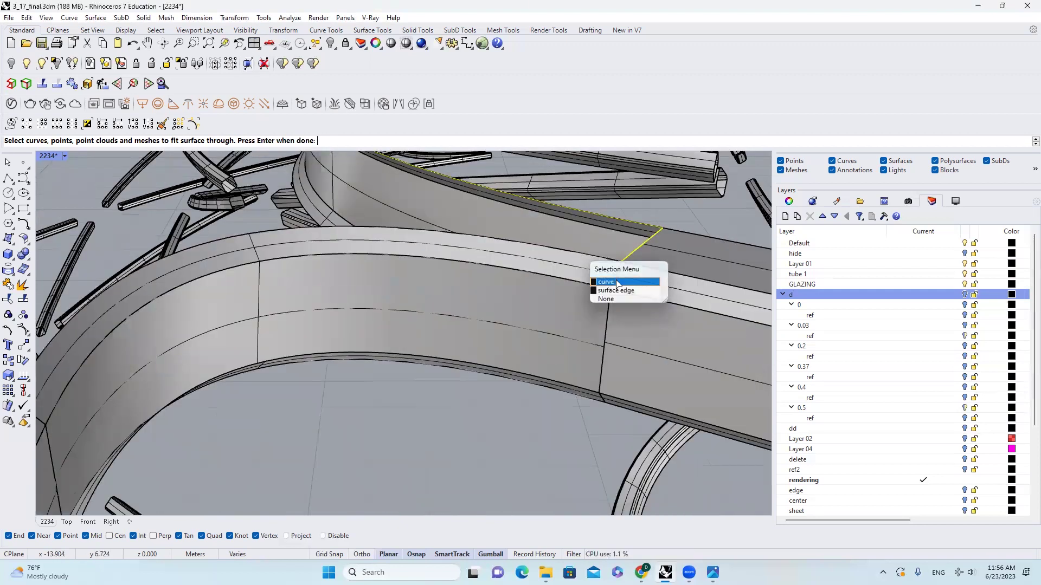
click(616, 291)
scroll(484, 277, down, 5)
key(Return)
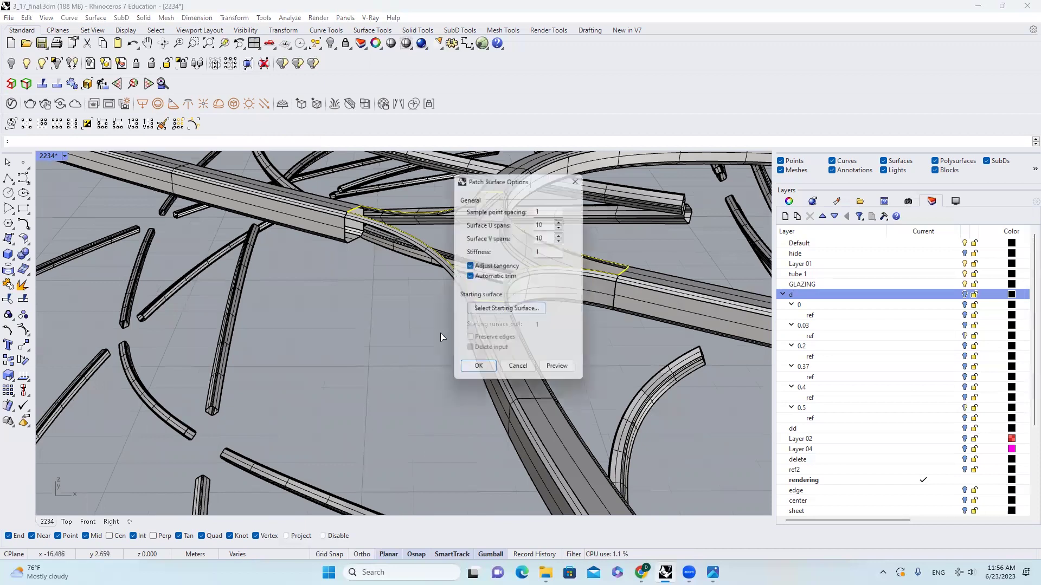
click(484, 366)
Inspect the new patch surface and how it meets the four tubes from several sides
click(478, 230)
right_drag(478, 233, 496, 282)
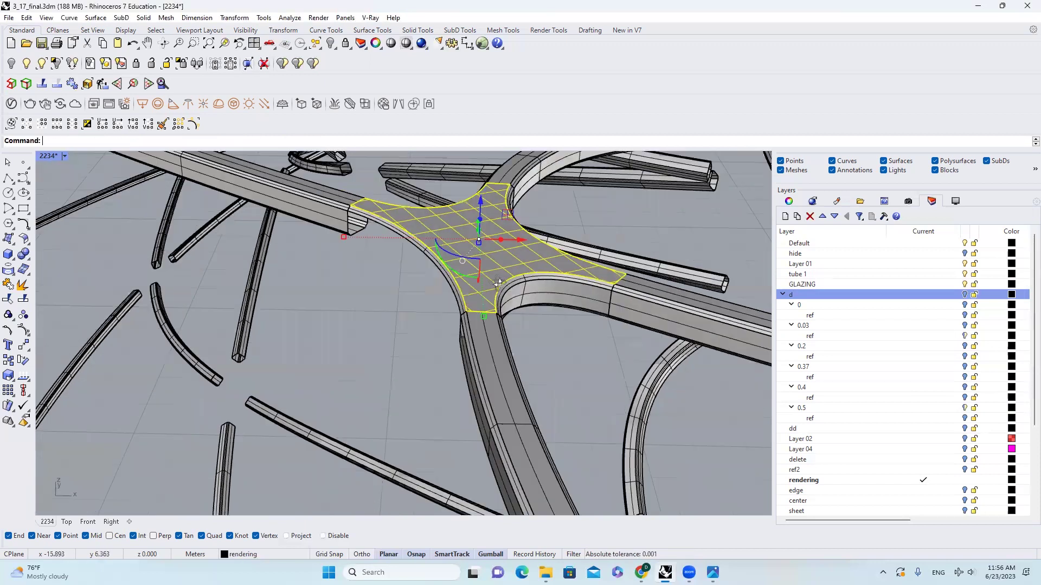
right_drag(424, 279, 335, 244)
scroll(464, 287, up, 5)
right_drag(461, 296, 542, 304)
scroll(347, 299, up, 4)
right_drag(321, 295, 336, 312)
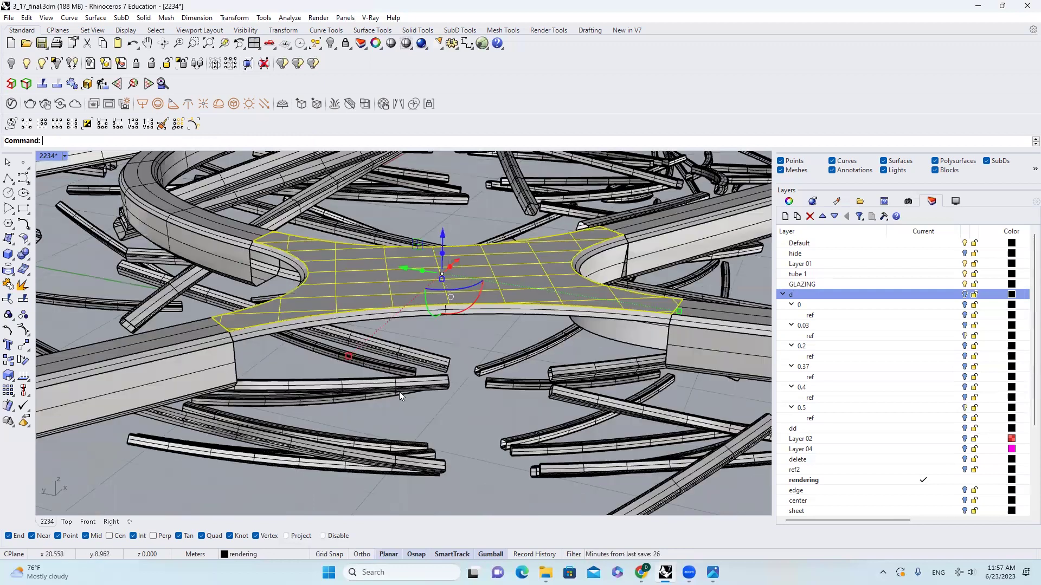
scroll(362, 288, down, 4)
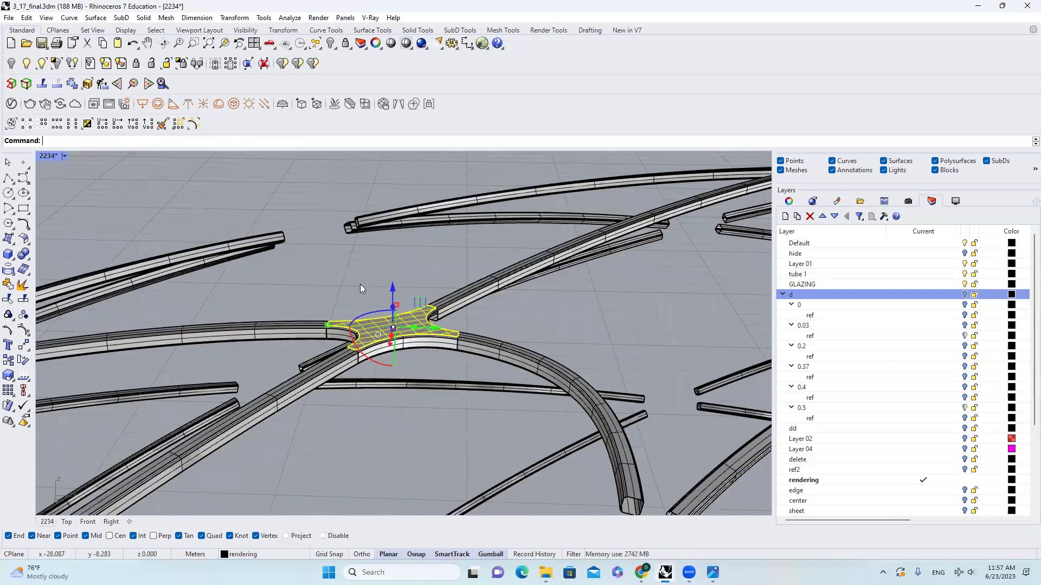
right_drag(387, 332, 399, 350)
Select the node's surfaces and examine the node within the whole exoskeleton and up close
drag(302, 283, 473, 372)
scroll(441, 321, up, 5)
mouse_move(436, 293)
right_down()
mouse_move(441, 320)
mouse_move(420, 318)
right_up()
scroll(405, 288, down, 6)
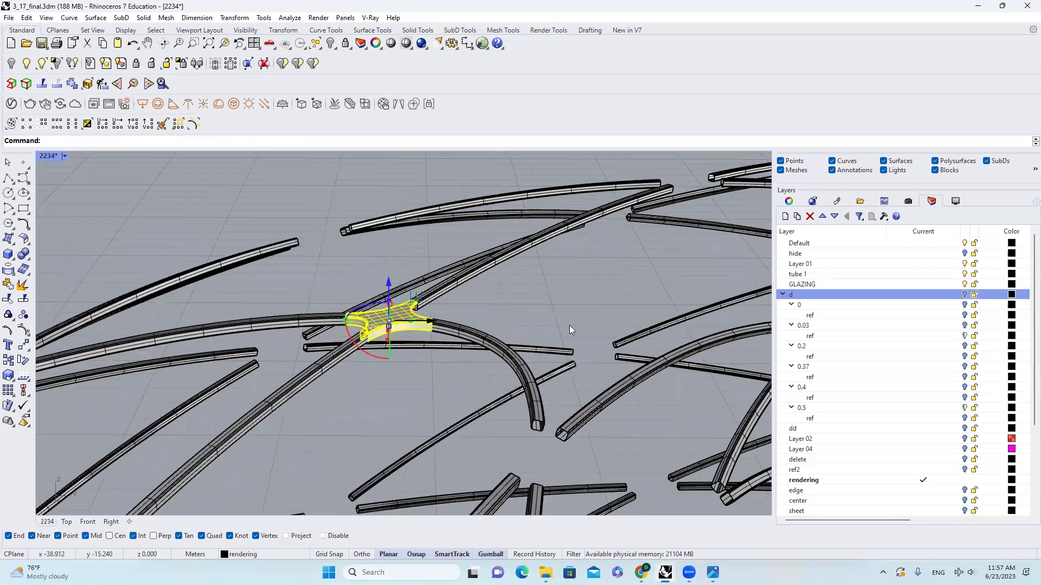
scroll(401, 365, down, 10)
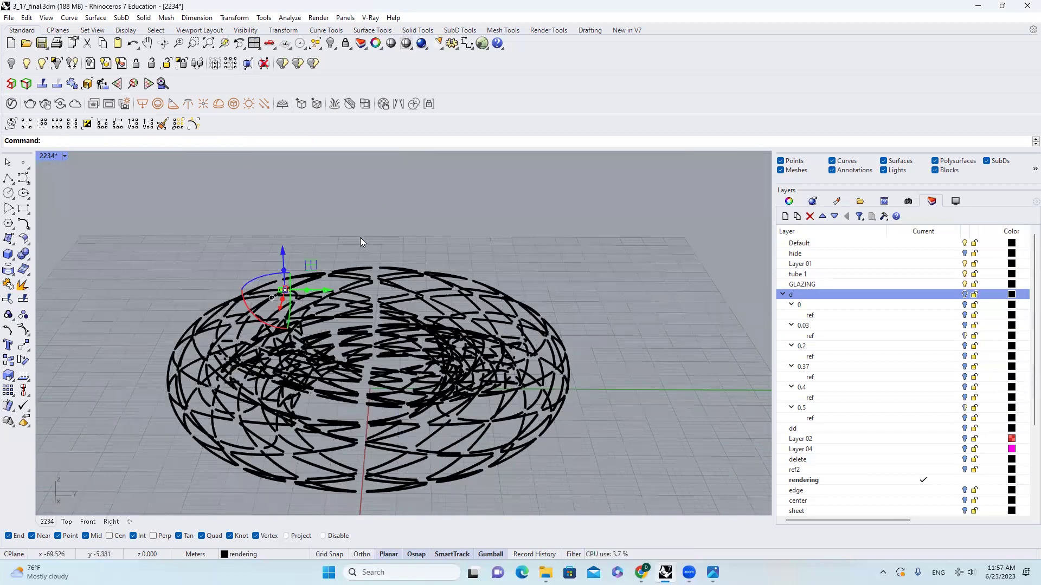
scroll(264, 279, up, 3)
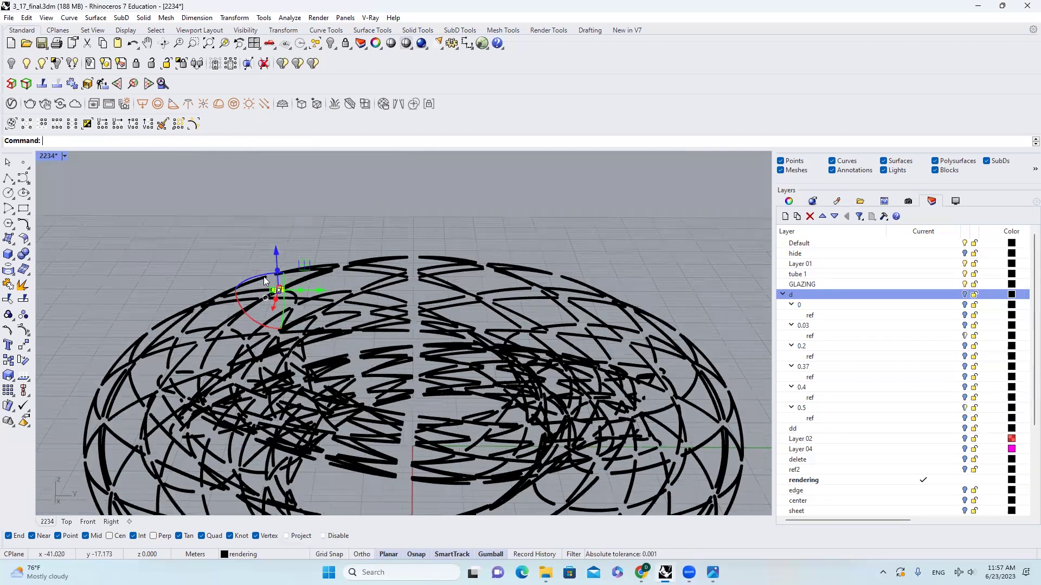
scroll(307, 334, up, 5)
click(345, 286)
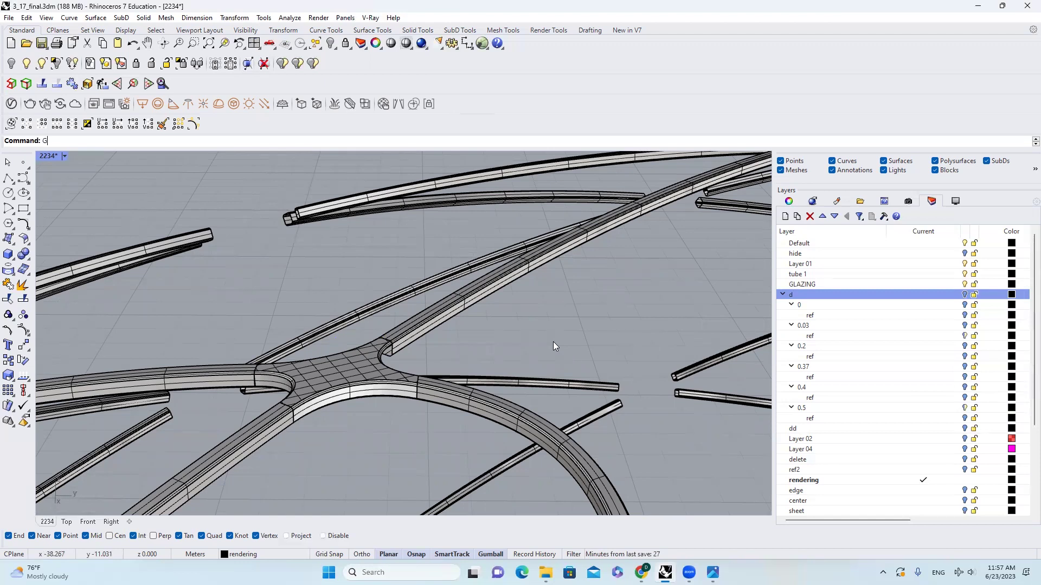
Launch Grasshopper and look over the component groups of the 3_19 definition
text(rasshopper)
key(Return)
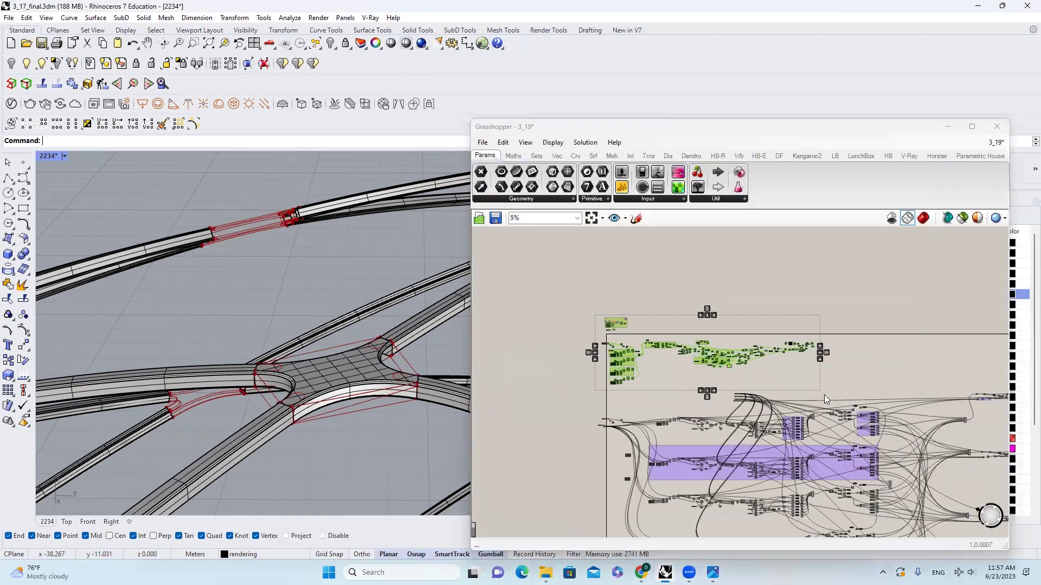
right_drag(824, 396, 745, 316)
right_drag(808, 389, 627, 345)
mouse_move(952, 382)
right_down()
mouse_move(723, 367)
mouse_move(953, 372)
right_up()
scroll(892, 381, up, 4)
scroll(890, 379, up, 2)
scroll(881, 353, down, 2)
scroll(950, 370, down, 3)
right_drag(652, 354, 835, 357)
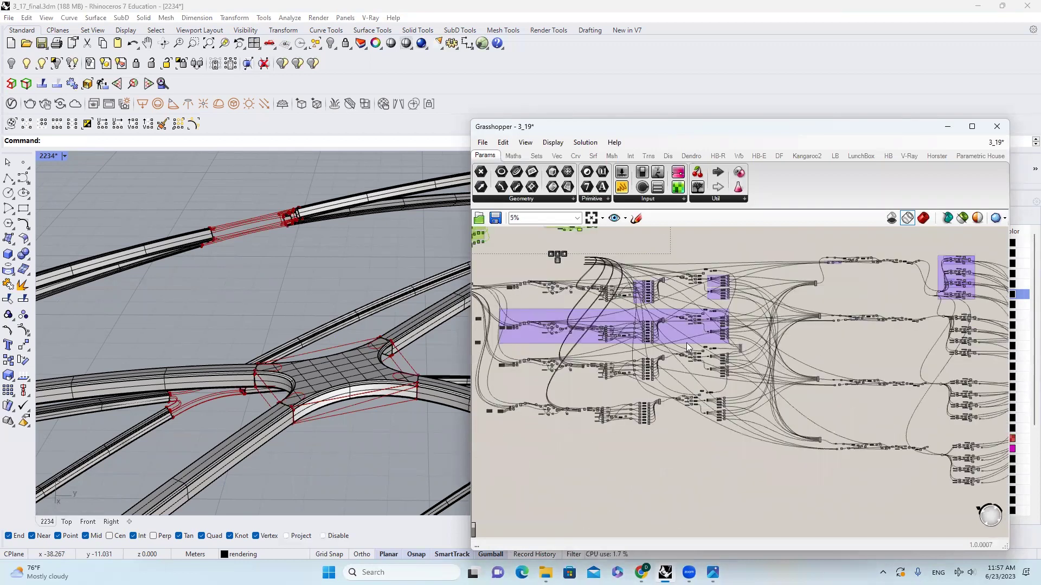
right_drag(687, 342, 820, 393)
scroll(646, 328, up, 1)
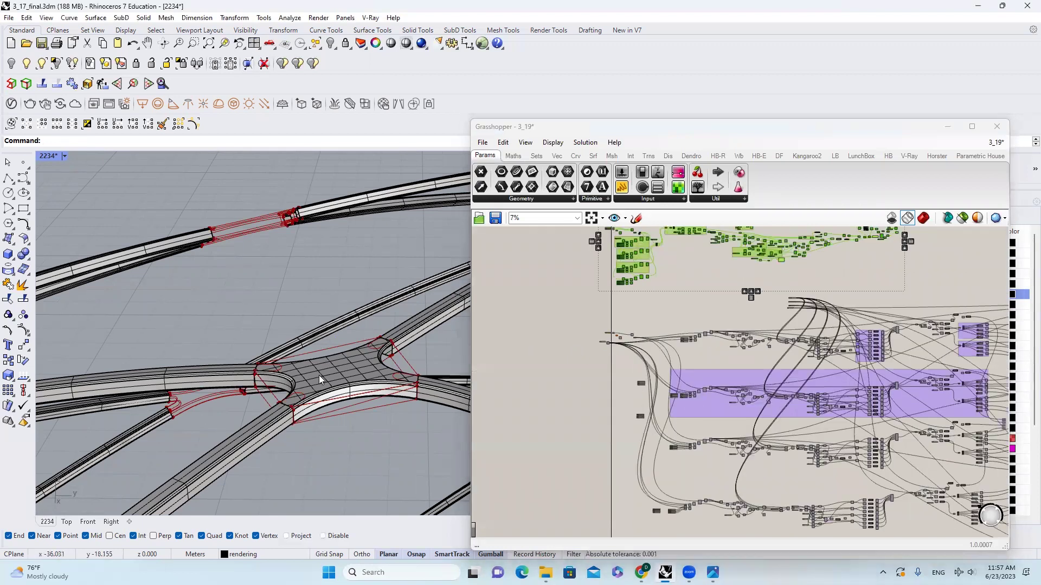
Examine the previewed blend curves at the nodes around the patched node, both across the exoskeleton and up close
scroll(320, 374, down, 2)
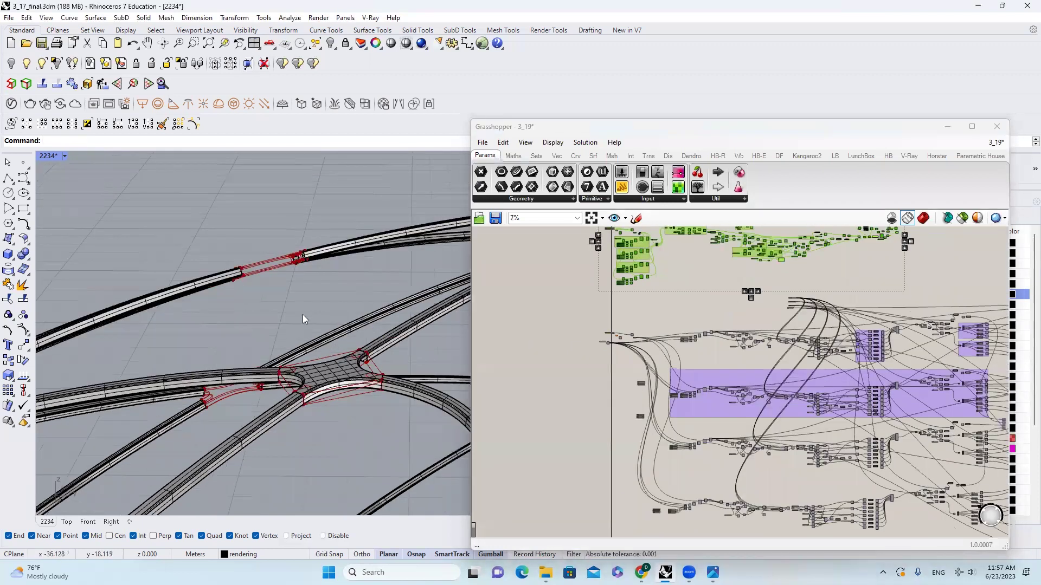
scroll(302, 314, down, 2)
right_drag(355, 387, 288, 341)
scroll(285, 340, up, 3)
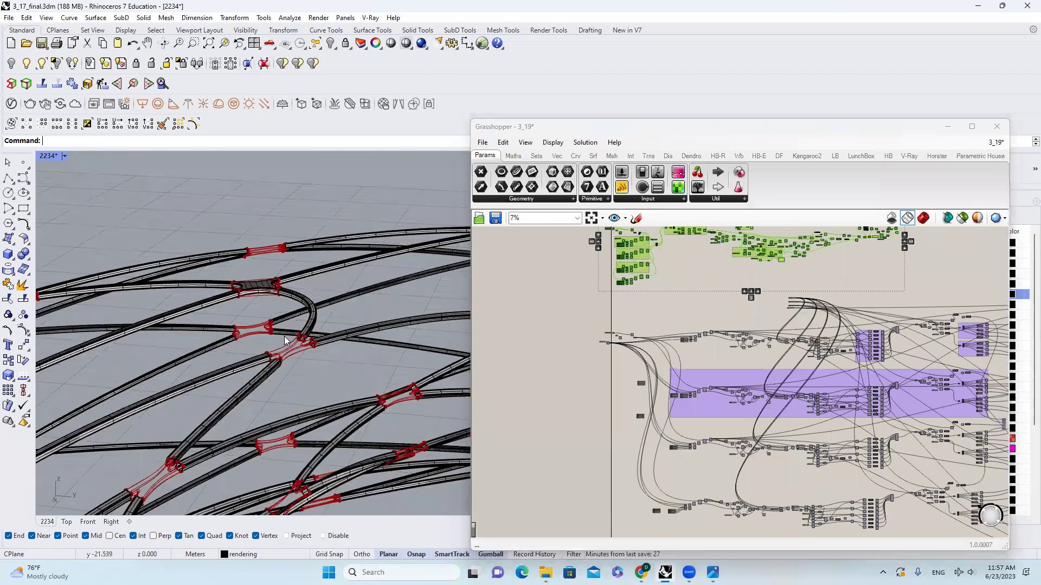
scroll(227, 361, up, 3)
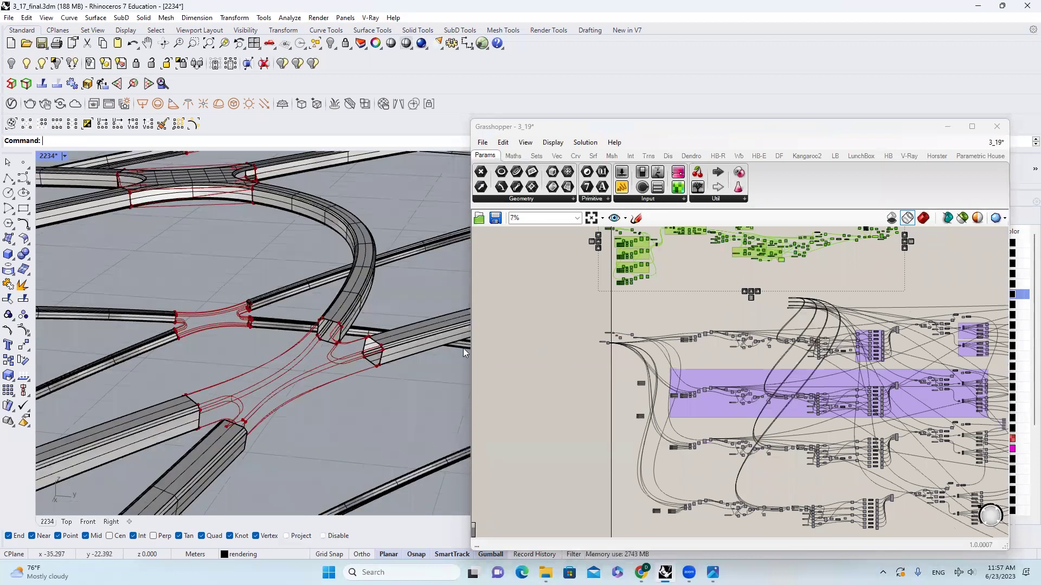
scroll(198, 398, up, 3)
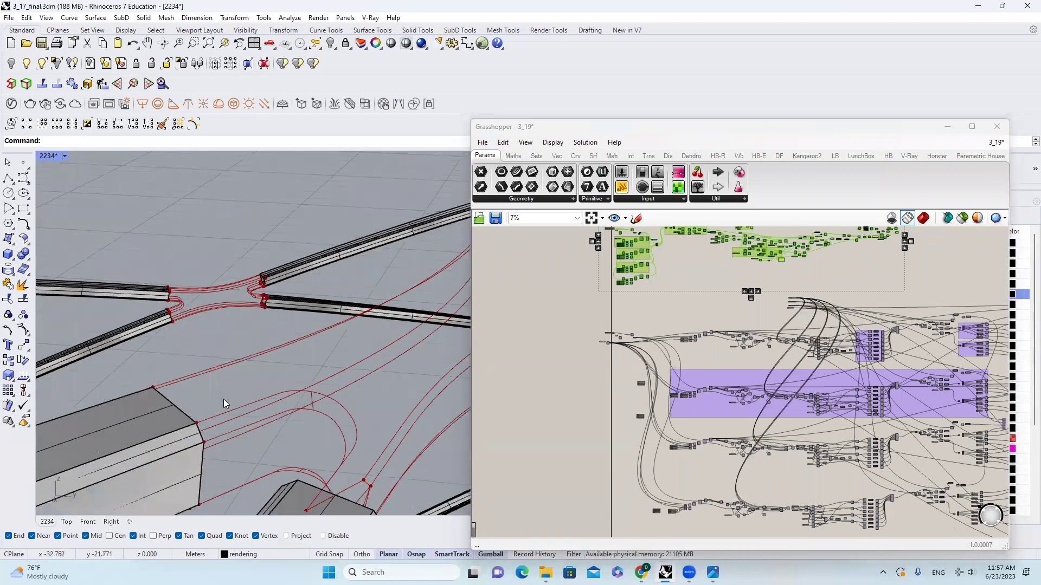
scroll(224, 399, down, 2)
scroll(347, 318, up, 3)
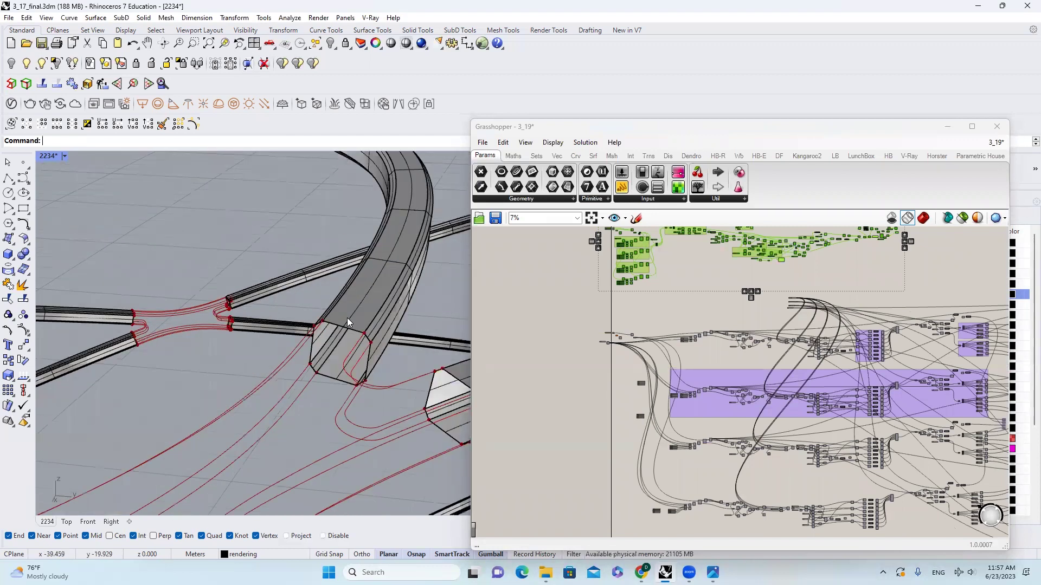
scroll(335, 331, down, 3)
scroll(340, 333, down, 3)
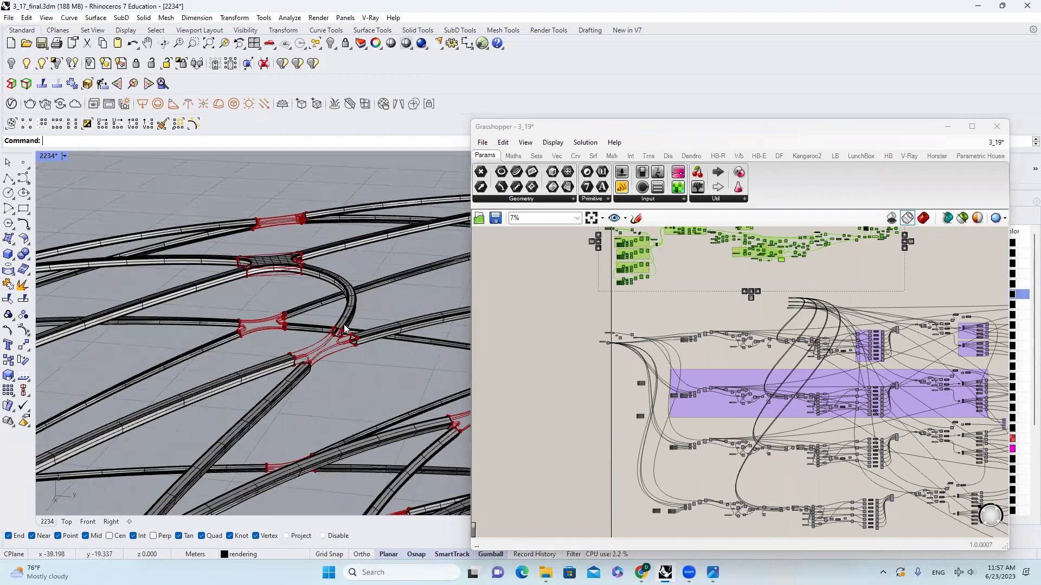
Inspect the open tube ends at the four-way node below the patched one and how the previewed curves connect them
scroll(328, 332, up, 4)
click(315, 336)
click(400, 316)
scroll(311, 340, down, 3)
scroll(309, 341, up, 3)
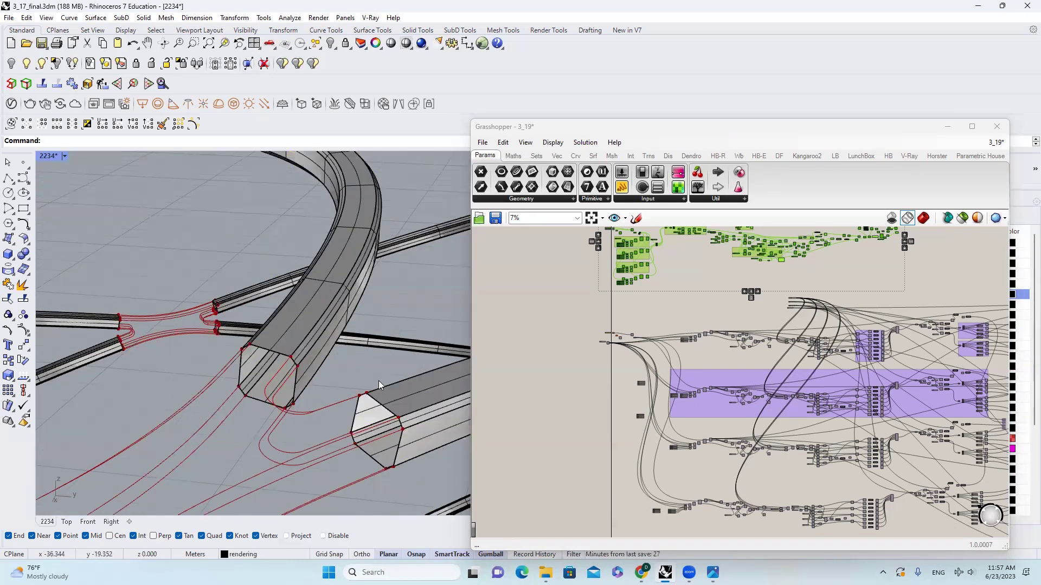
scroll(273, 352, down, 3)
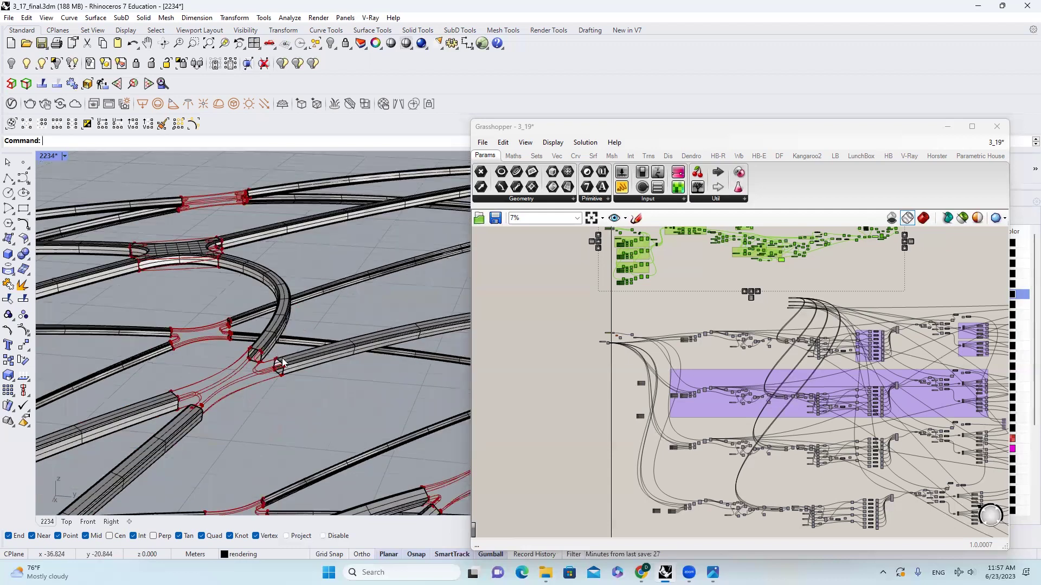
scroll(289, 379, up, 4)
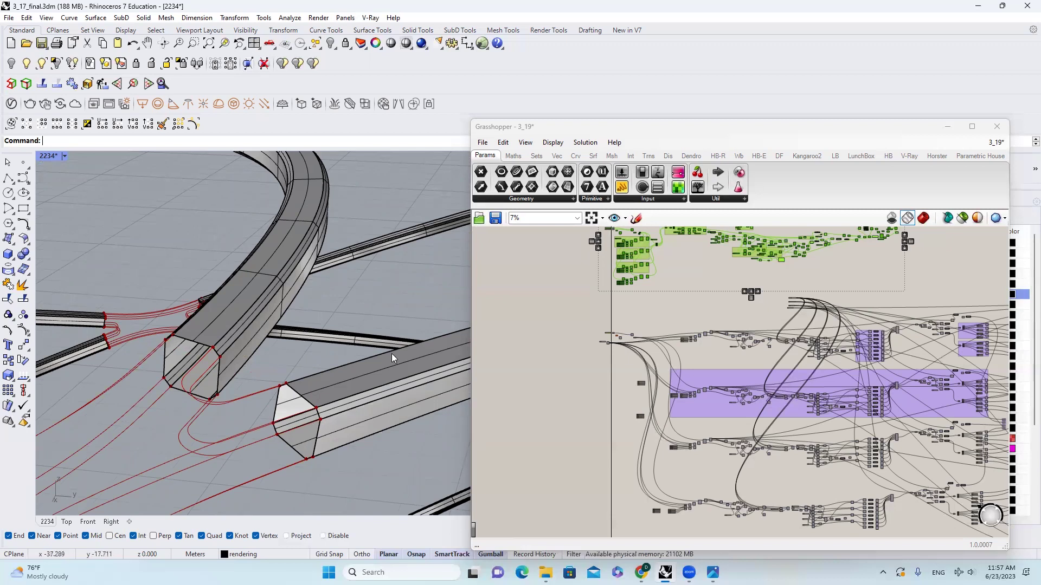
scroll(345, 383, down, 3)
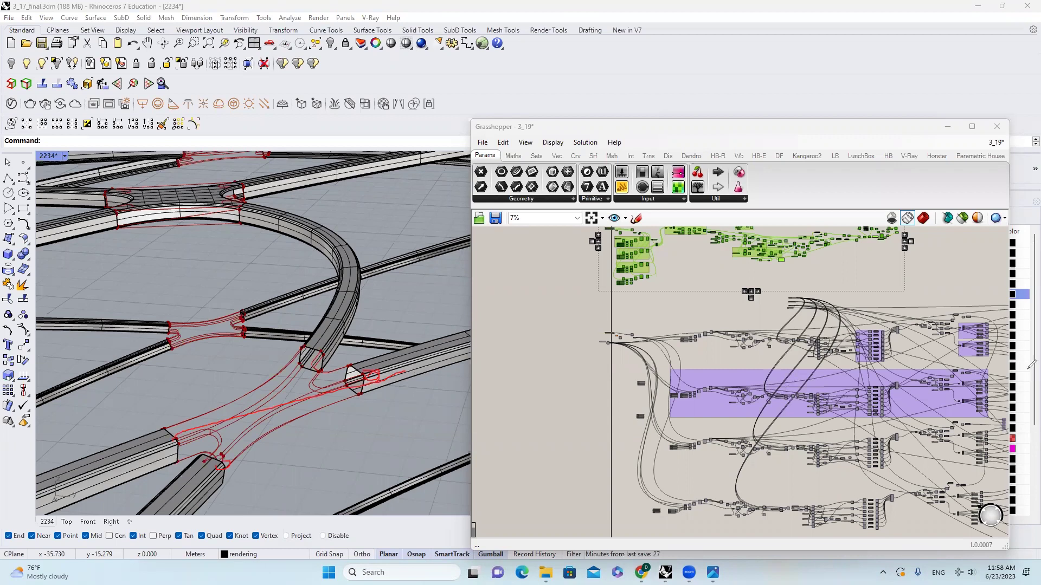
click(955, 485)
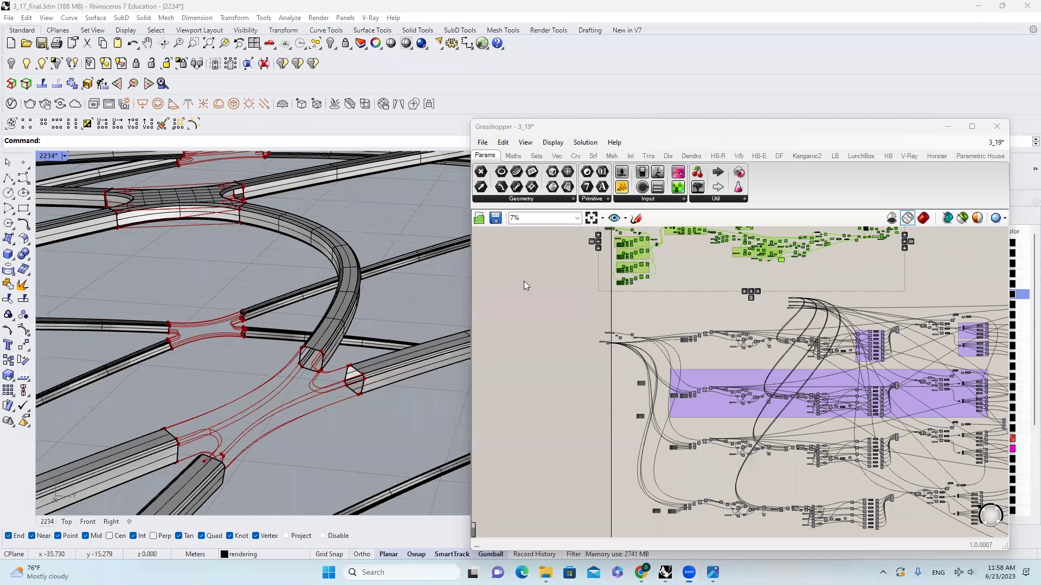
Trace the Grasshopper definition to its output components and back, comparing it with the node previews across the whole exoskeleton
scroll(683, 345, down, 2)
right_drag(683, 352, 650, 340)
click(824, 278)
right_drag(808, 279, 704, 281)
right_drag(889, 309, 794, 303)
right_drag(978, 328, 697, 285)
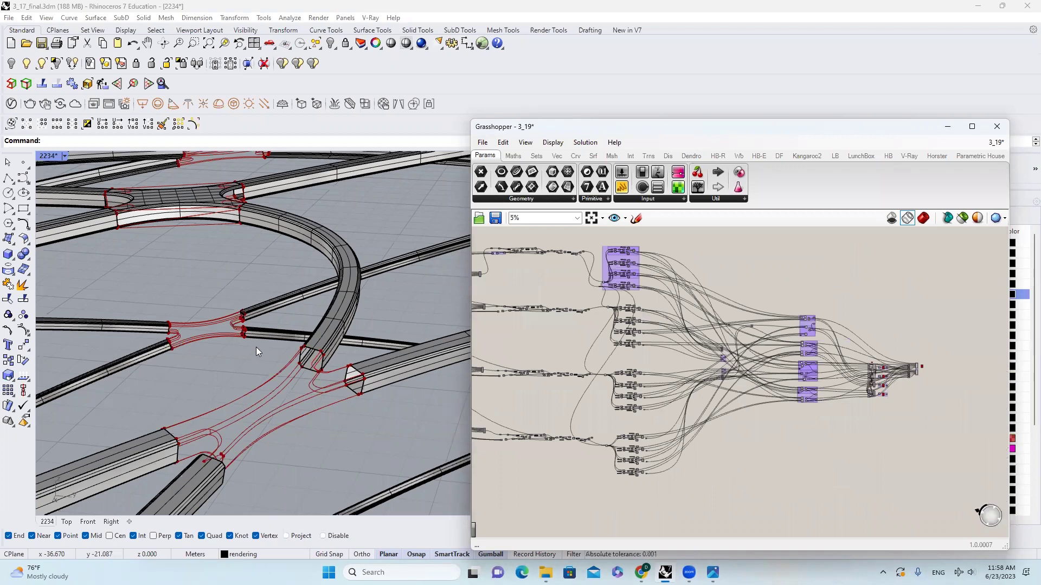
scroll(296, 311, down, 2)
scroll(309, 271, up, 2)
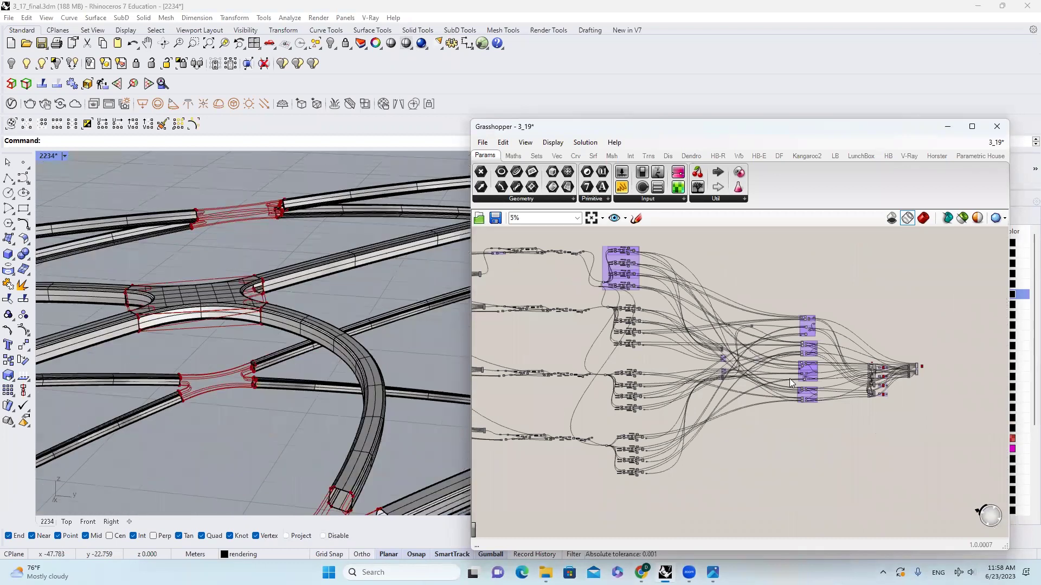
right_drag(646, 355, 778, 356)
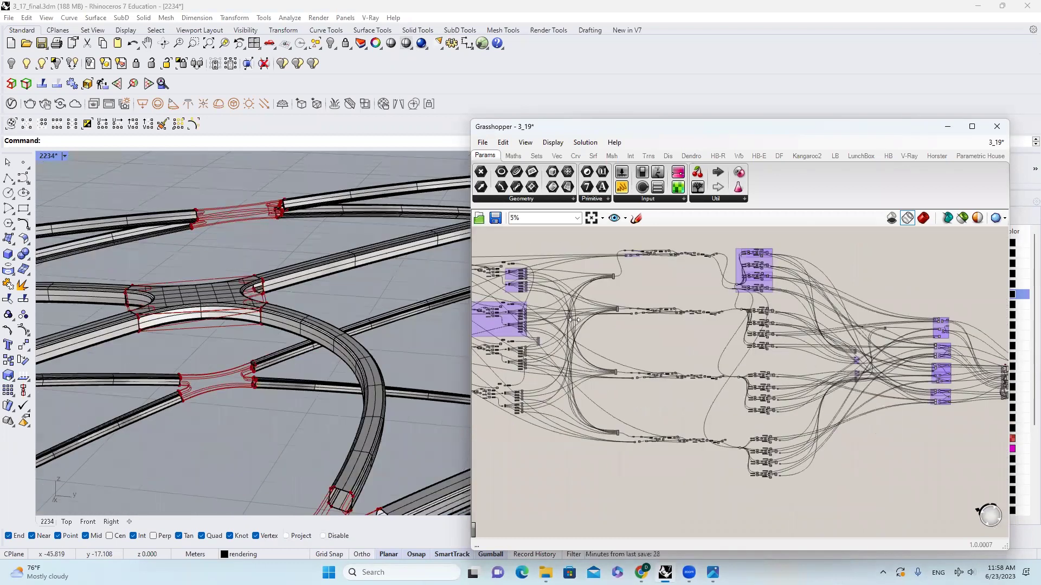
right_drag(598, 353, 759, 357)
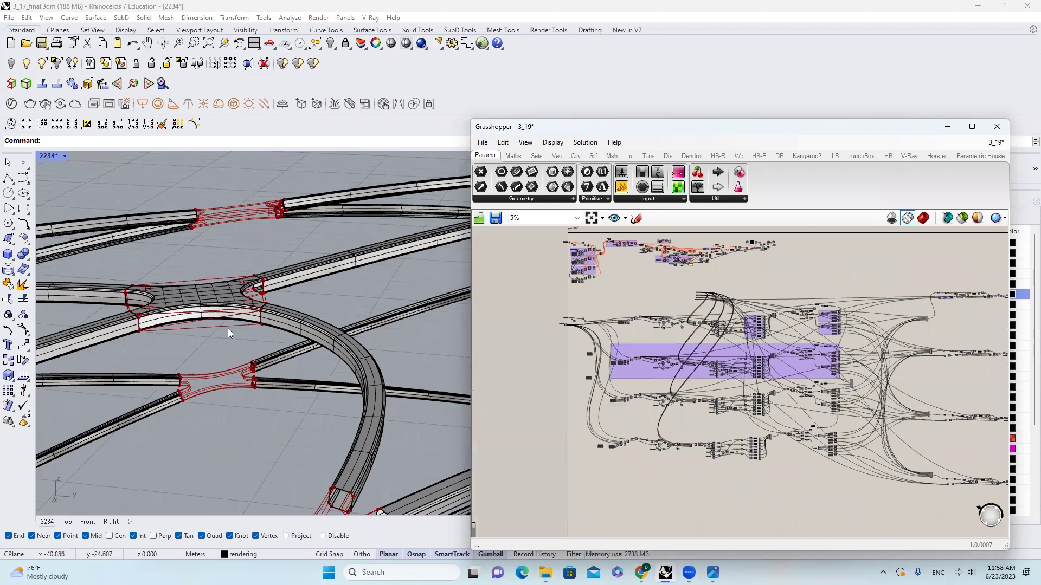
scroll(228, 329, down, 2)
scroll(288, 338, down, 3)
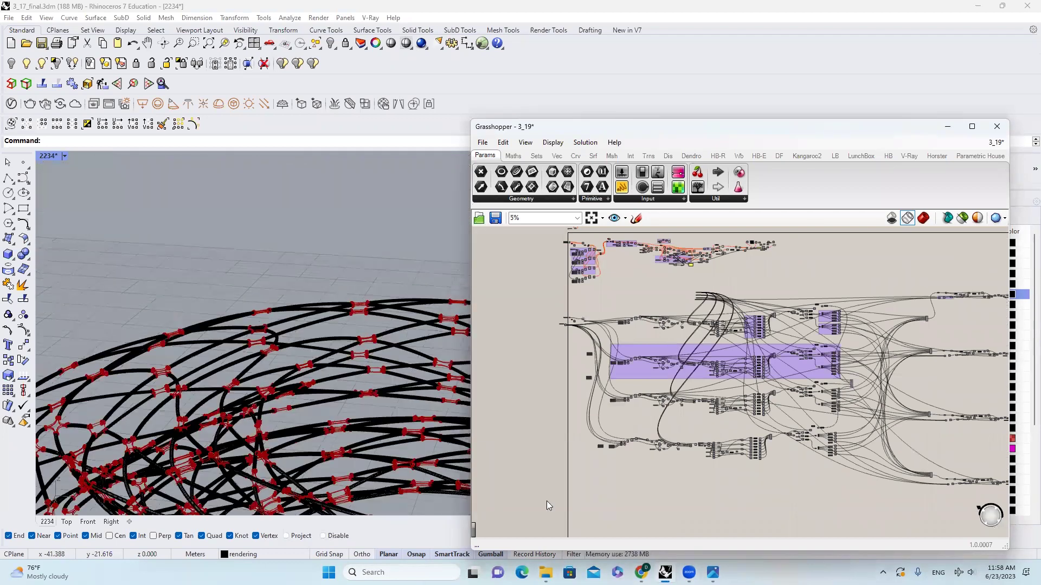
scroll(288, 336, down, 4)
Switch to the Photos app, browse the reference images from RRG.jpg back to 2.jpg, and return to Rhino
click(713, 572)
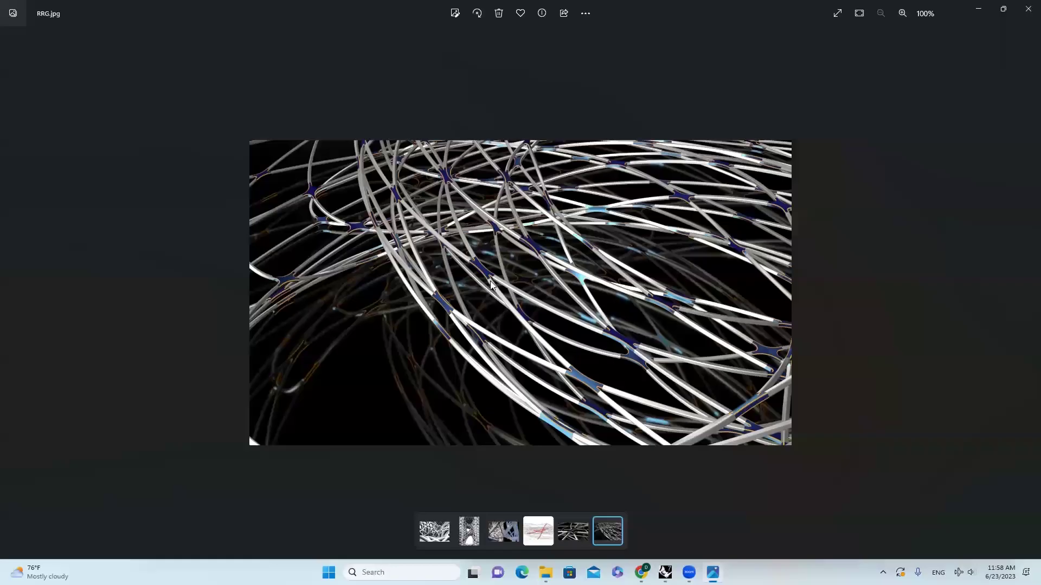
key(Left)
key(Left)
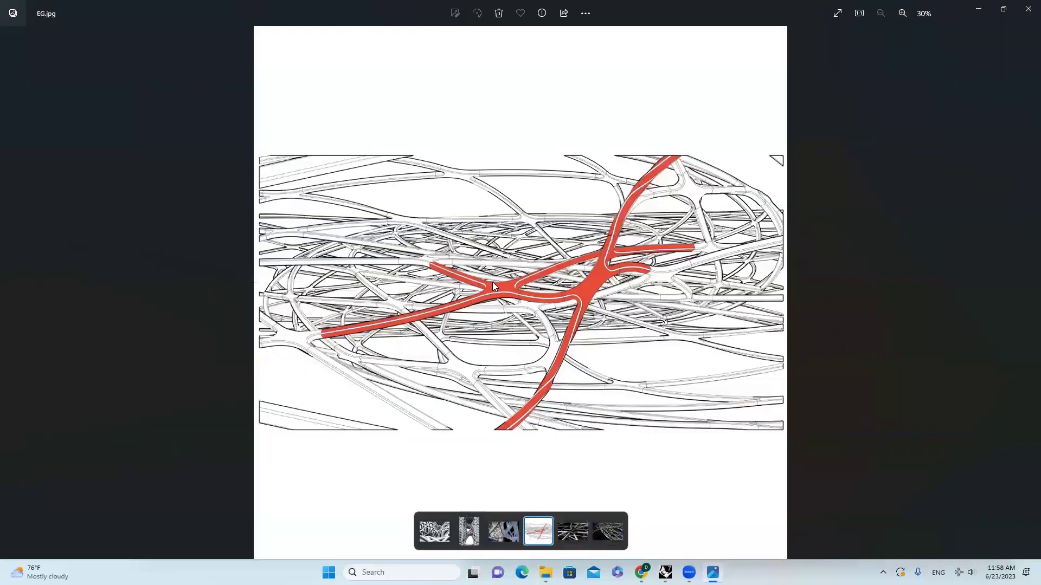
key(Left)
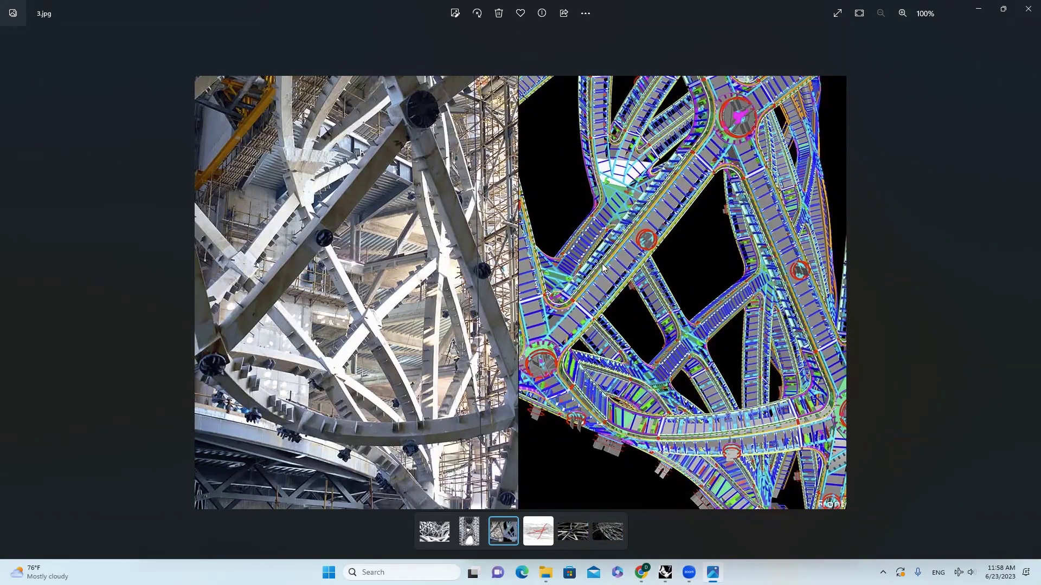
key(Left)
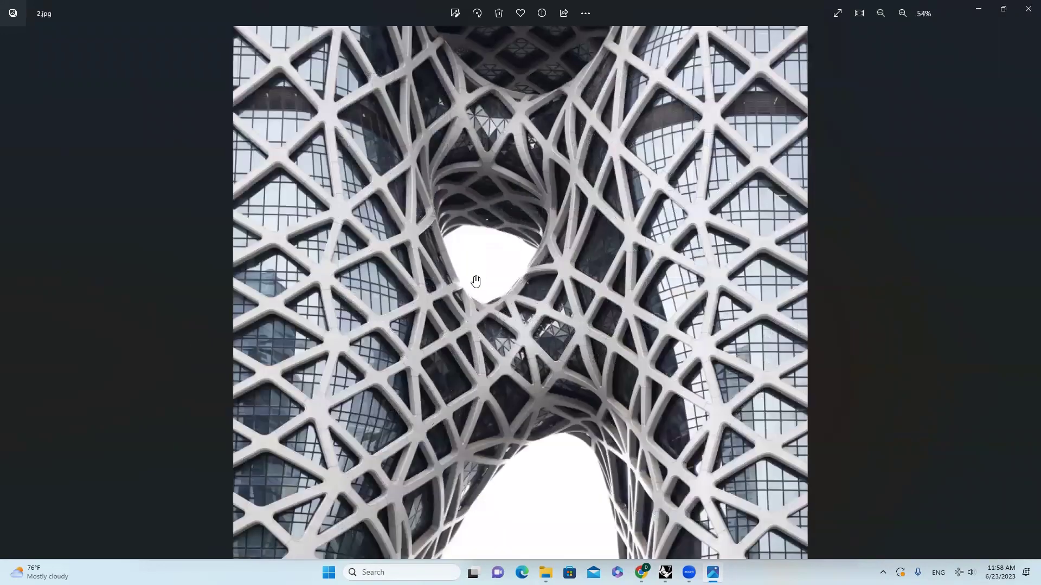
scroll(487, 293, down, 3)
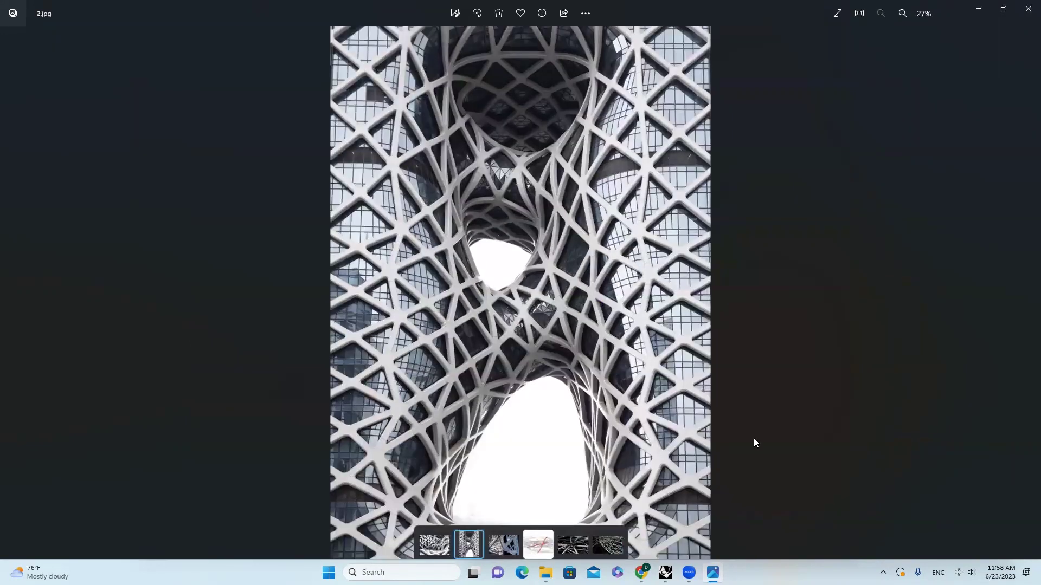
key(alt+Tab)
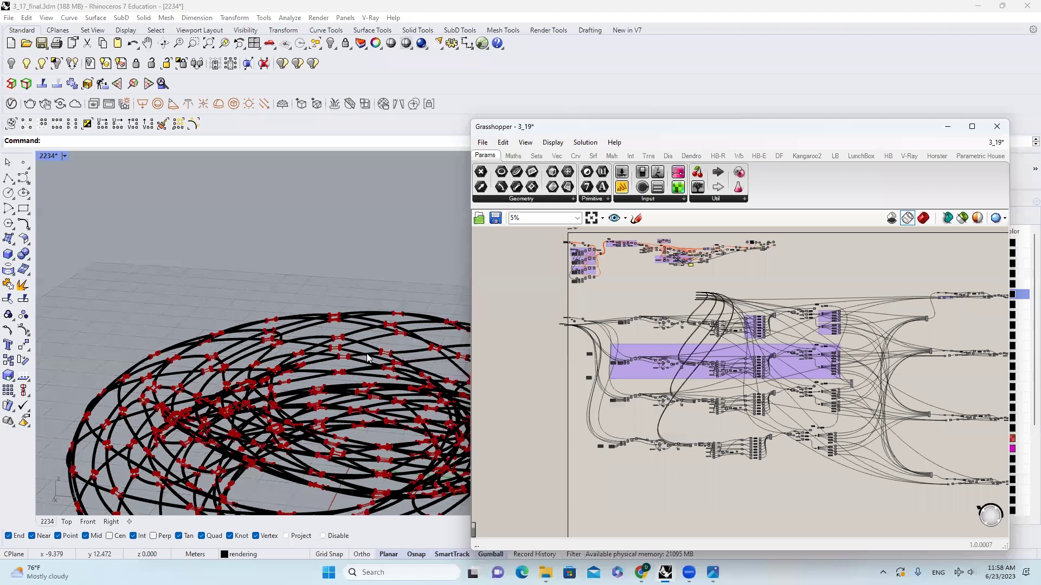
Examine one node's previewed curves up close and compare them with reference image 1.webp in the Photos app
scroll(390, 371, up, 5)
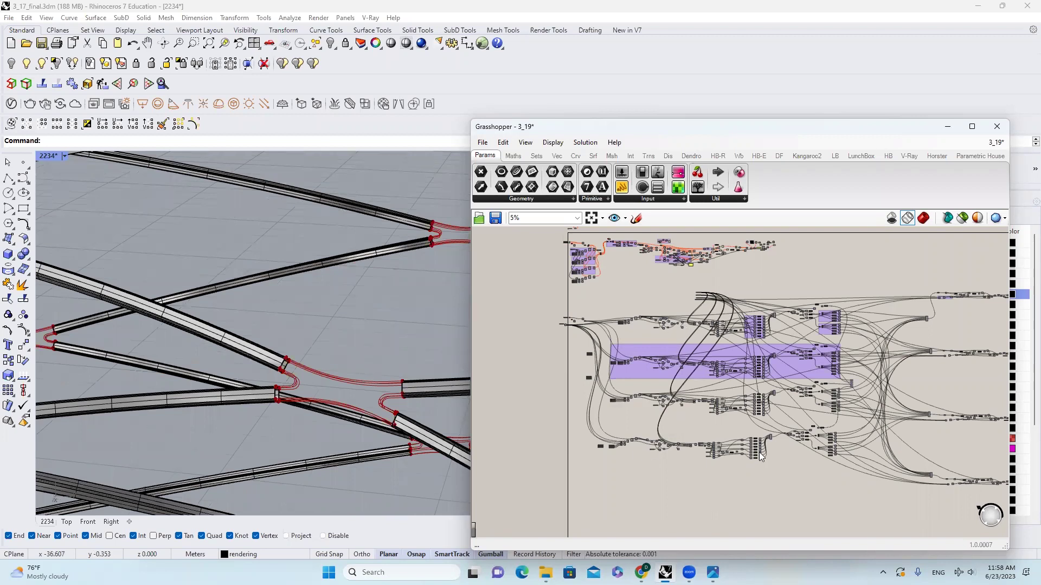
click(711, 572)
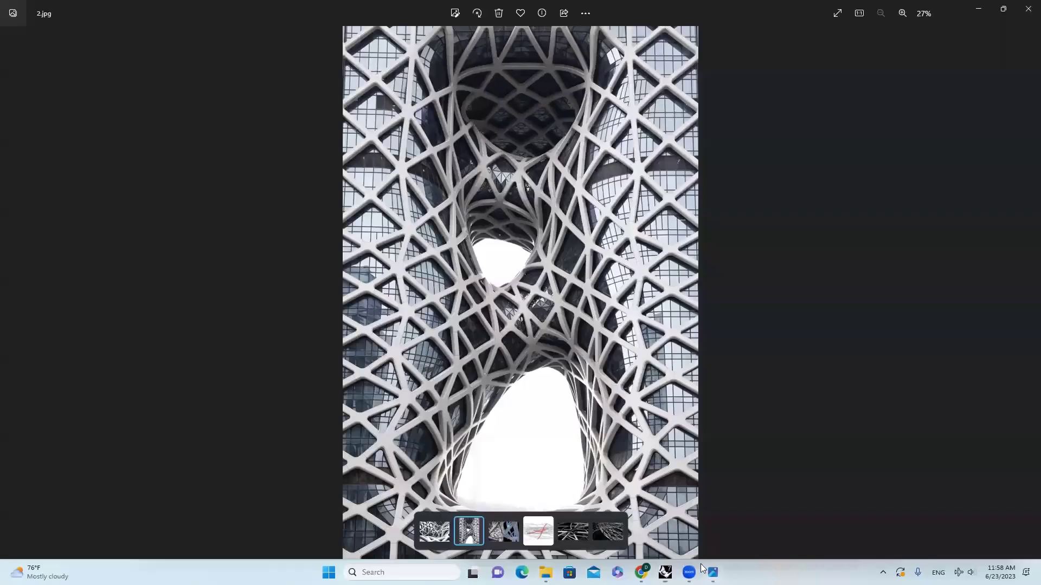
key(Left)
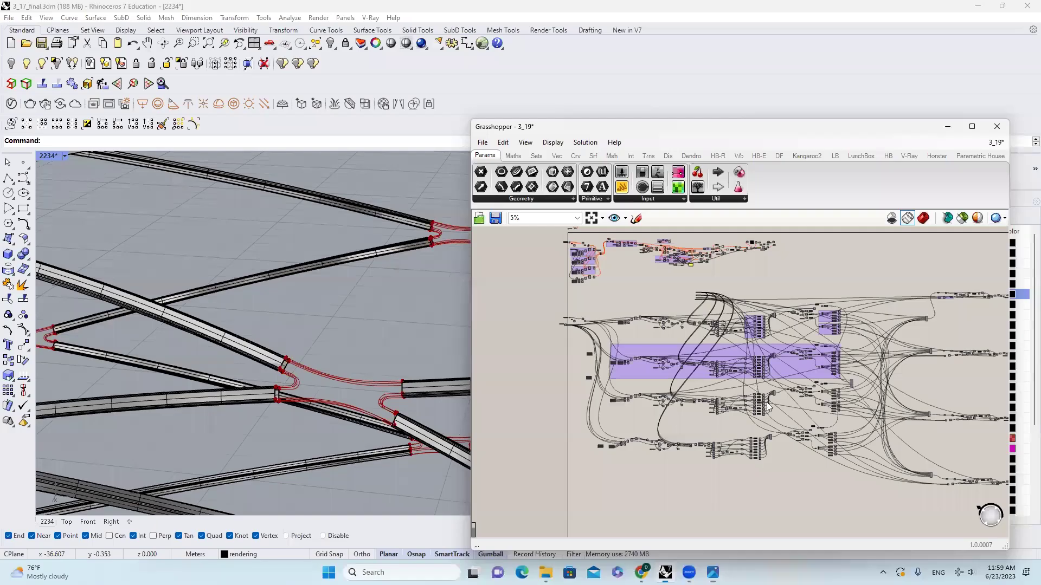
Review the four parallel component rows of the Grasshopper definition against the built facade shown in 1.webp
right_drag(631, 362, 623, 343)
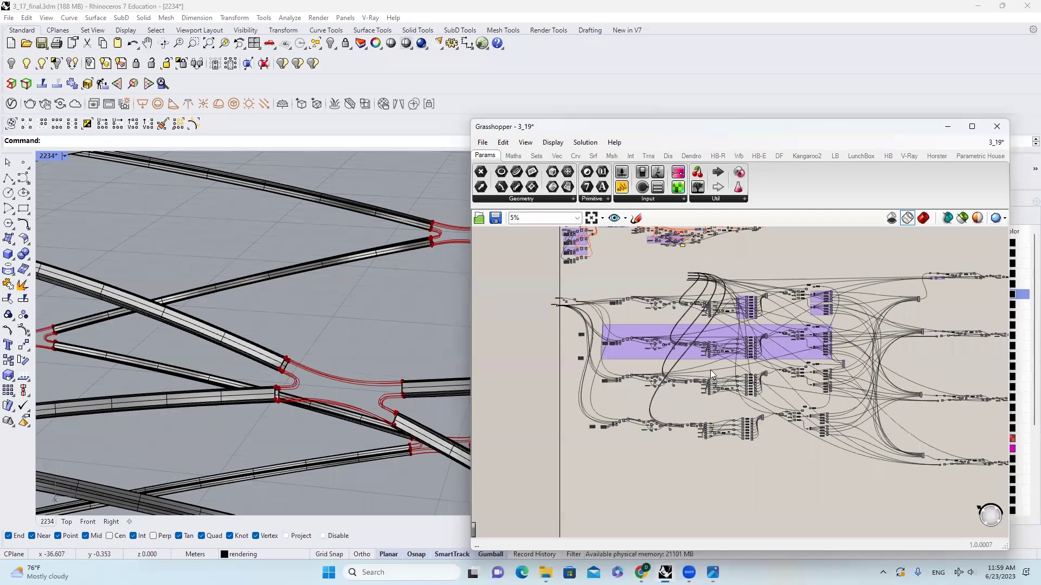
right_drag(816, 271, 805, 260)
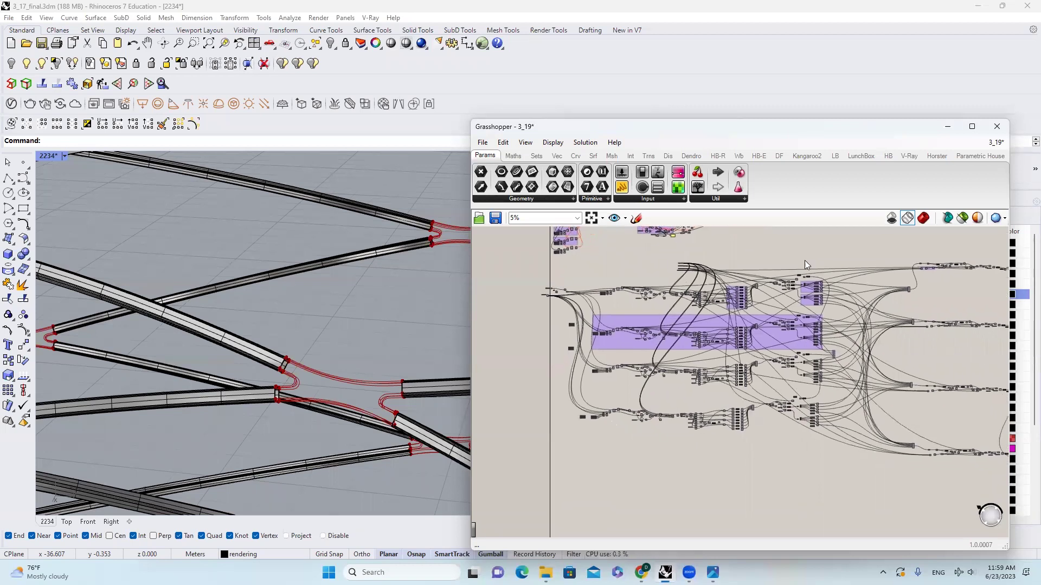
drag(830, 459, 581, 304)
click(803, 467)
right_drag(805, 460, 775, 387)
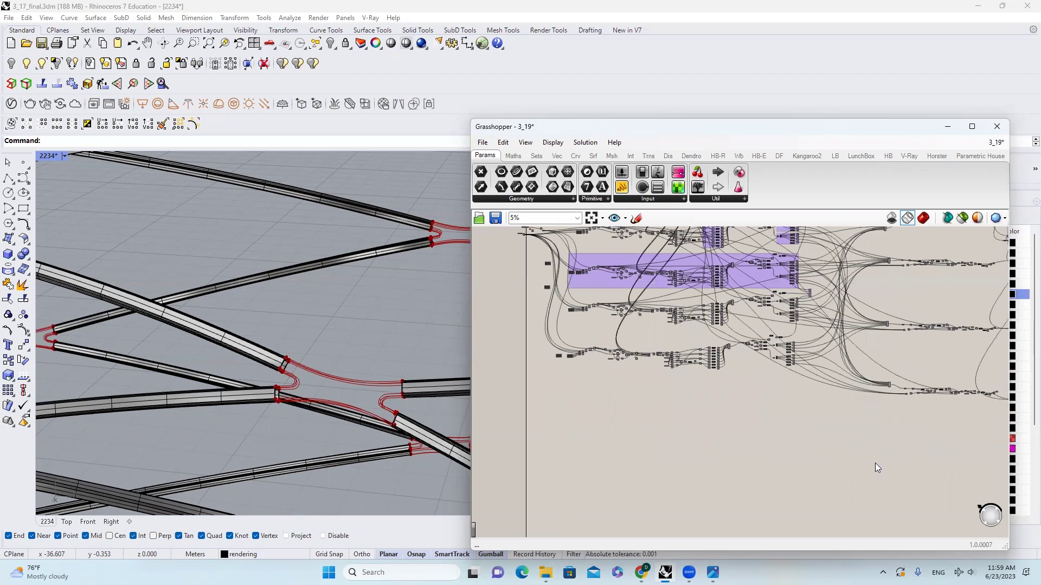
click(665, 573)
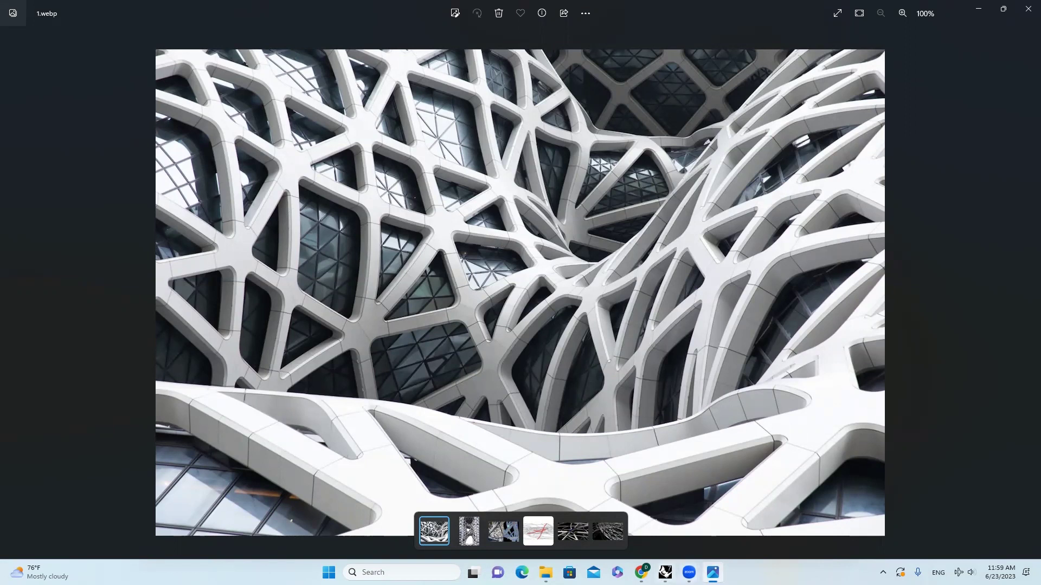
click(665, 573)
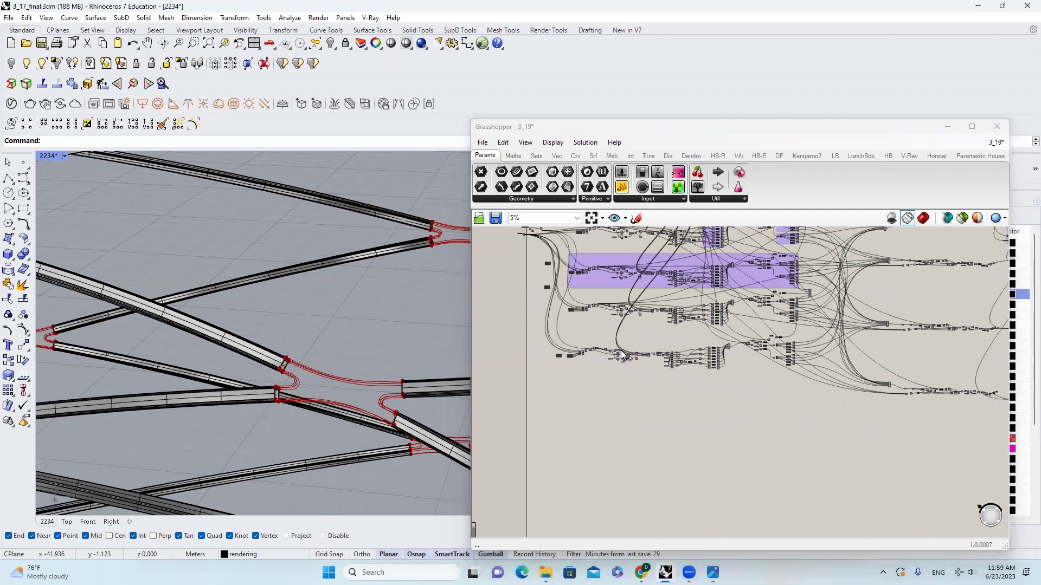